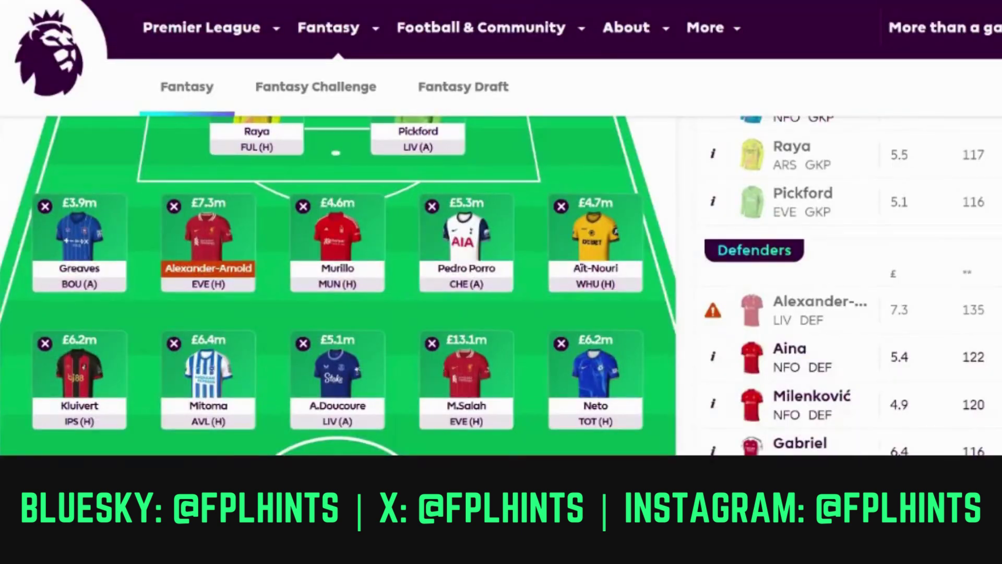
# Remove both goalkeepers, Pickford and Raya, and all five defenders, from Greaves to Aït-Nouri, from the squad.
pyautogui.scroll(3, 460, 207)
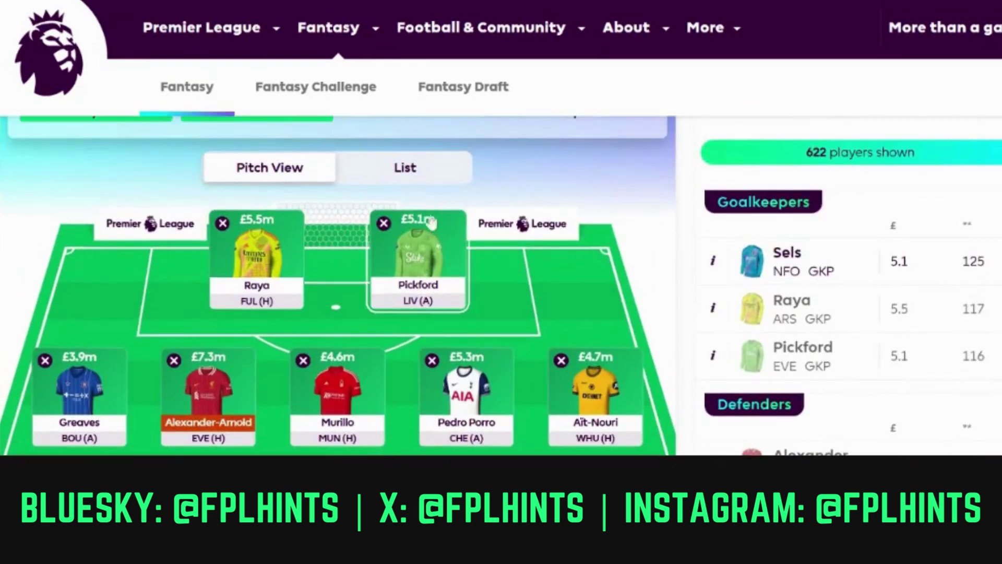
pyautogui.click(384, 223)
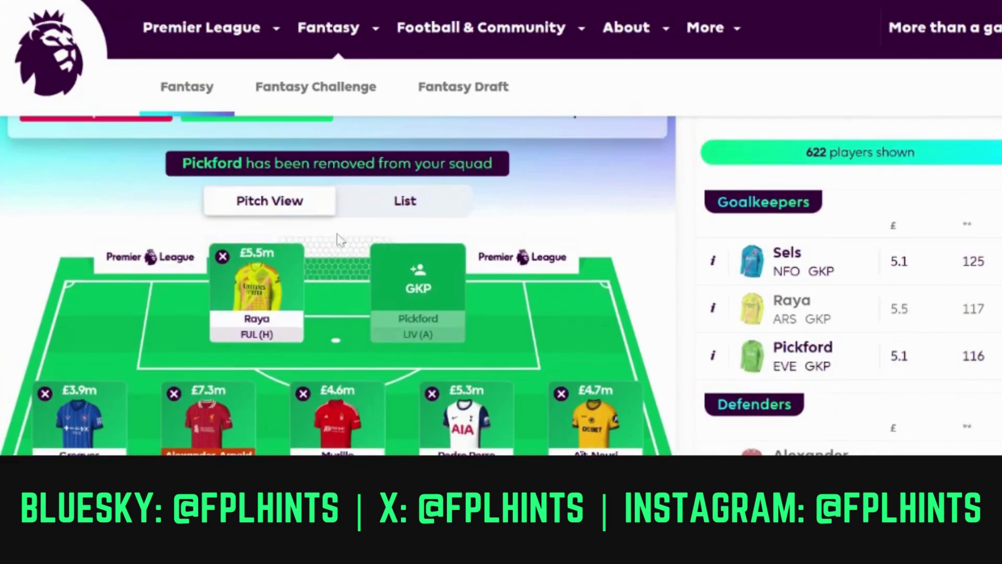
pyautogui.click(223, 257)
pyautogui.click(45, 393)
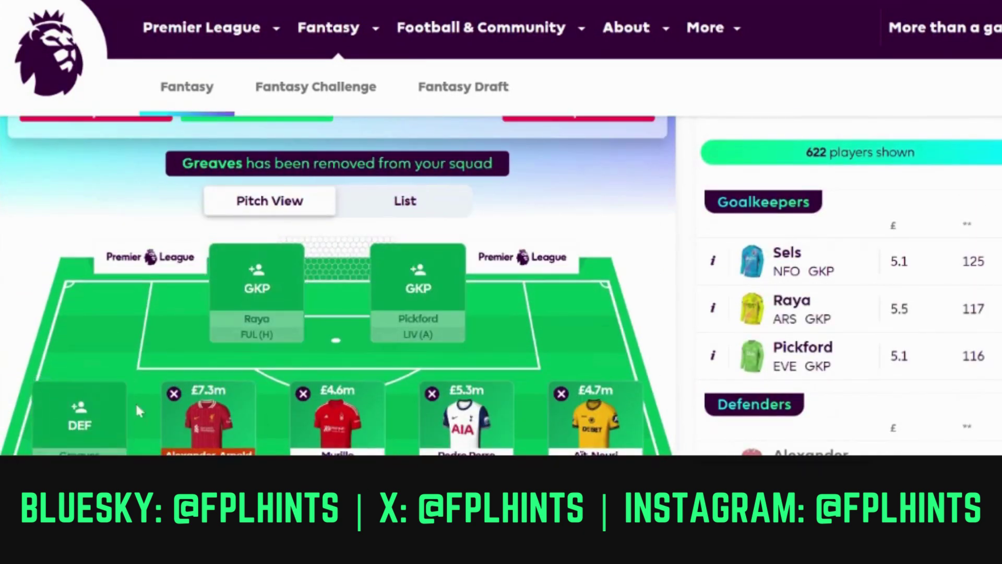
pyautogui.click(174, 394)
pyautogui.click(303, 397)
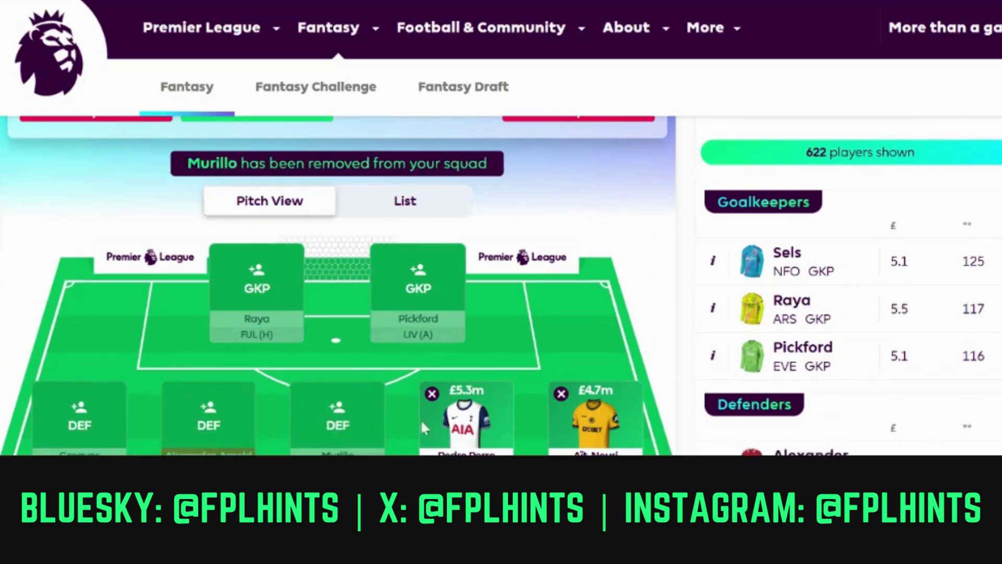
pyautogui.click(431, 394)
pyautogui.click(561, 394)
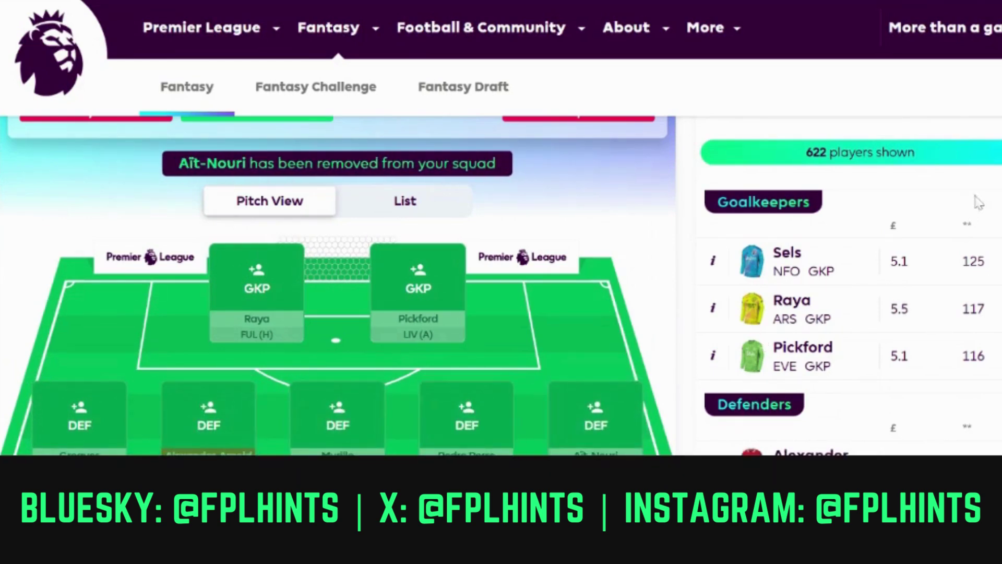
# Remove the three forwards, Wood, Haaland and Raúl, from the squad.
pyautogui.scroll(-5, 558, 403)
pyautogui.scroll(-1, 498, 214)
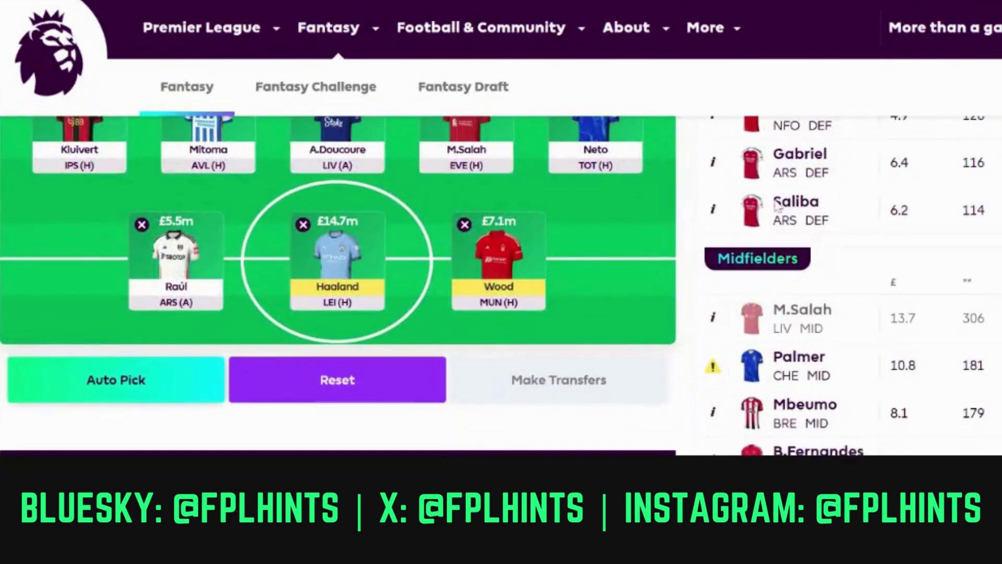
pyautogui.click(464, 225)
pyautogui.click(303, 224)
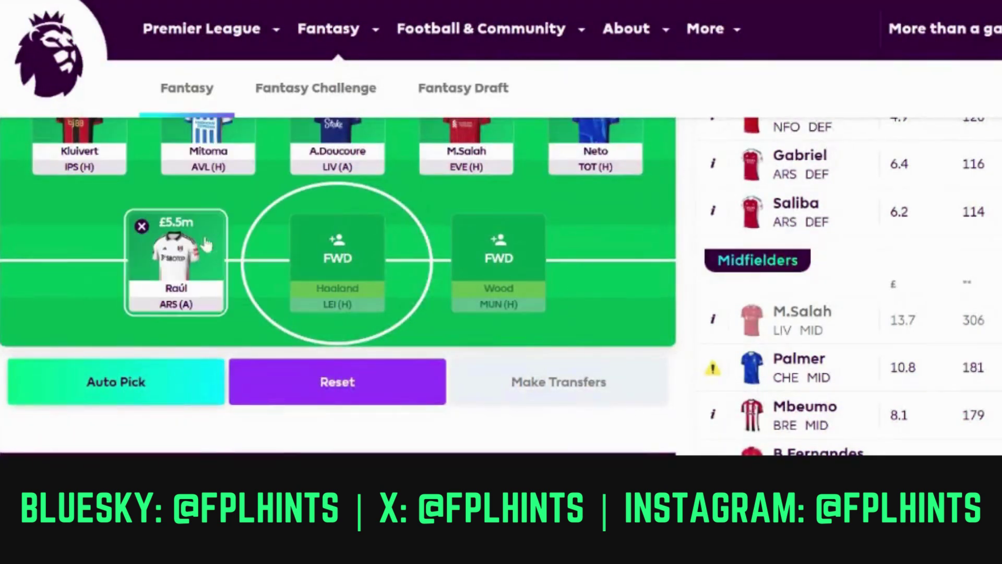
pyautogui.click(142, 226)
# Remove all five midfielders, Neto, M.Salah, A.Doucoure, Mitoma and Kluivert, from the squad.
pyautogui.scroll(4, 565, 244)
pyautogui.scroll(-2, 565, 244)
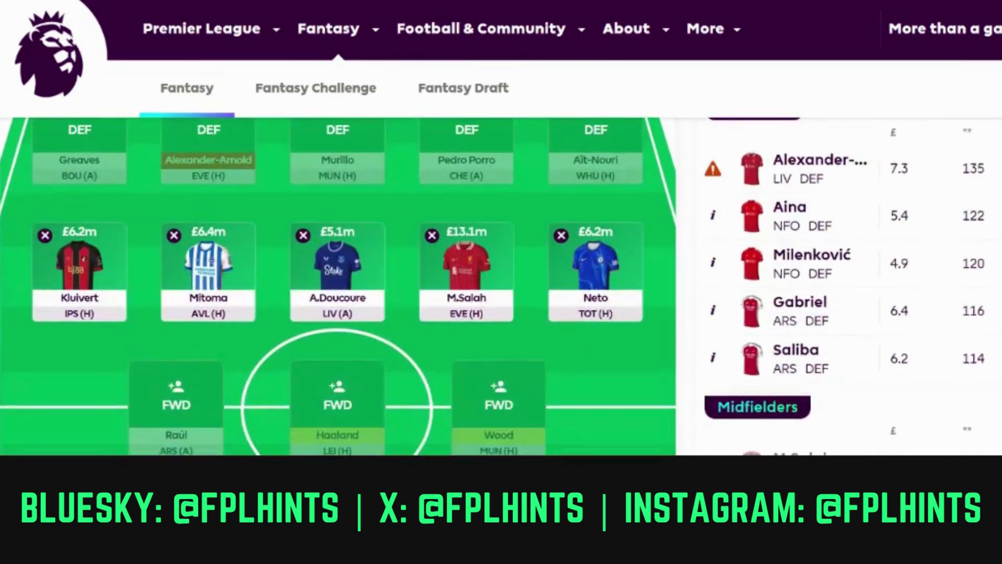
pyautogui.click(562, 236)
pyautogui.click(432, 235)
pyautogui.click(303, 236)
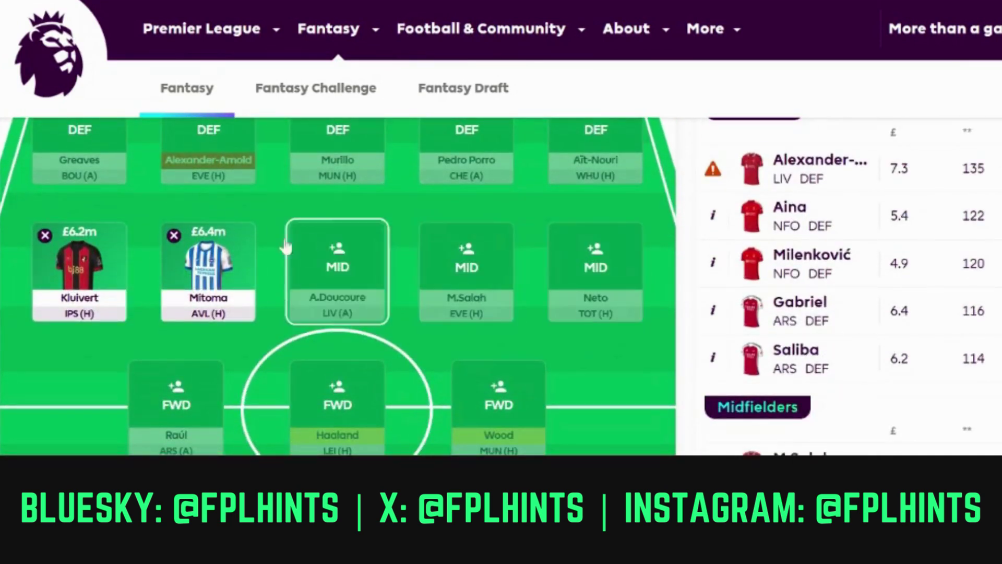
pyautogui.click(173, 235)
pyautogui.click(45, 235)
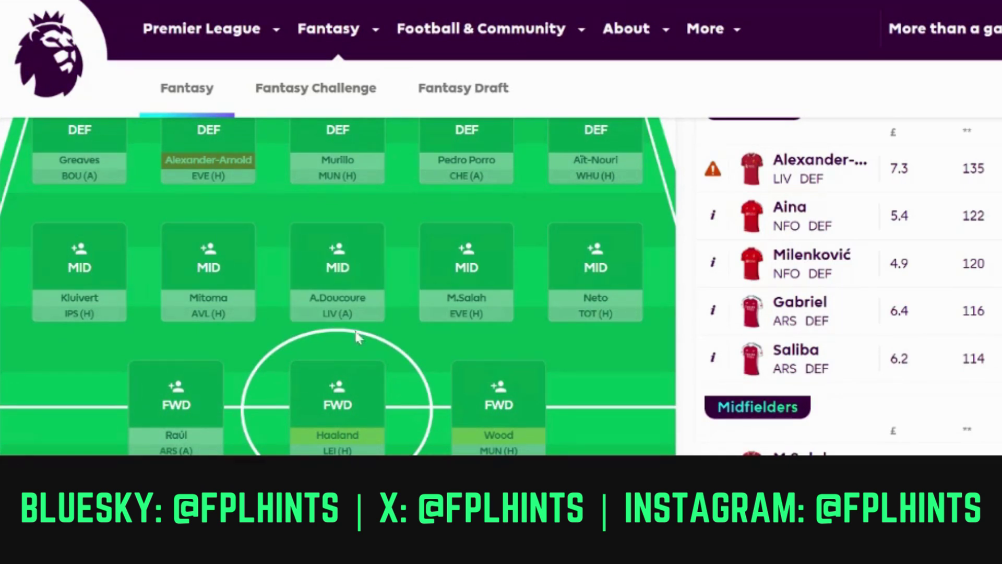
# Filter the player selection list to Goalkeepers and sort it by Transfers in (round).
pyautogui.scroll(-1, 715, 340)
pyautogui.scroll(-1, 501, 287)
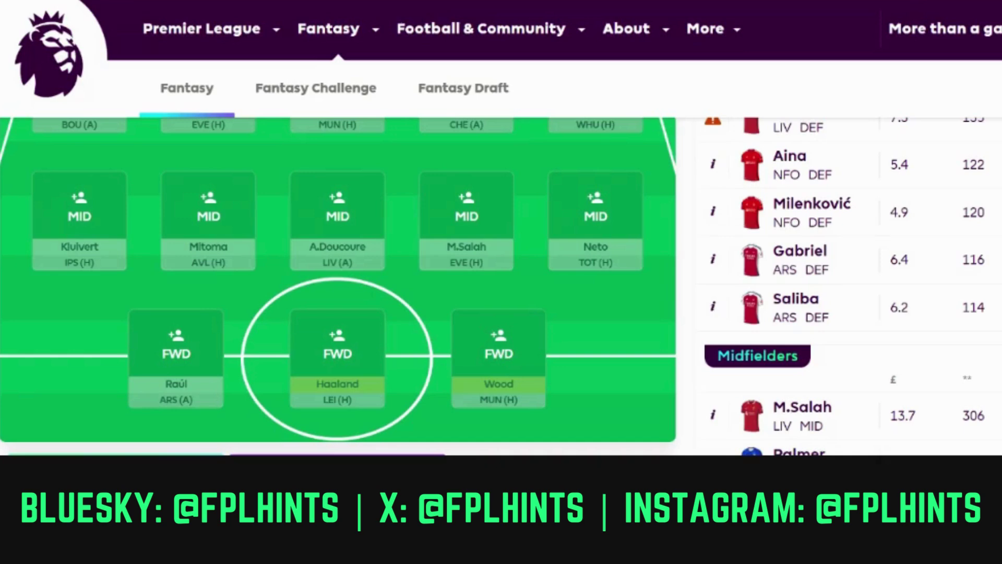
pyautogui.scroll(5, 493, 286)
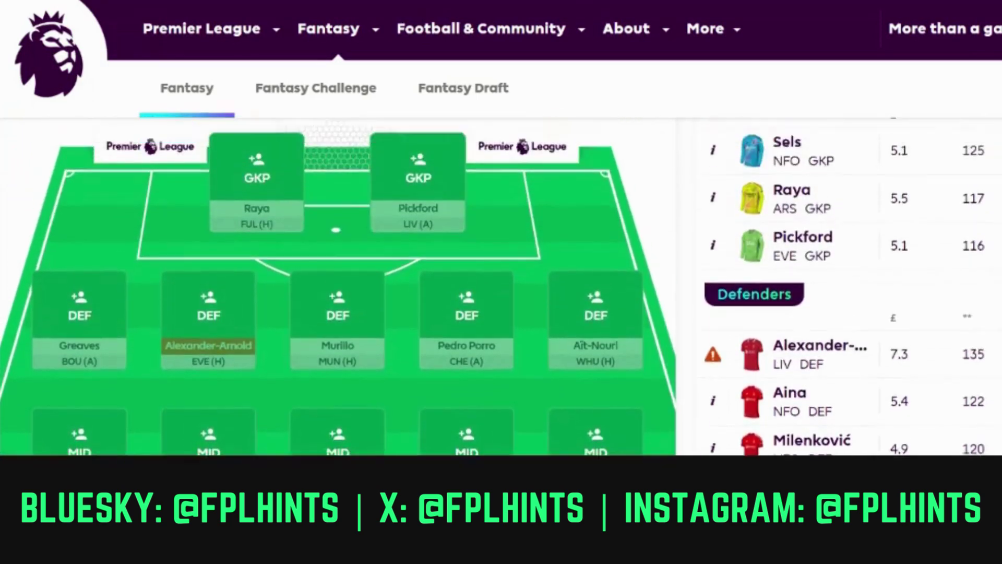
pyautogui.scroll(5, 493, 286)
pyautogui.scroll(2, 493, 287)
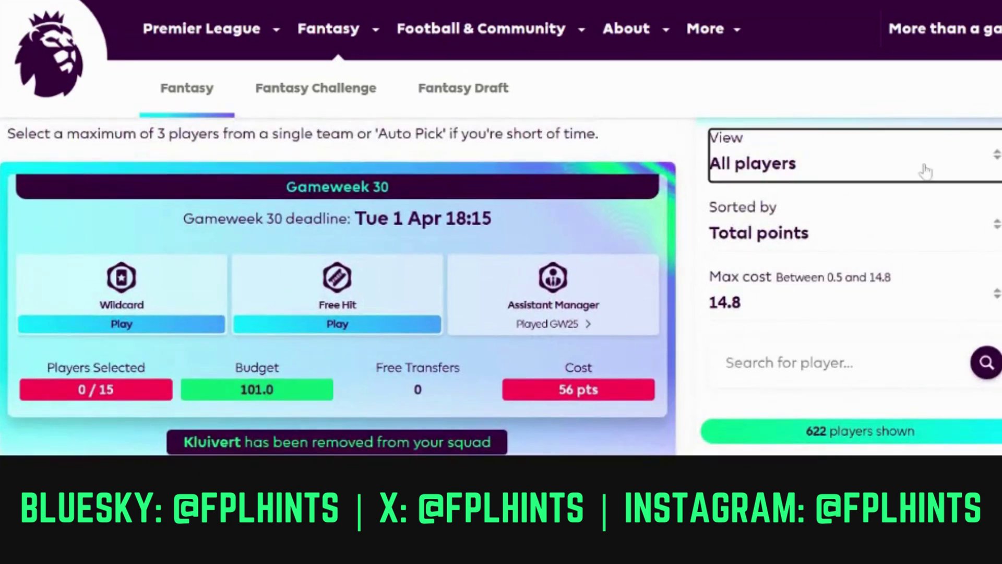
pyautogui.click(912, 177)
pyautogui.click(887, 204)
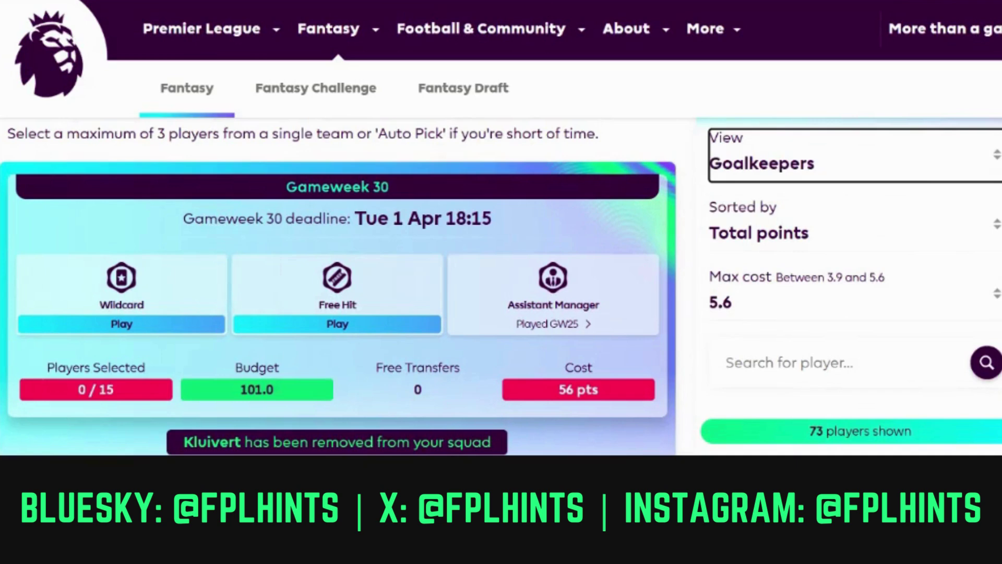
pyautogui.scroll(-8, 913, 157)
pyautogui.scroll(7, 913, 156)
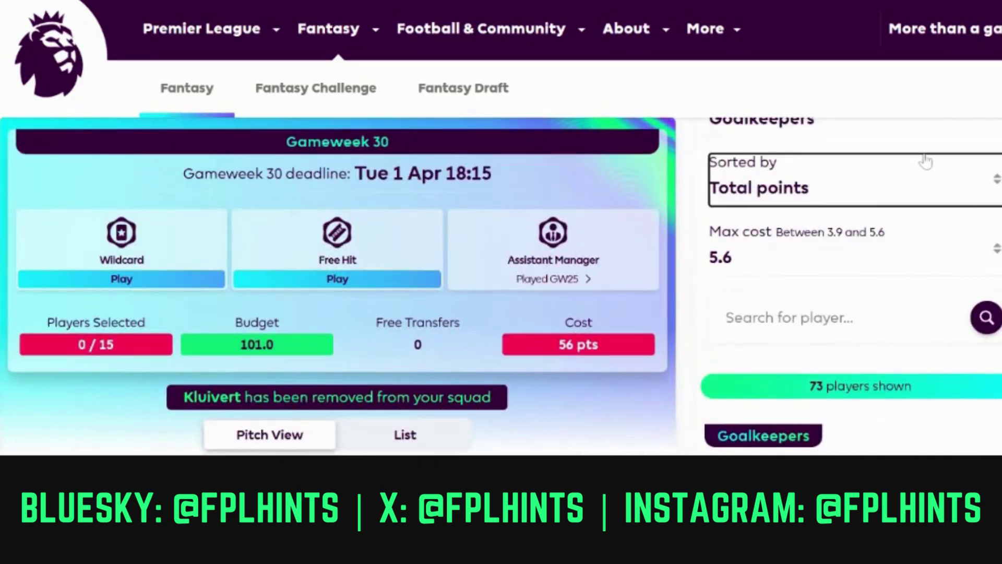
pyautogui.click(850, 180)
pyautogui.scroll(-6, 501, 286)
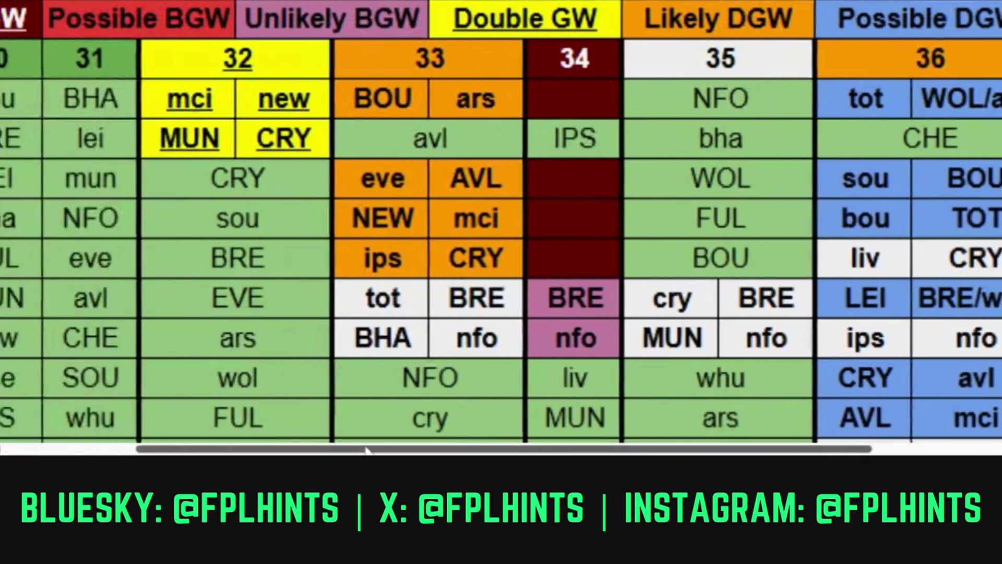
# Check the blank and double gameweek fixture table, and add goalkeepers Raya and Sels to the squad.
pyautogui.moveTo(366, 447); pyautogui.dragTo(257, 446)
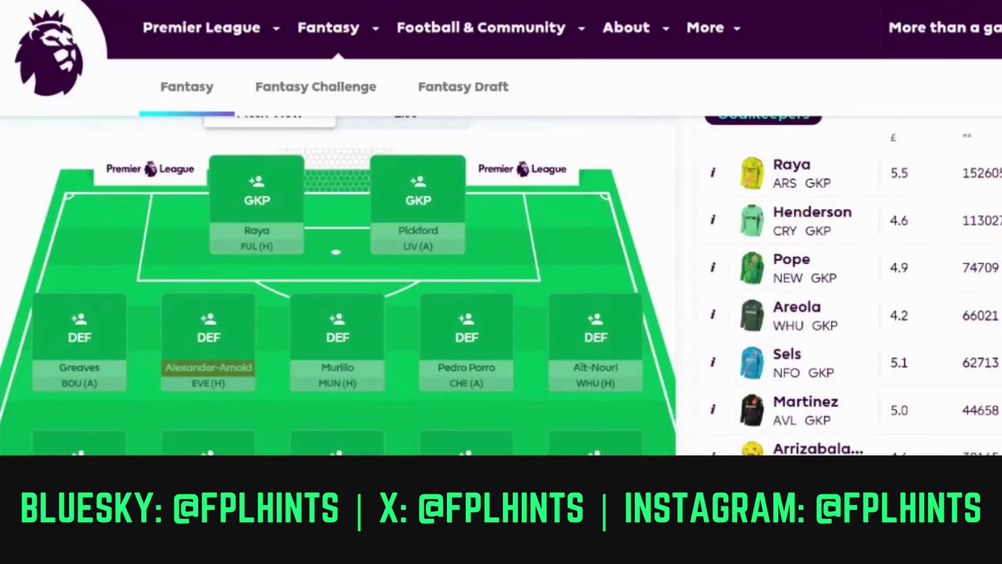
pyautogui.click(784, 165)
pyautogui.click(710, 214)
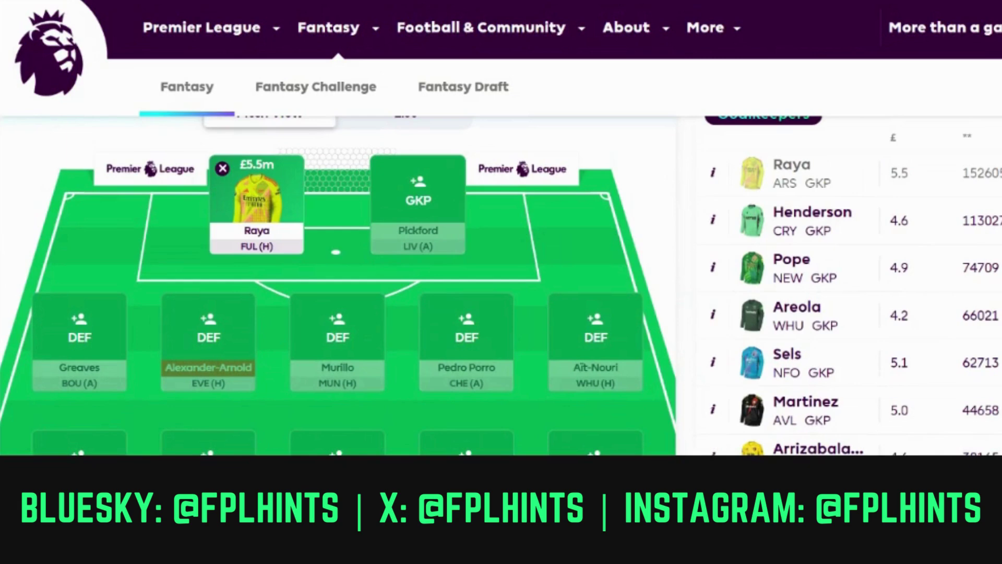
pyautogui.scroll(-1, 339, 282)
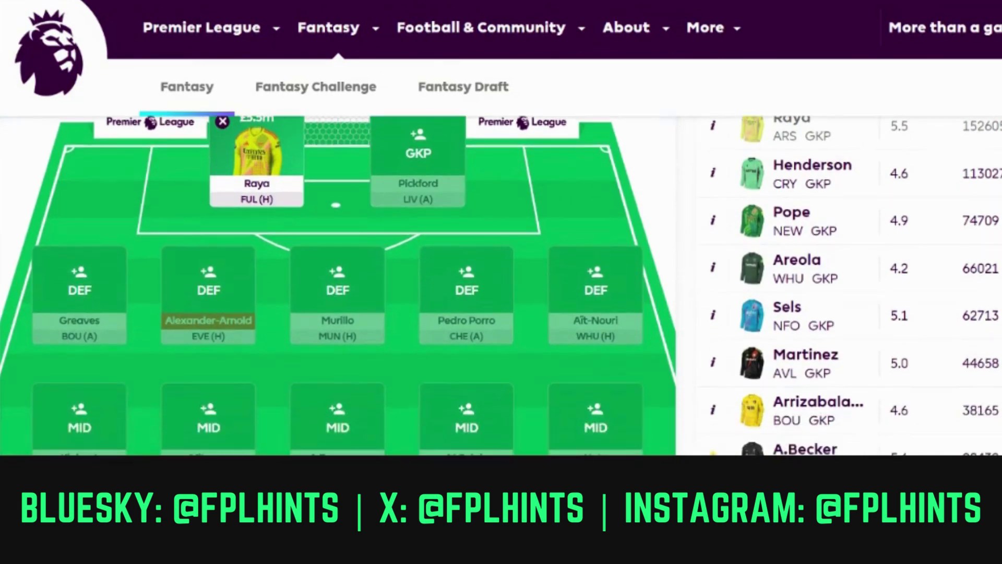
pyautogui.click(787, 318)
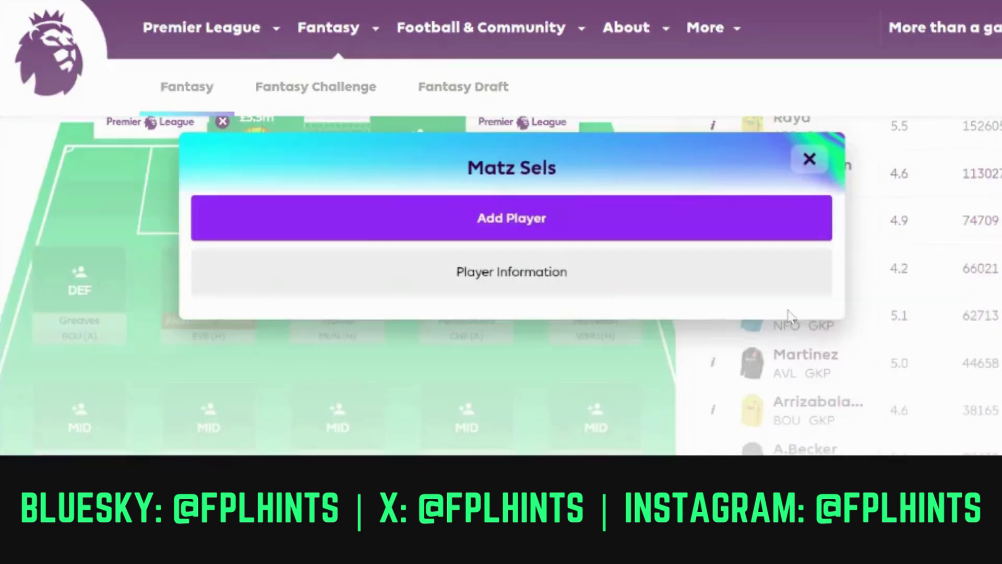
pyautogui.click(637, 233)
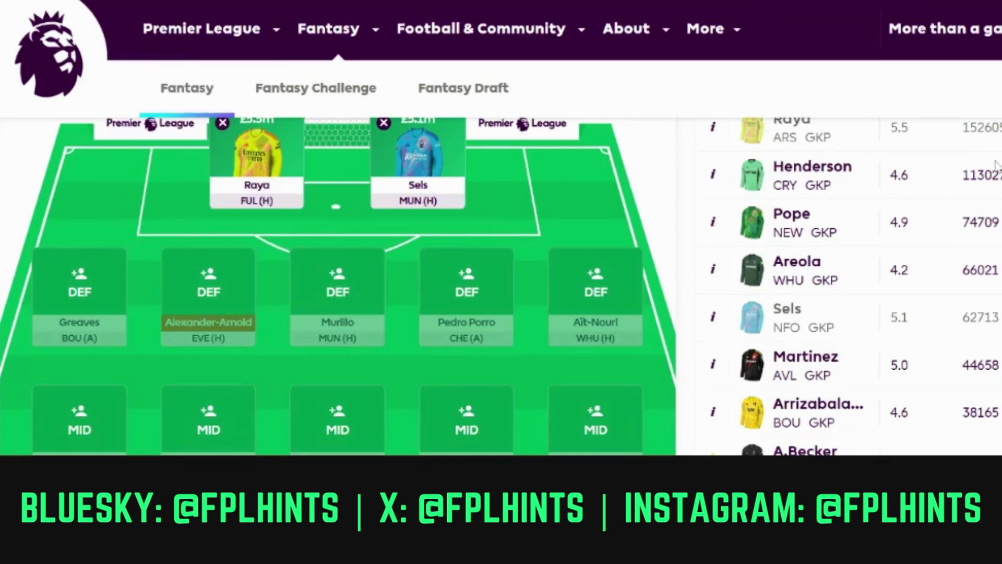
# Filter the player selection list to Defenders and add Muñoz of CRY to the squad.
pyautogui.scroll(2, 501, 285)
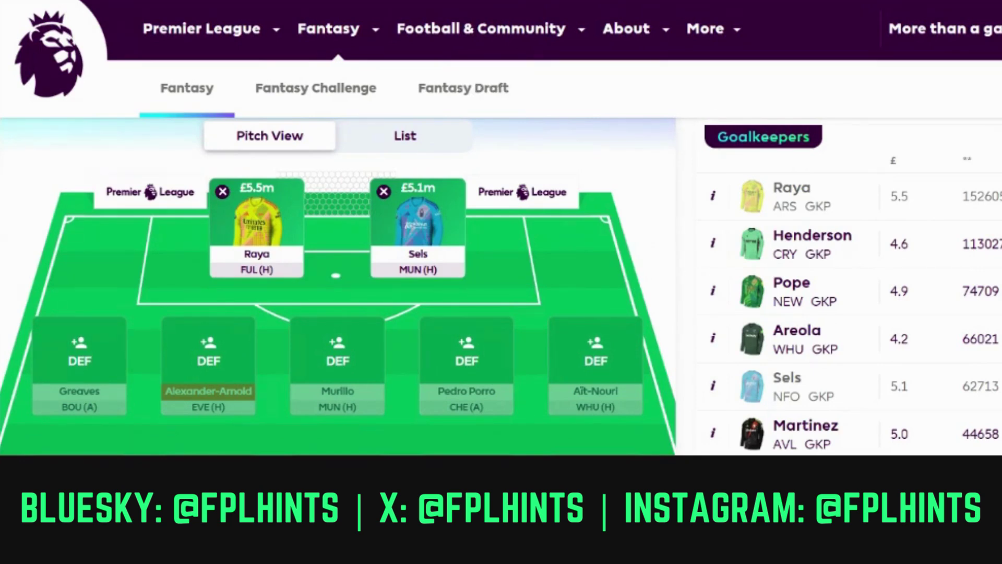
pyautogui.scroll(5, 501, 285)
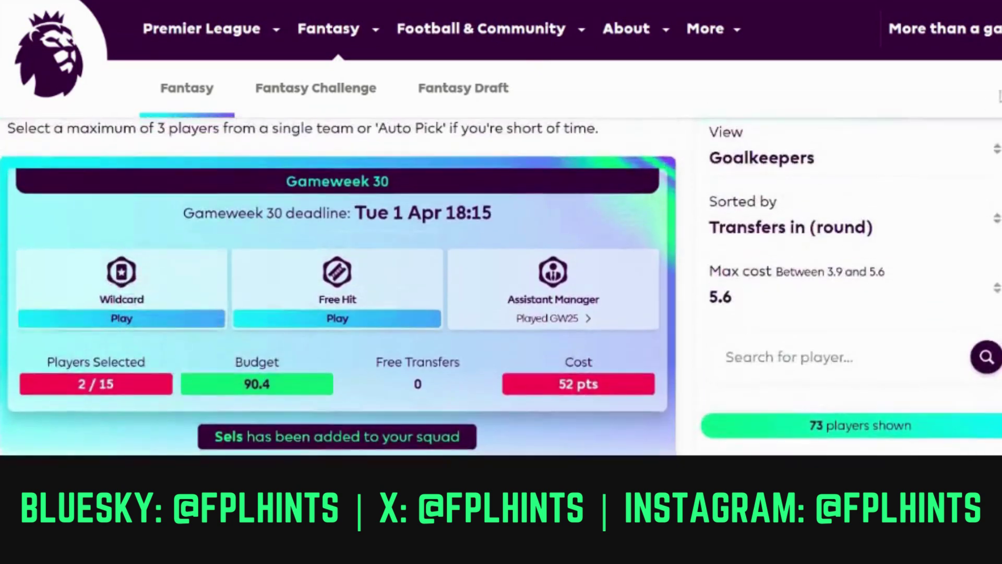
pyautogui.click(890, 242)
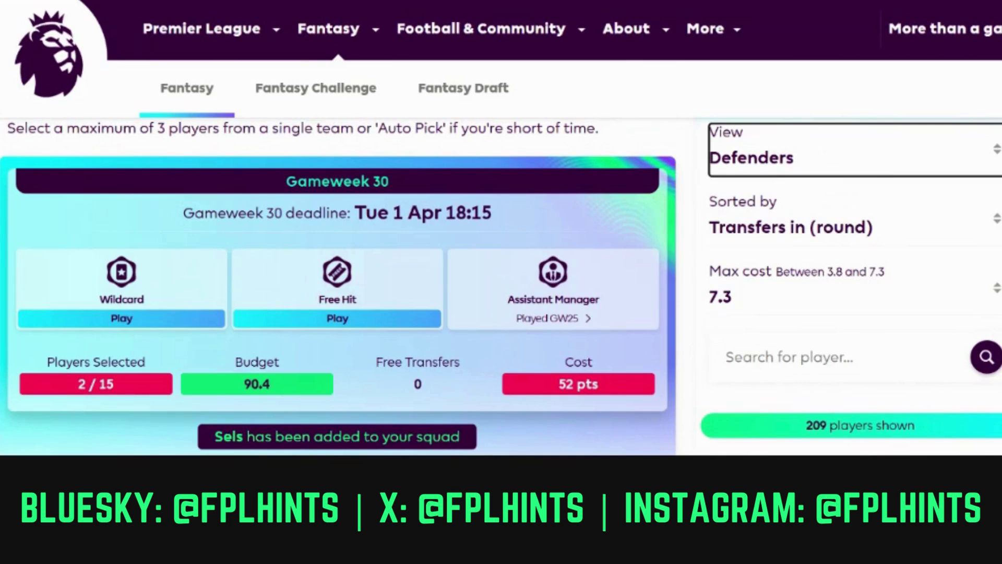
pyautogui.scroll(-5, 501, 285)
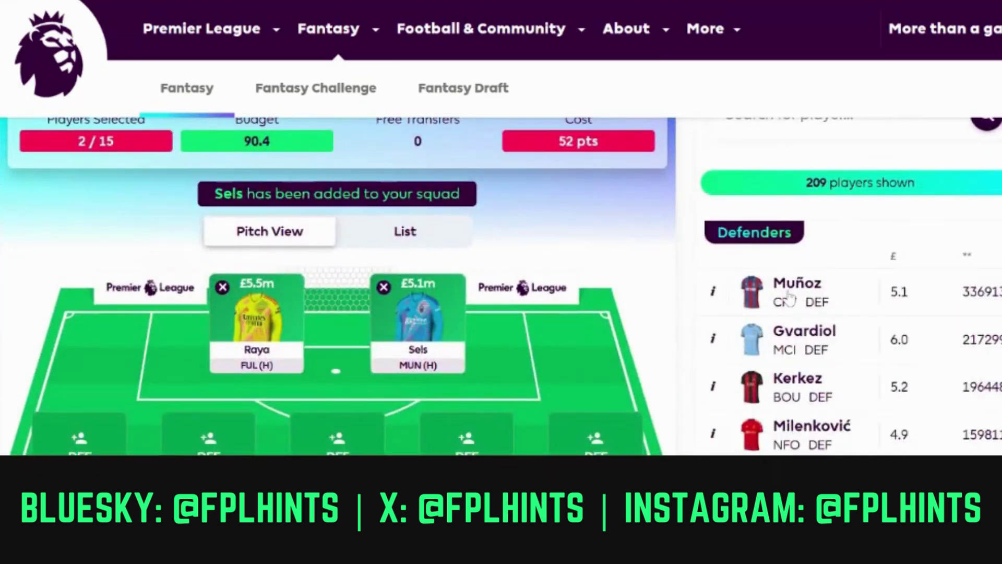
pyautogui.click(806, 290)
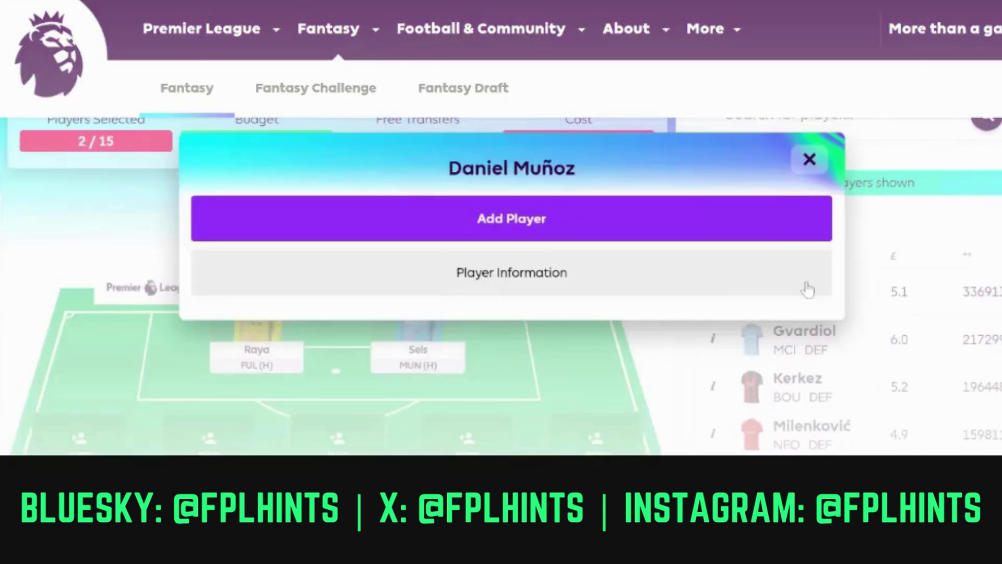
pyautogui.click(781, 233)
# Review the player information for Muñoz, including his upcoming fixtures this season.
pyautogui.click(714, 292)
pyautogui.scroll(-6, 980, 100)
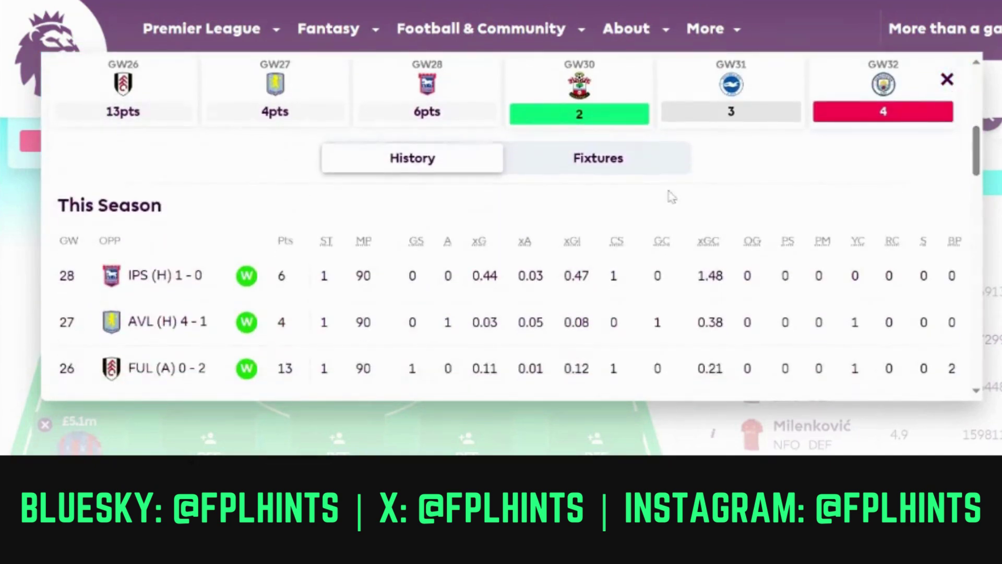
pyautogui.click(637, 170)
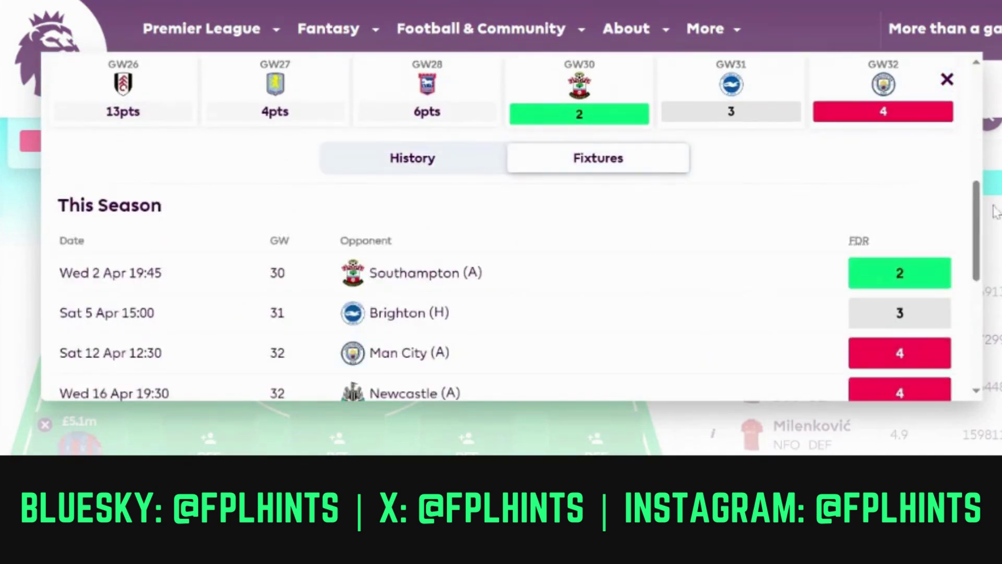
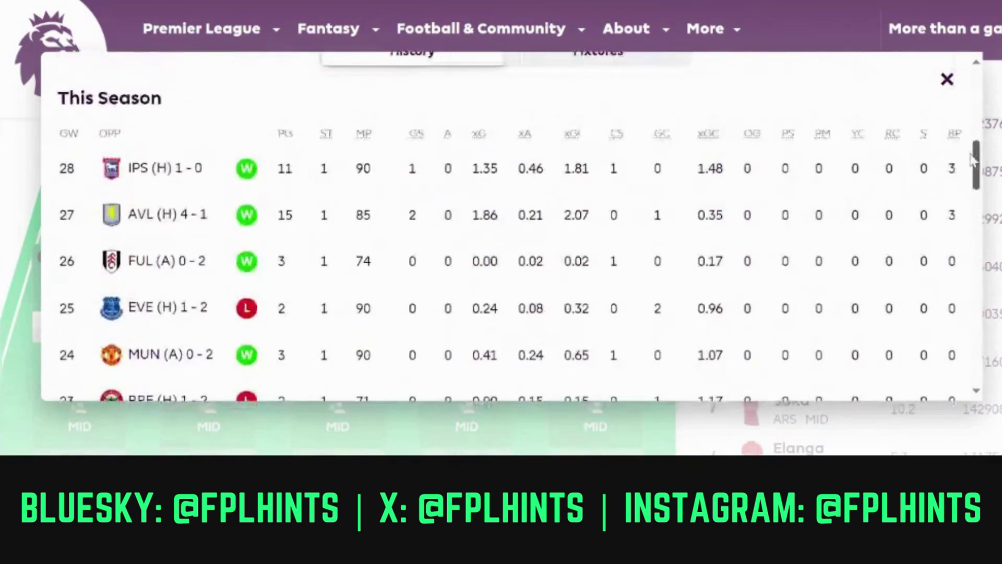
# Close the open player information and add midfielder I.Sarr of CRY to the squad.
pyautogui.click(947, 80)
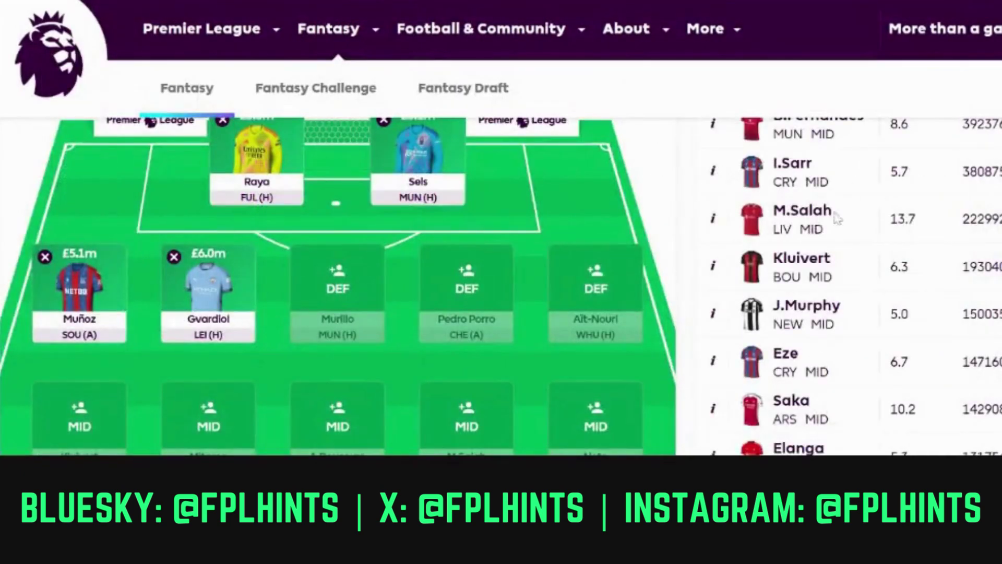
pyautogui.click(790, 167)
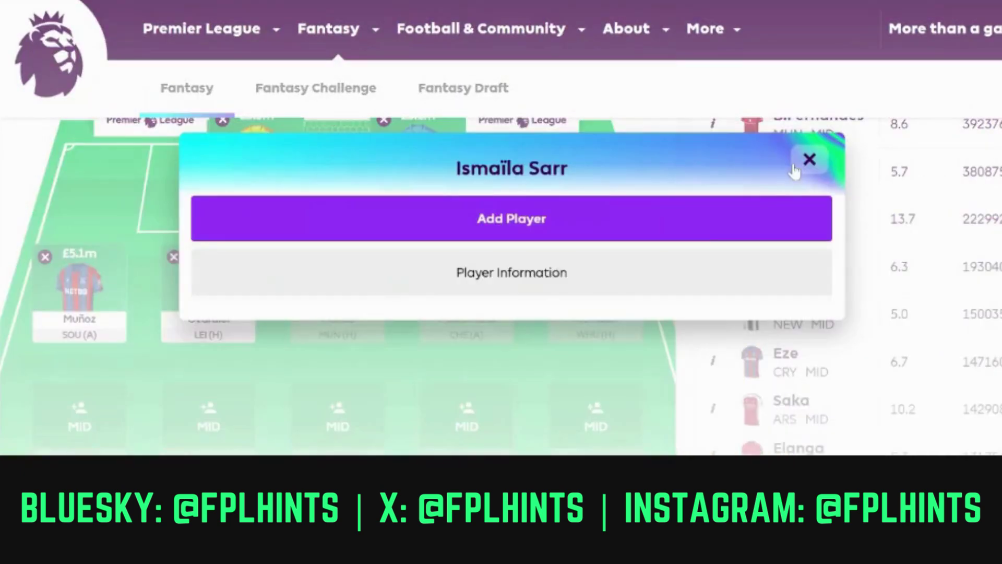
pyautogui.click(664, 225)
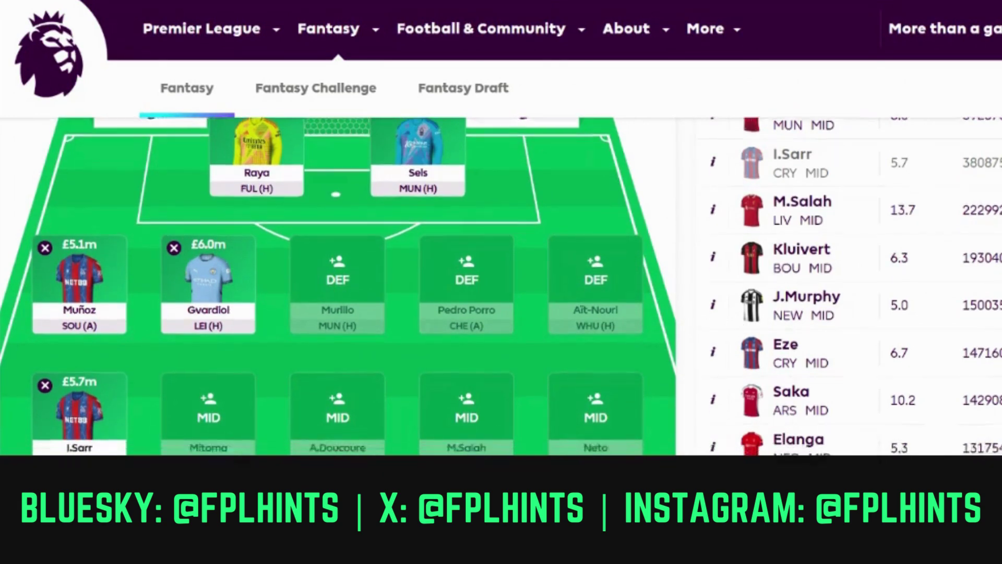
# Filter the player selection list to Forwards.
pyautogui.scroll(-1, 501, 285)
pyautogui.scroll(5, 501, 285)
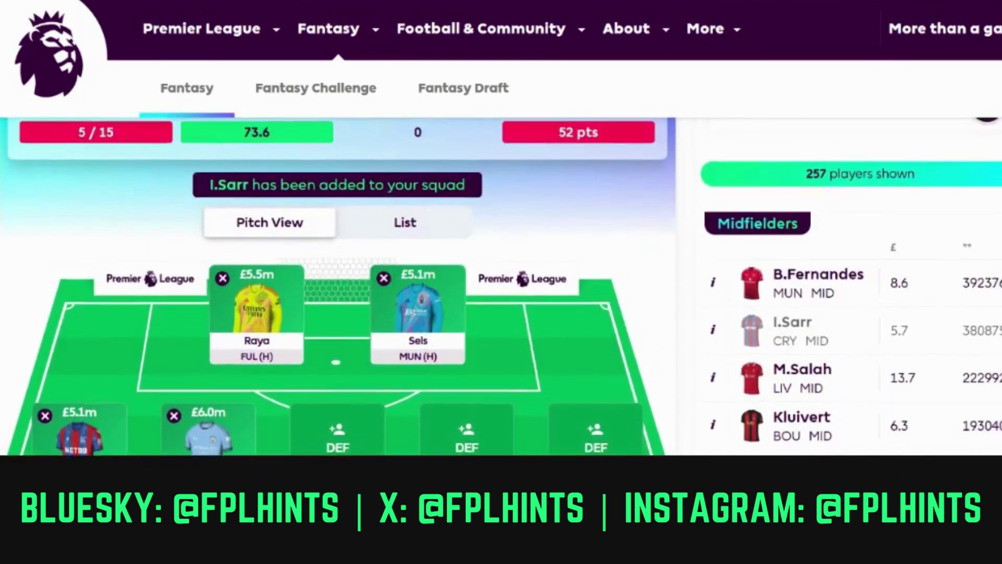
pyautogui.scroll(3, 501, 285)
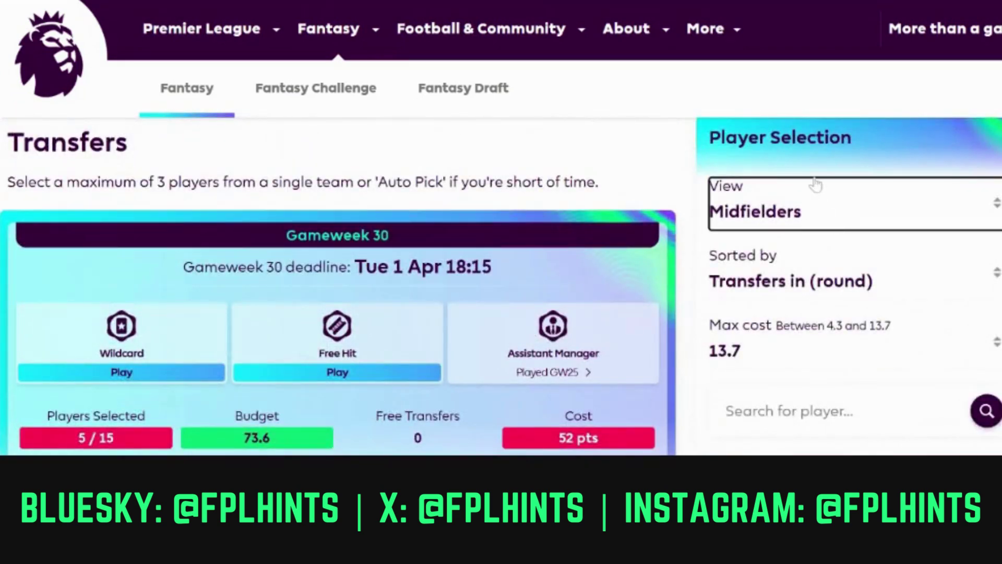
pyautogui.press('Down')
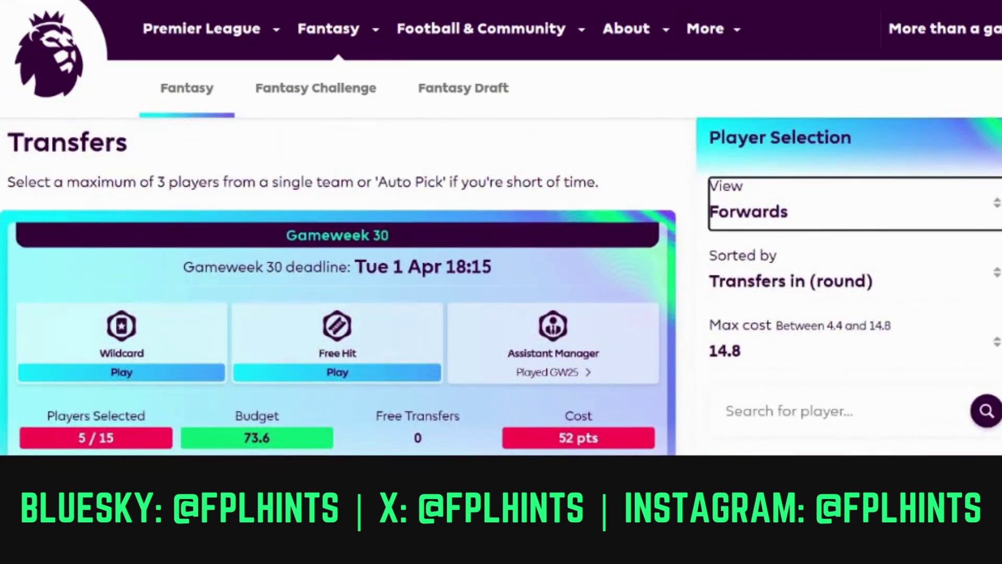
# Add forward Mateta of CRY to the squad.
pyautogui.scroll(-6, 501, 285)
pyautogui.click(785, 298)
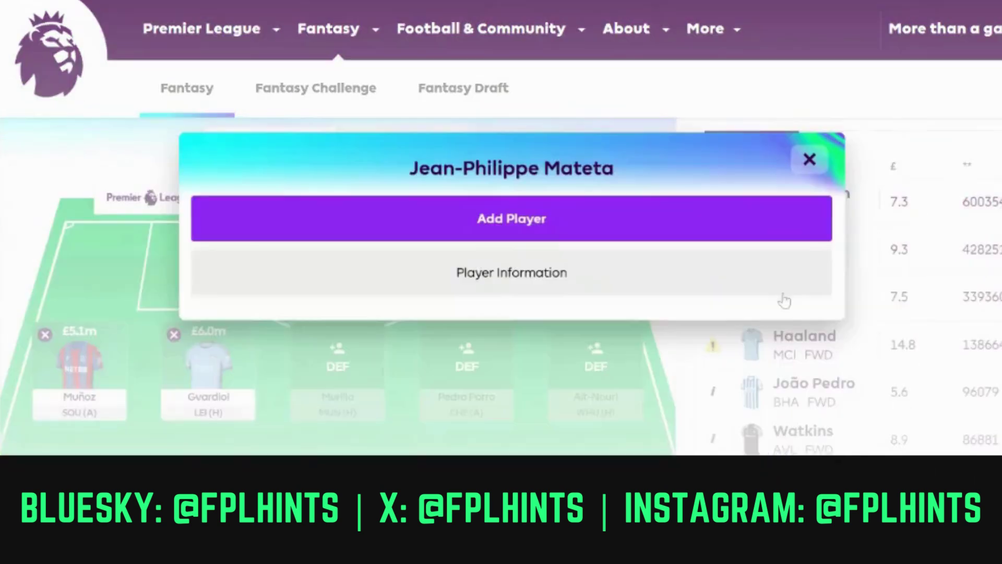
pyautogui.click(653, 222)
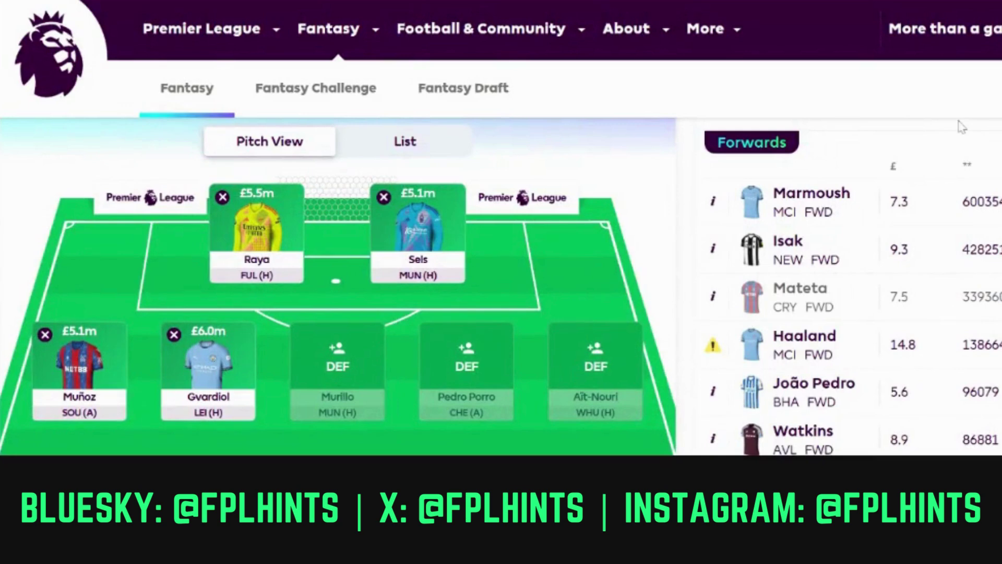
# Check the selected squad, the open positions and the remaining budget with Mateta included.
pyautogui.scroll(-5, 501, 285)
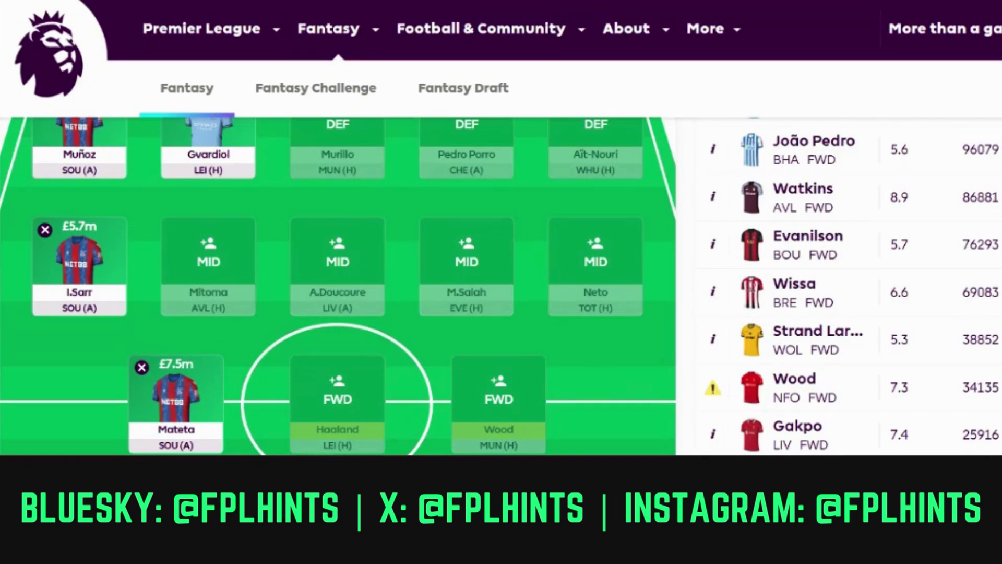
pyautogui.scroll(1, 501, 285)
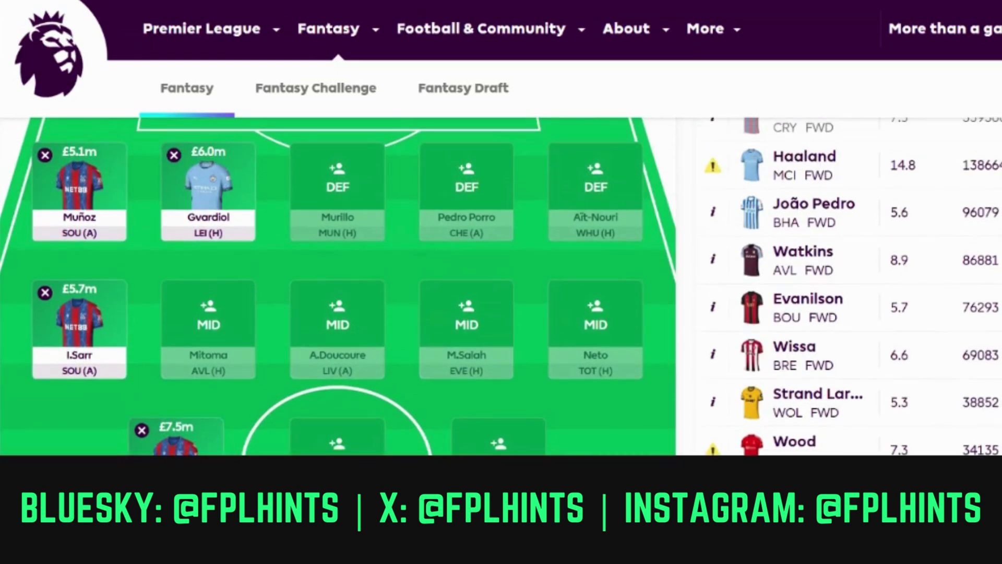
pyautogui.scroll(5, 338, 286)
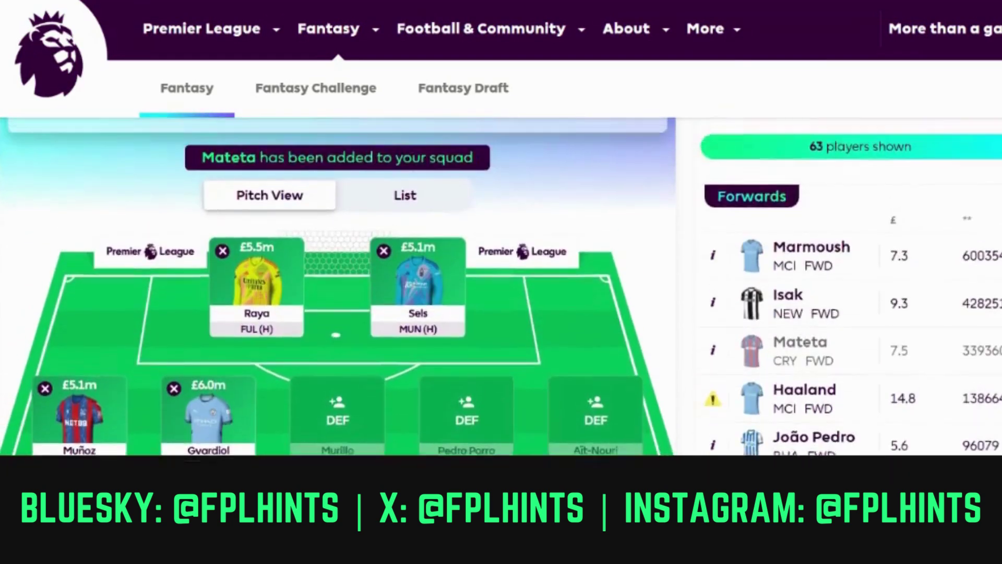
pyautogui.scroll(1, 501, 286)
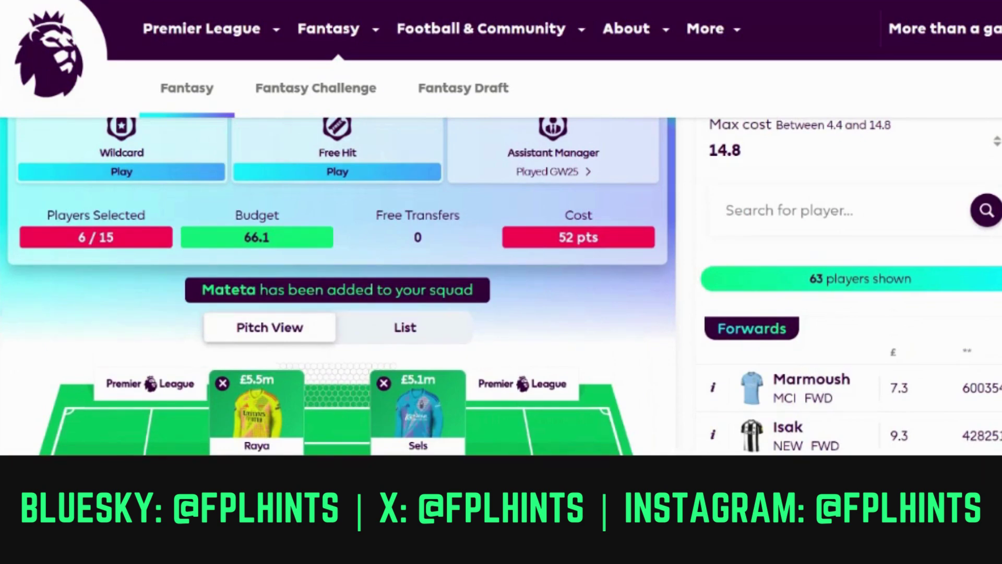
pyautogui.scroll(-6, 501, 285)
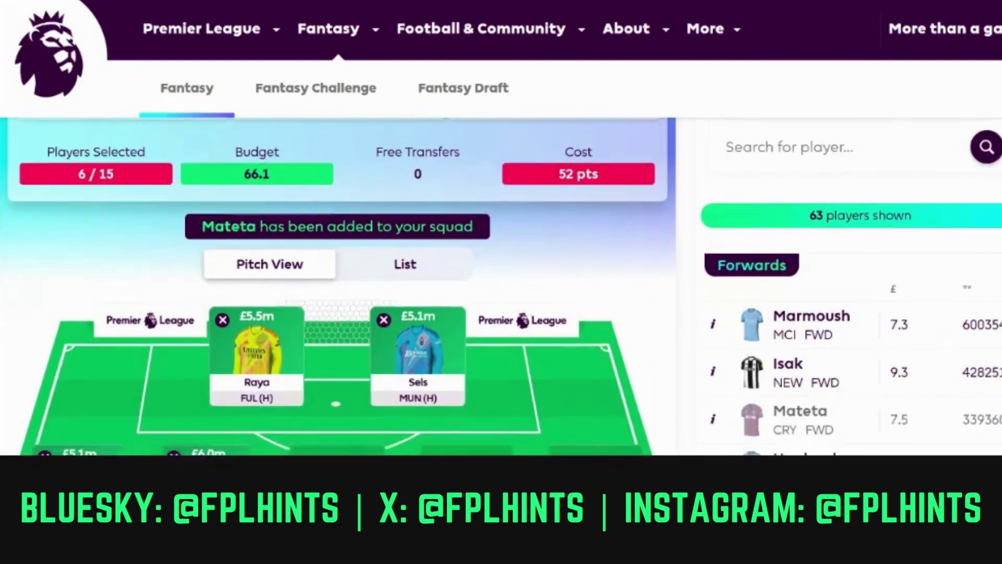
pyautogui.scroll(5, 501, 285)
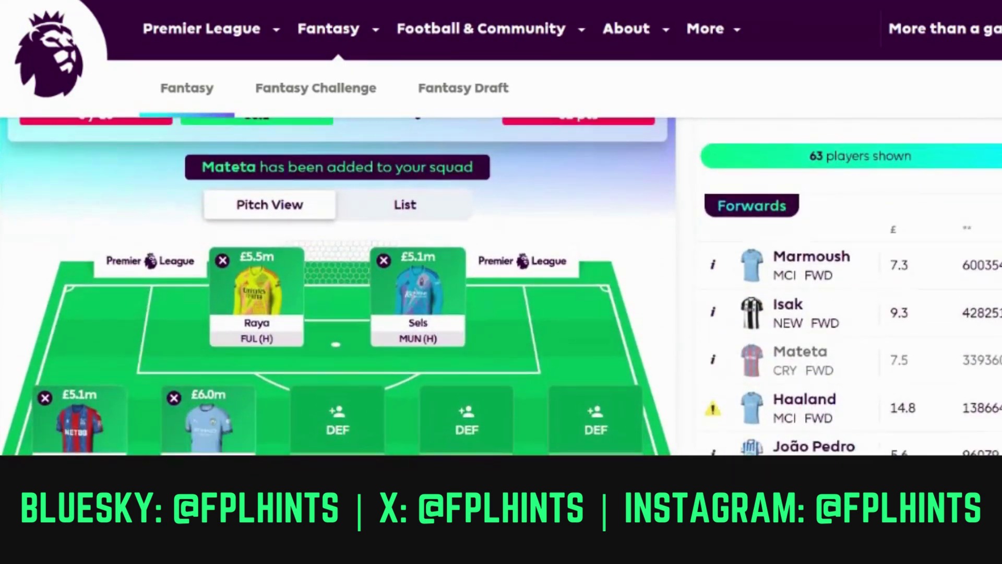
pyautogui.scroll(-2, 845, 176)
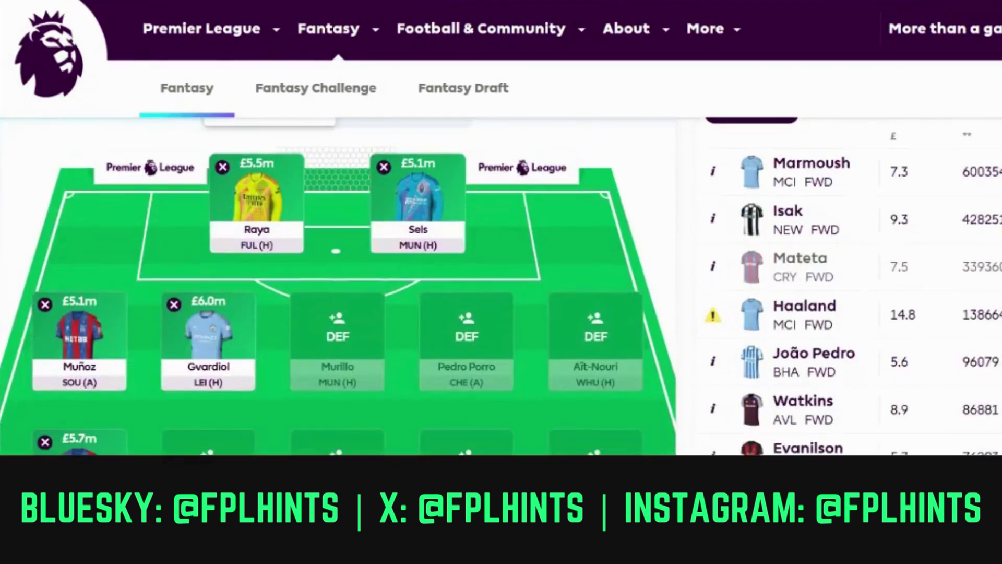
# Review the player information for Marmoush of MCI, including upcoming fixtures and this season's gameweek history.
pyautogui.click(722, 176)
pyautogui.scroll(-5, 976, 211)
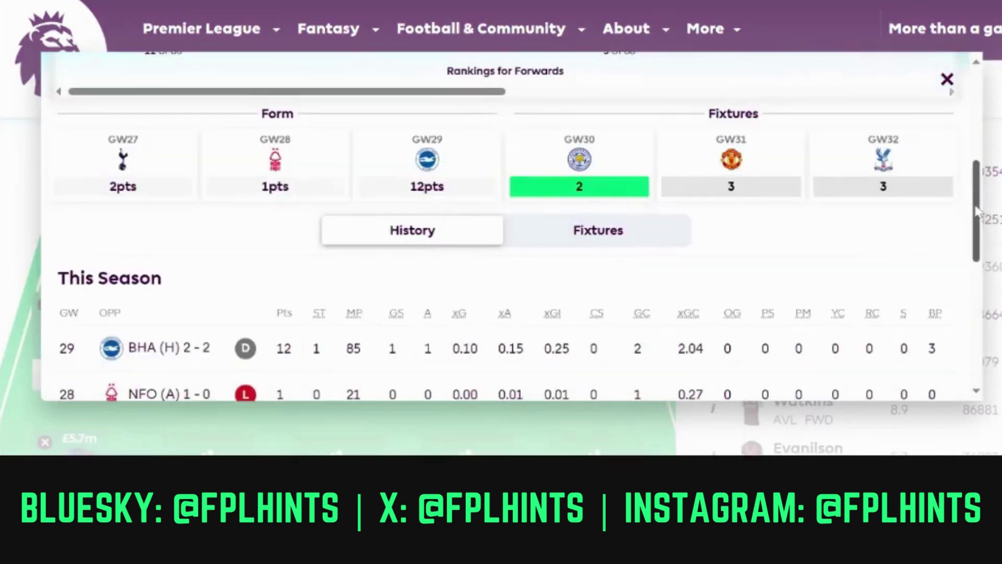
pyautogui.moveTo(976, 211); pyautogui.dragTo(976, 271)
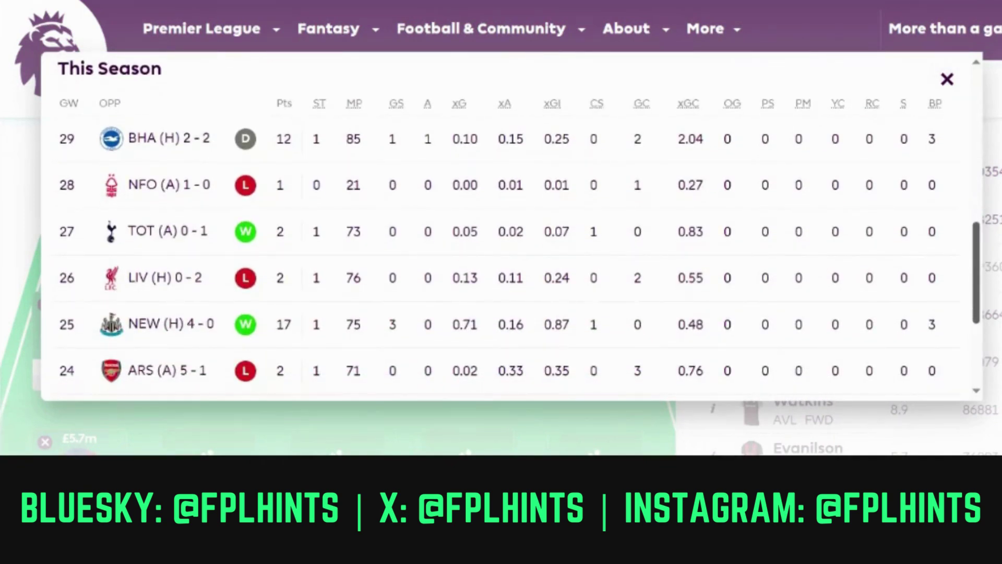
pyautogui.scroll(-2, 985, 297)
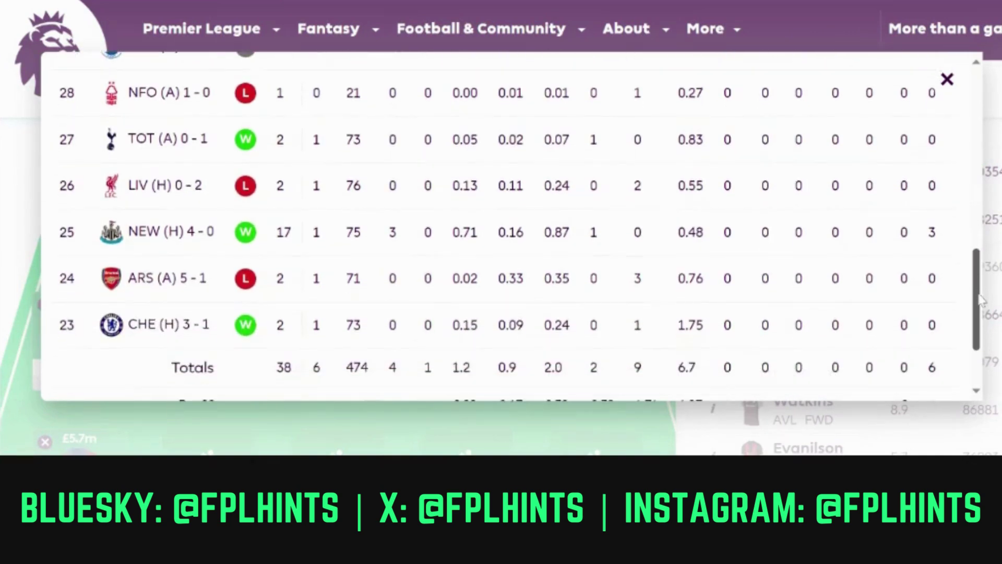
pyautogui.scroll(2, 984, 297)
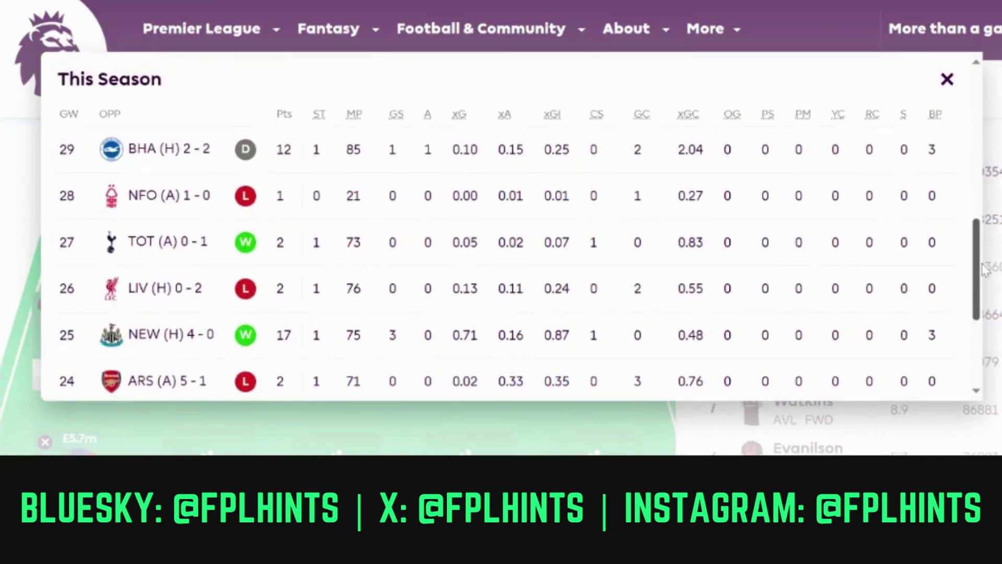
pyautogui.scroll(-2, 985, 274)
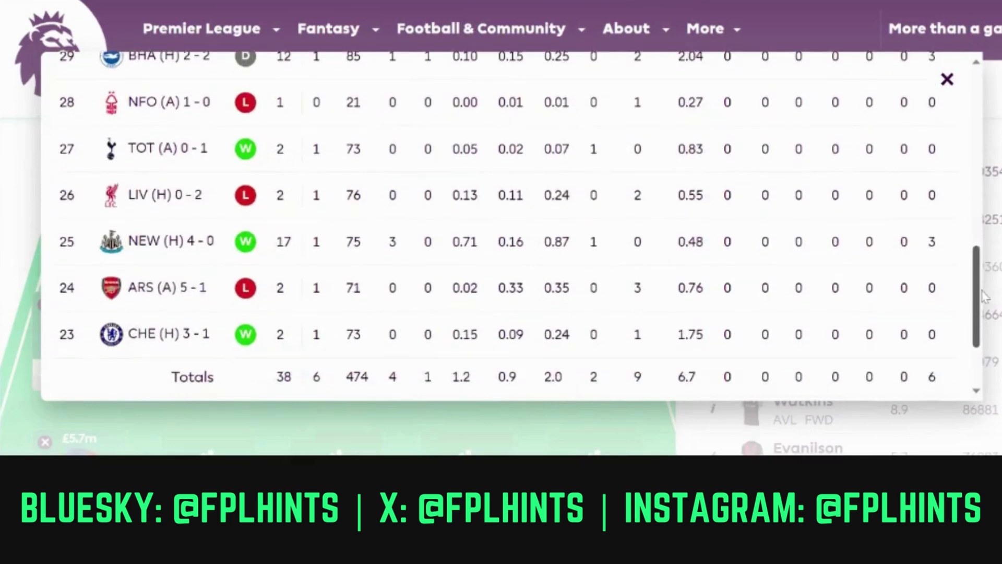
pyautogui.scroll(1, 987, 282)
pyautogui.scroll(1, 988, 276)
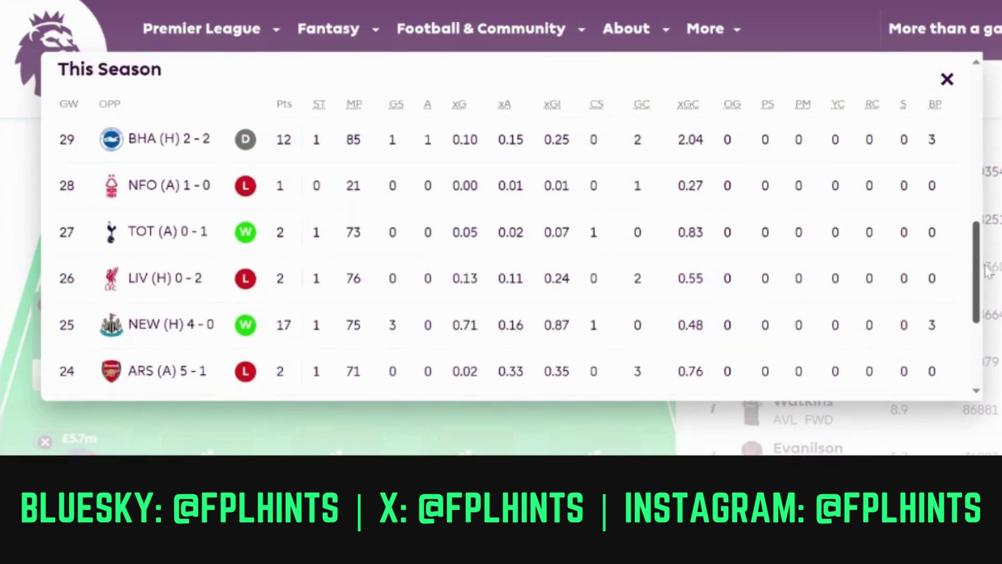
pyautogui.scroll(-1, 987, 272)
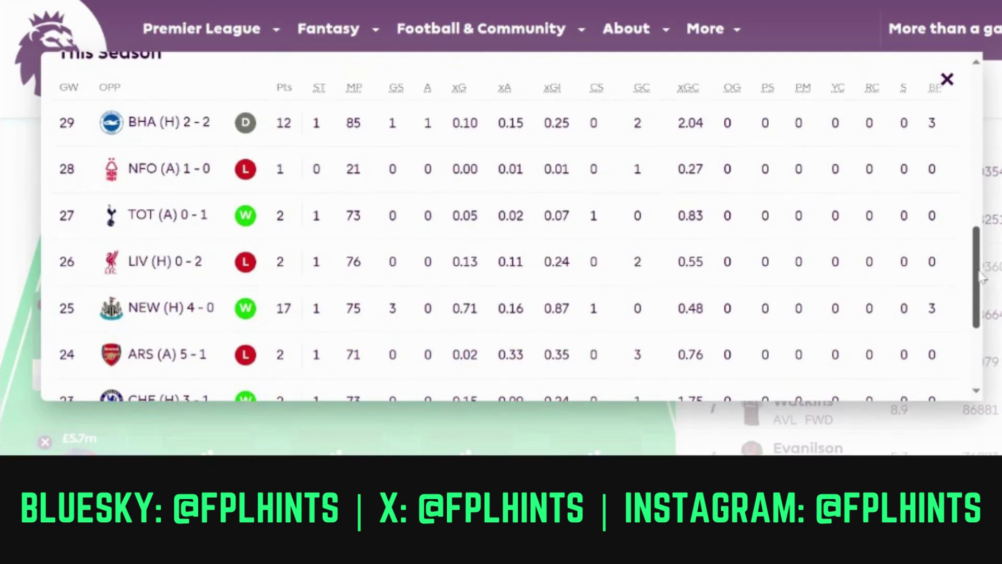
pyautogui.scroll(2, 968, 112)
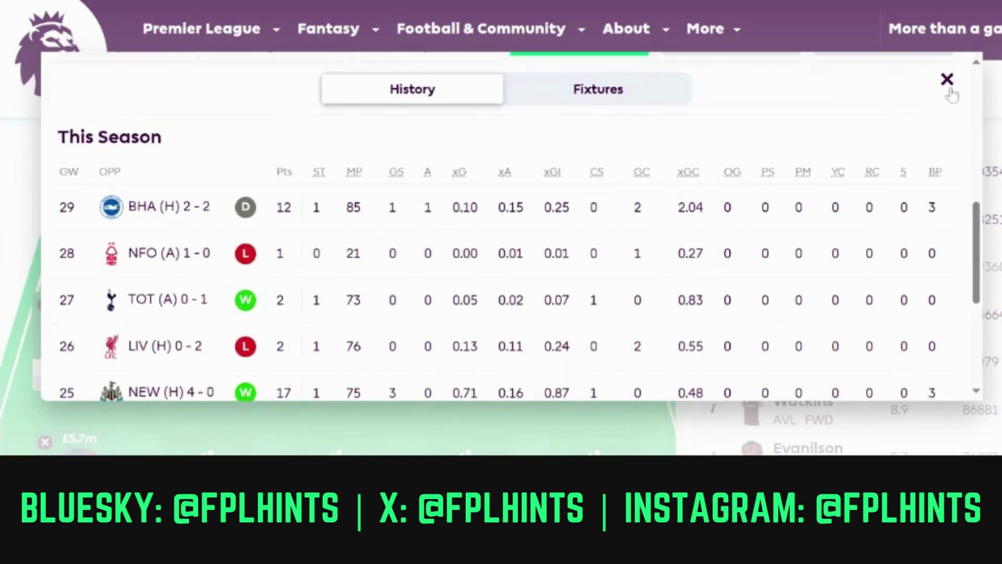
# Close the open player information and add forward Marmoush of MCI to the squad.
pyautogui.click(948, 89)
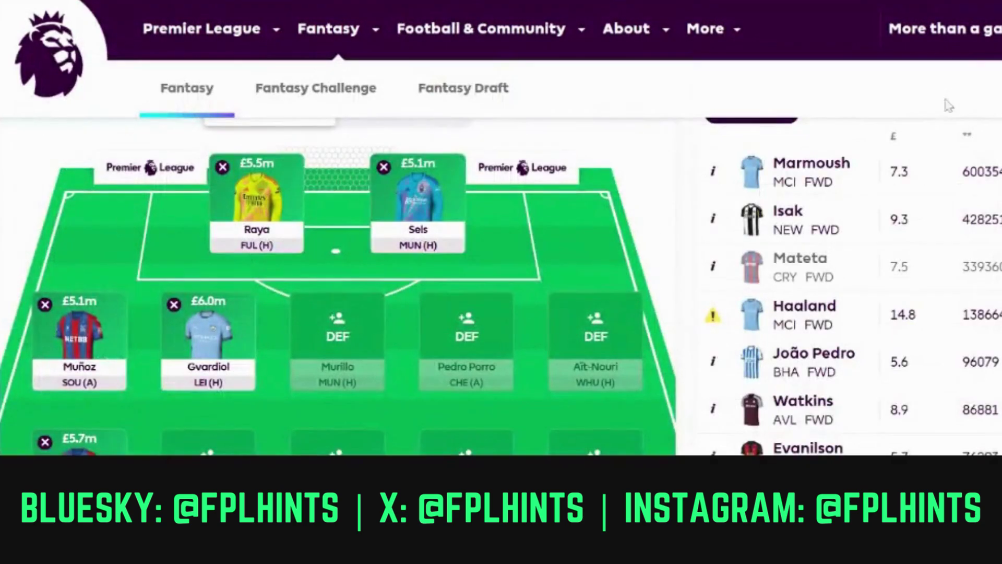
pyautogui.click(808, 168)
pyautogui.click(752, 216)
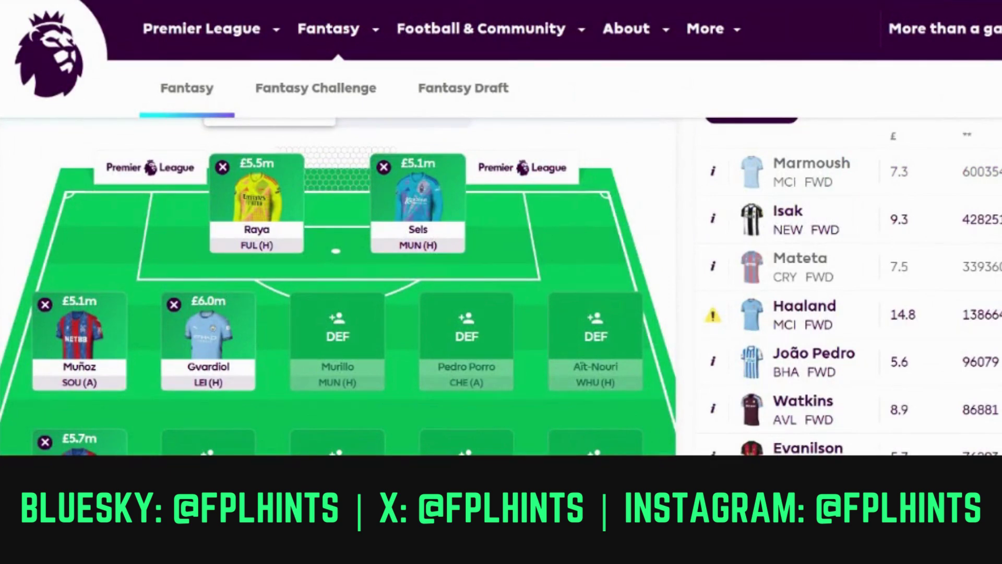
# Fill the remaining forward spot with Isak of NEW.
pyautogui.scroll(-5, 501, 287)
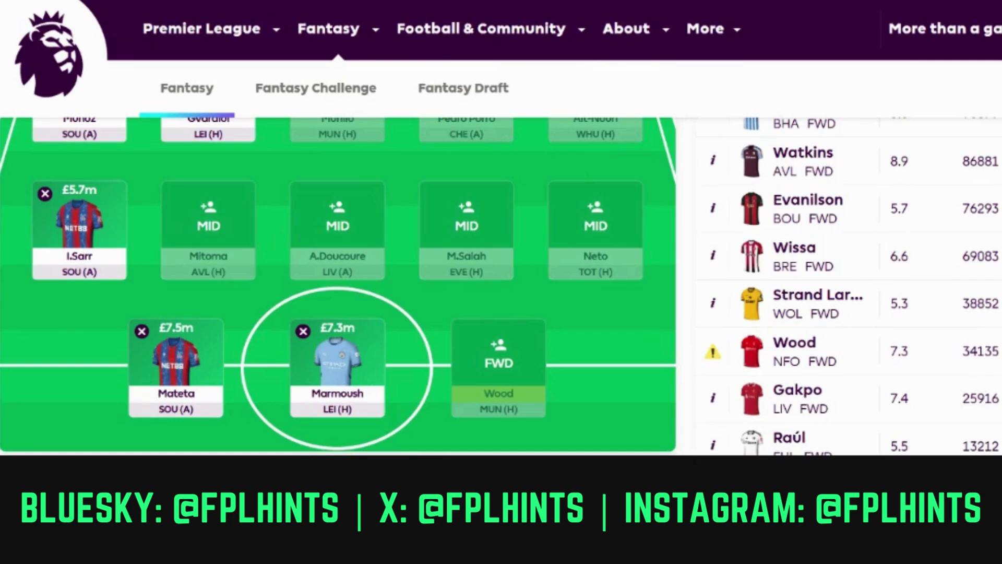
pyautogui.scroll(4, 763, 198)
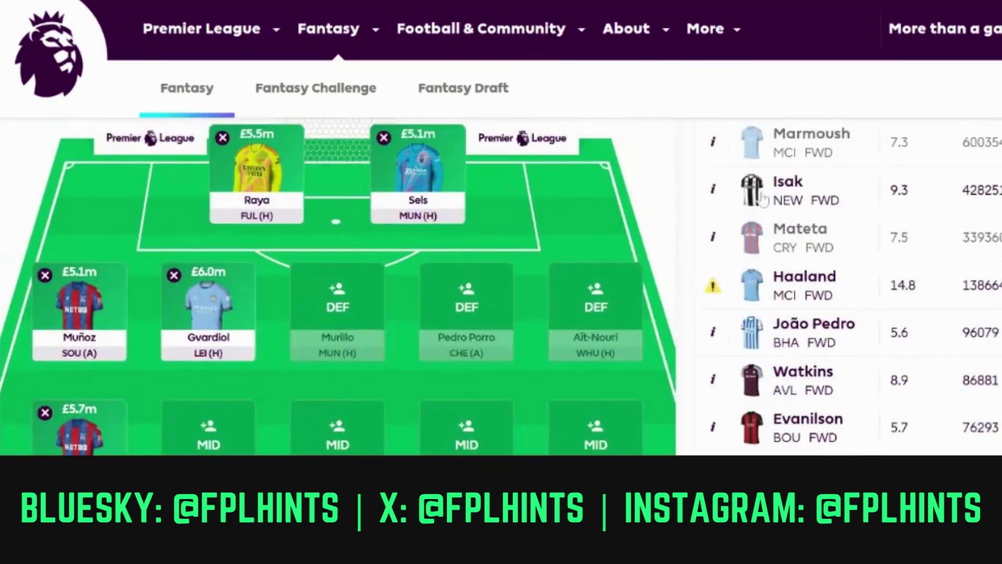
pyautogui.click(787, 193)
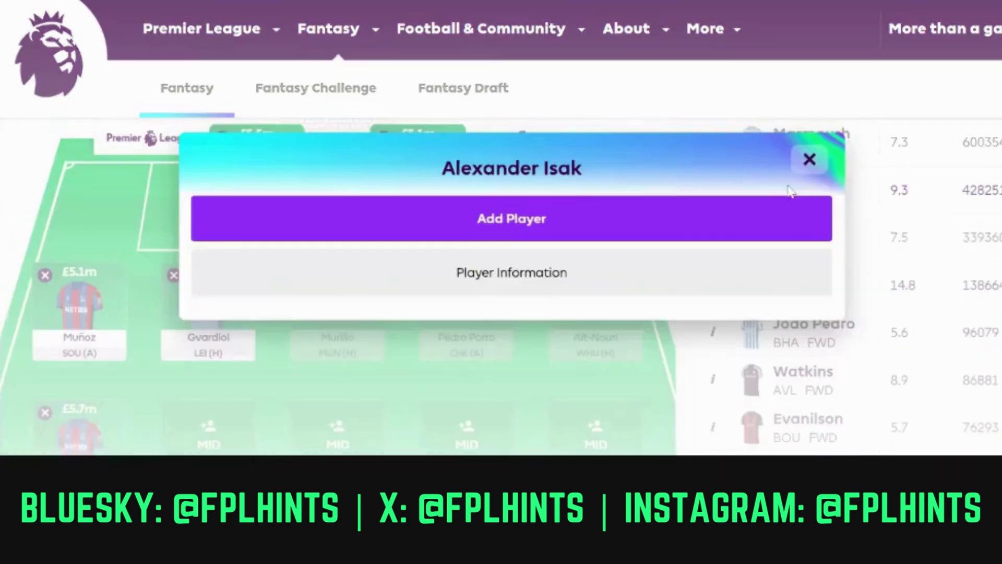
pyautogui.click(676, 223)
# Examine the completed forward line, the open defender and midfielder spots, and the remaining budget.
pyautogui.scroll(-5, 338, 287)
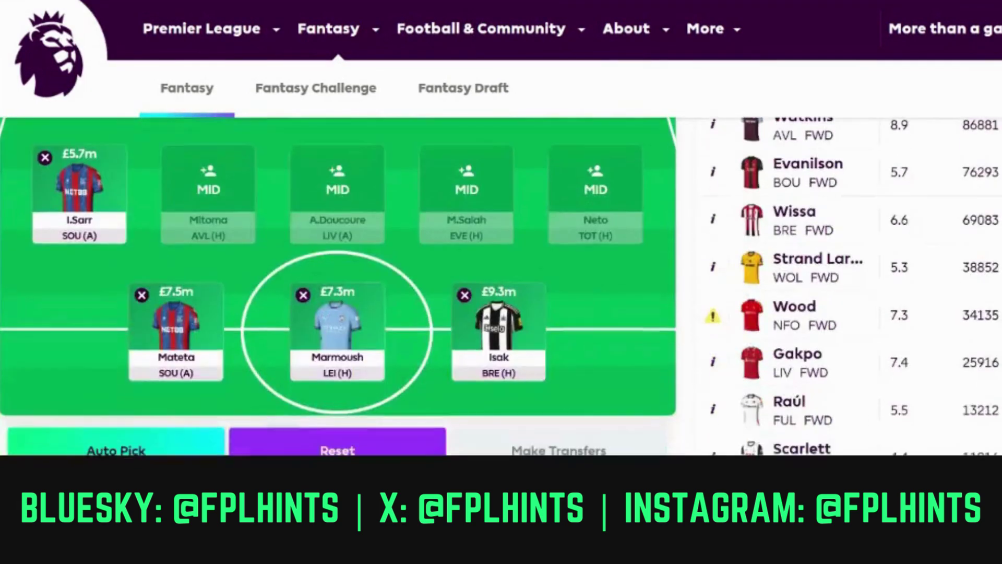
pyautogui.scroll(1, 338, 287)
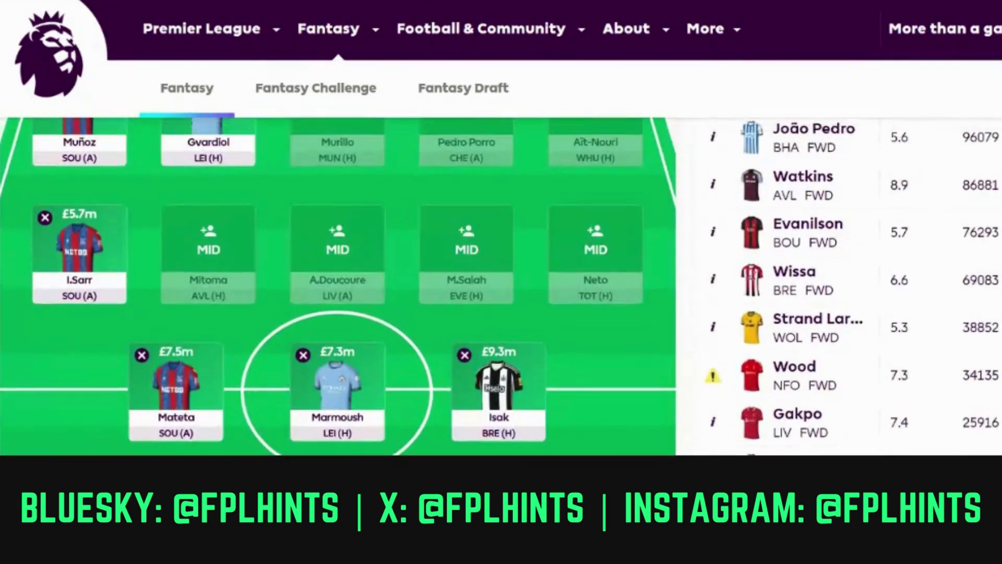
pyautogui.scroll(-1, 338, 287)
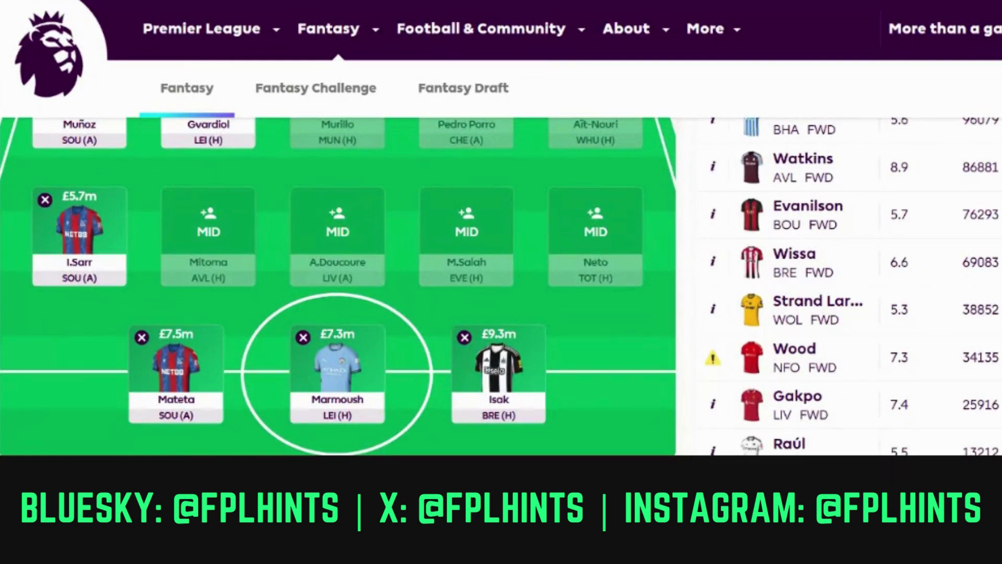
pyautogui.scroll(3, 338, 287)
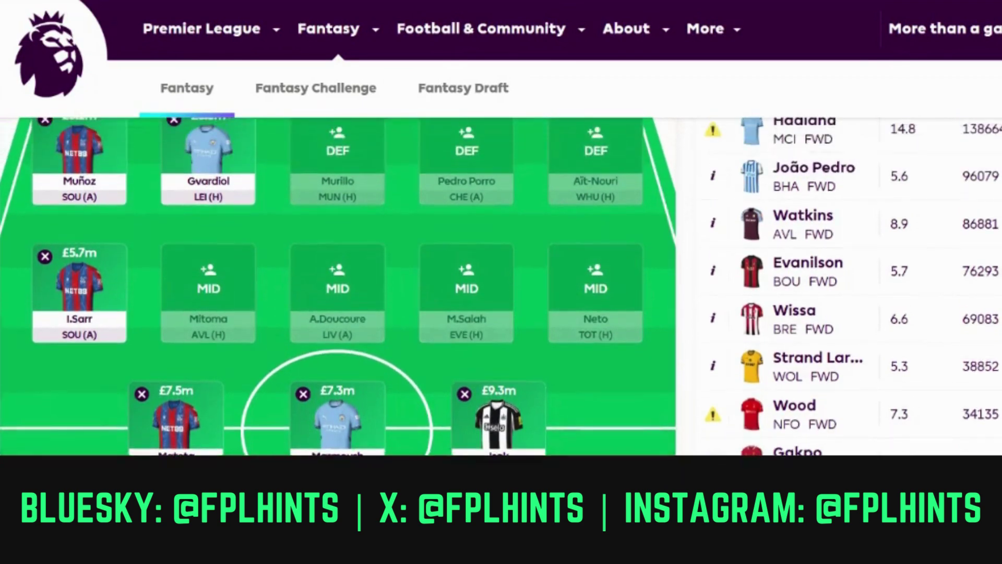
pyautogui.scroll(3, 338, 287)
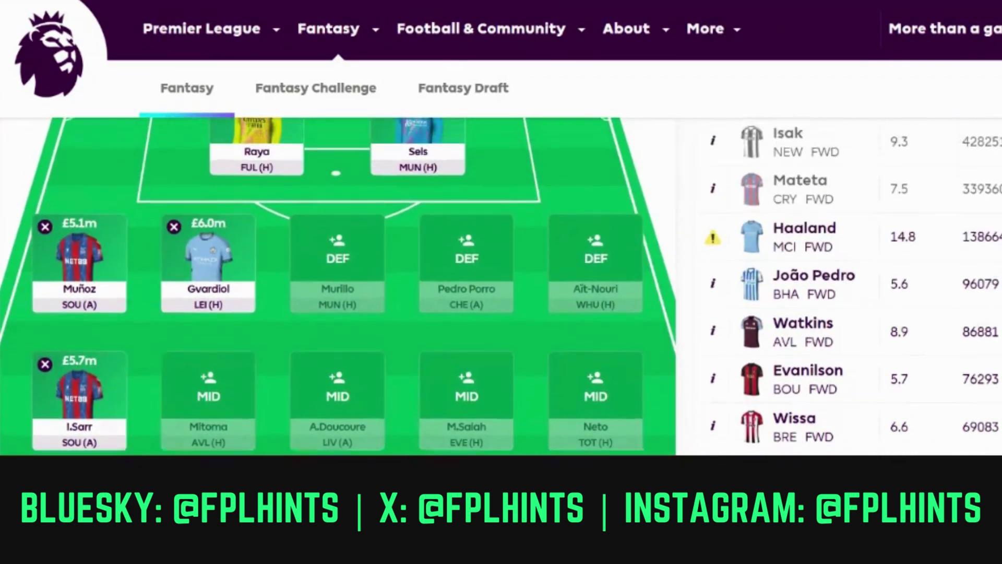
pyautogui.scroll(3, 338, 287)
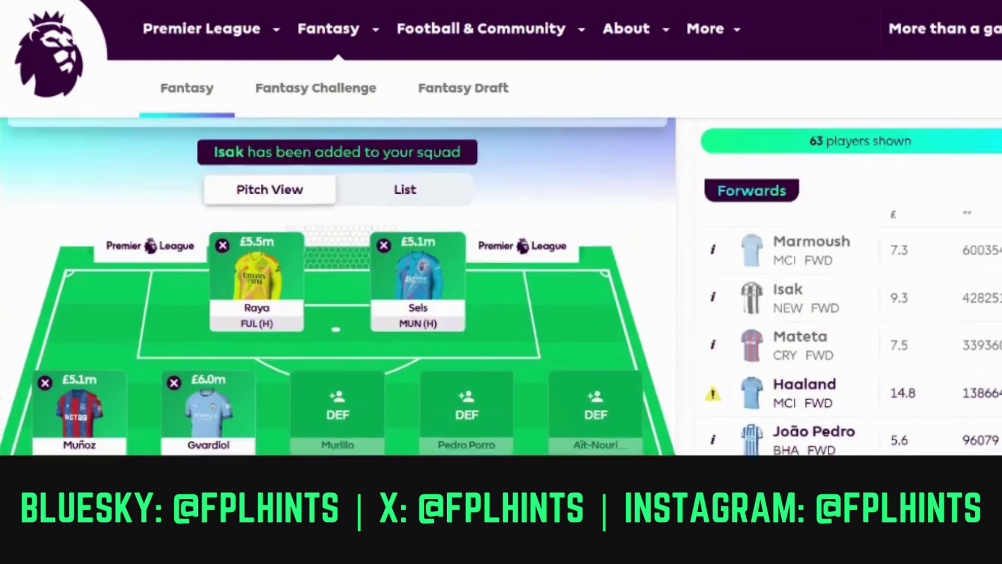
pyautogui.scroll(1, 338, 287)
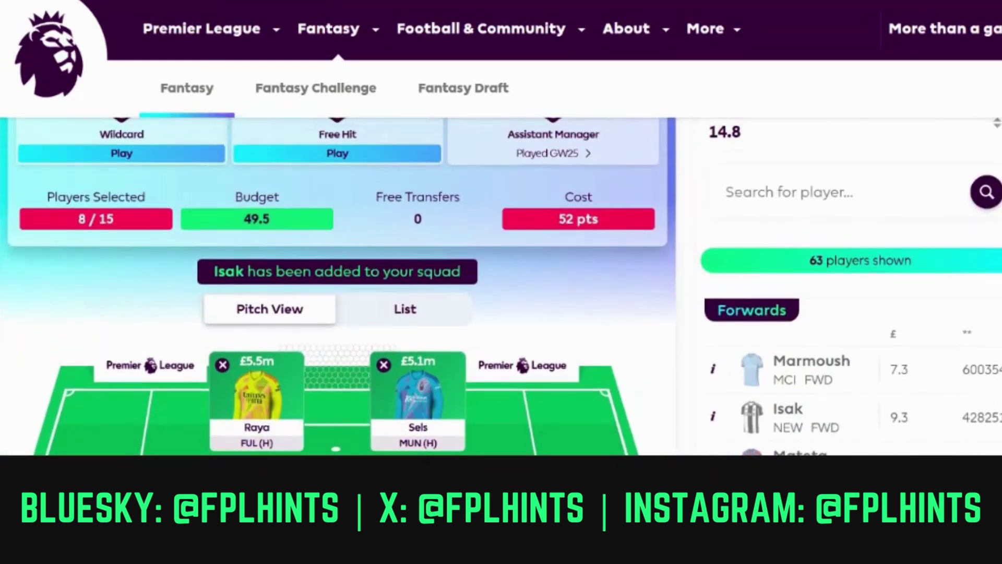
pyautogui.scroll(-5, 338, 287)
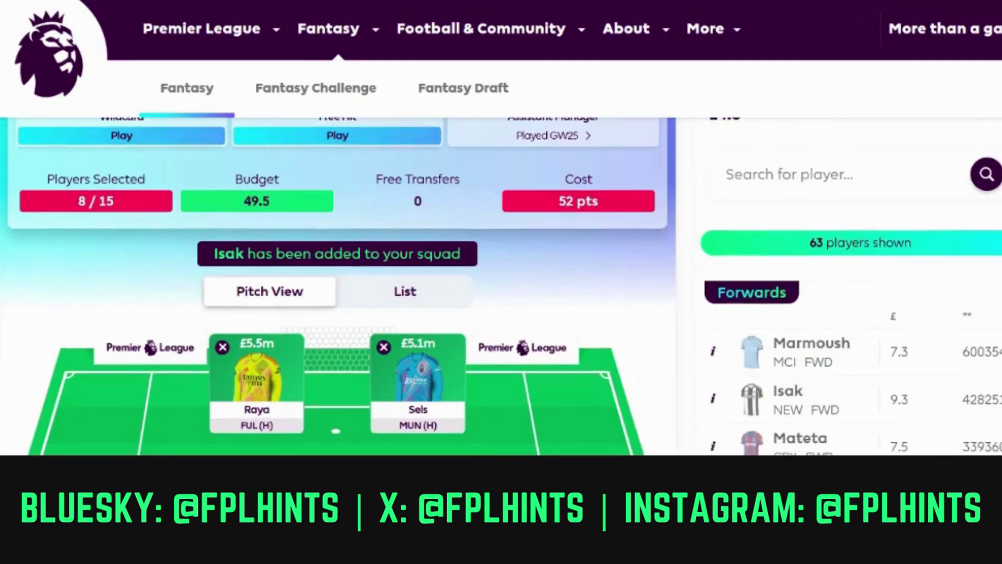
pyautogui.scroll(-2, 338, 287)
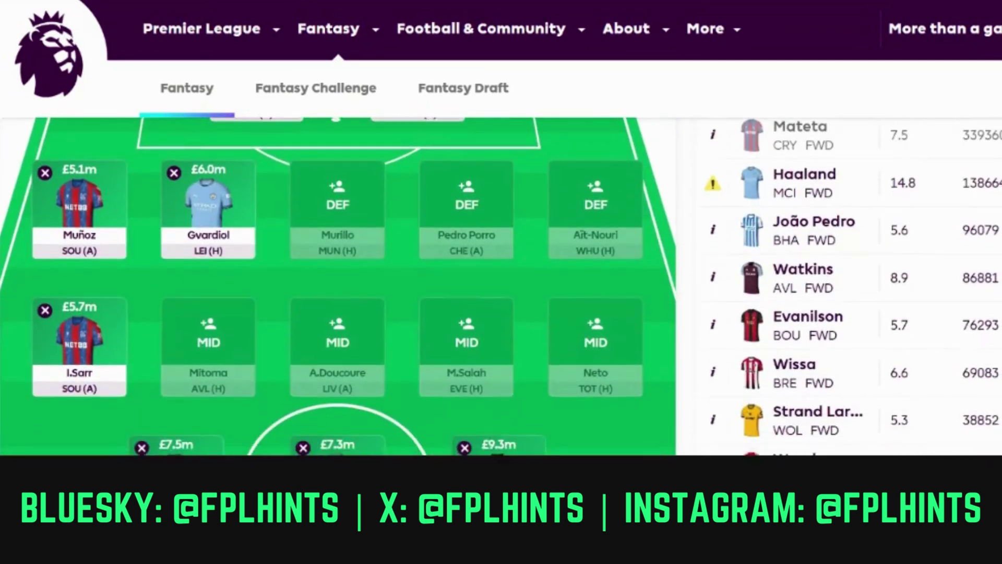
# Restore the removed midfielder M.Salah to the squad.
pyautogui.scroll(1, 338, 286)
pyautogui.scroll(1, 338, 287)
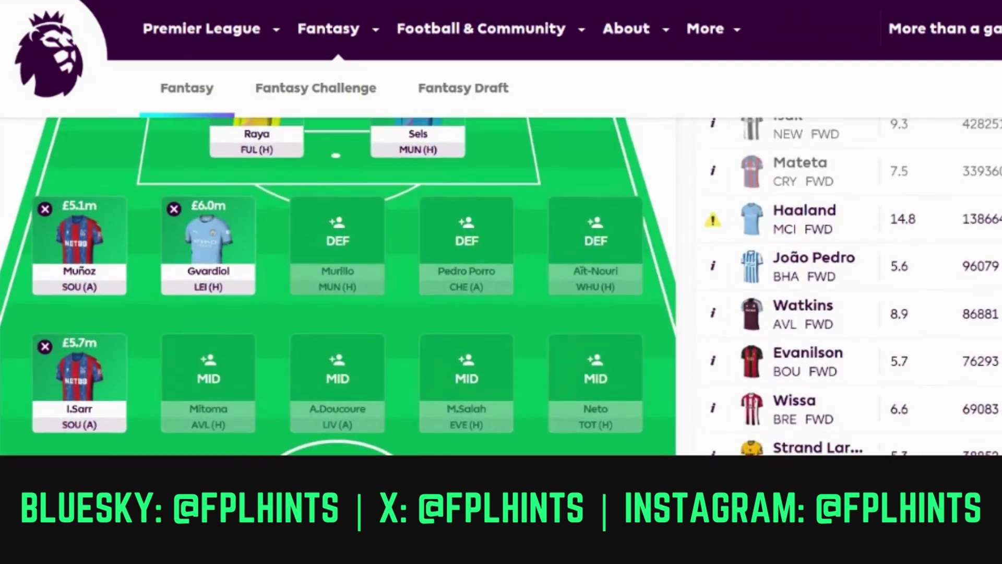
pyautogui.click(508, 346)
pyautogui.click(507, 194)
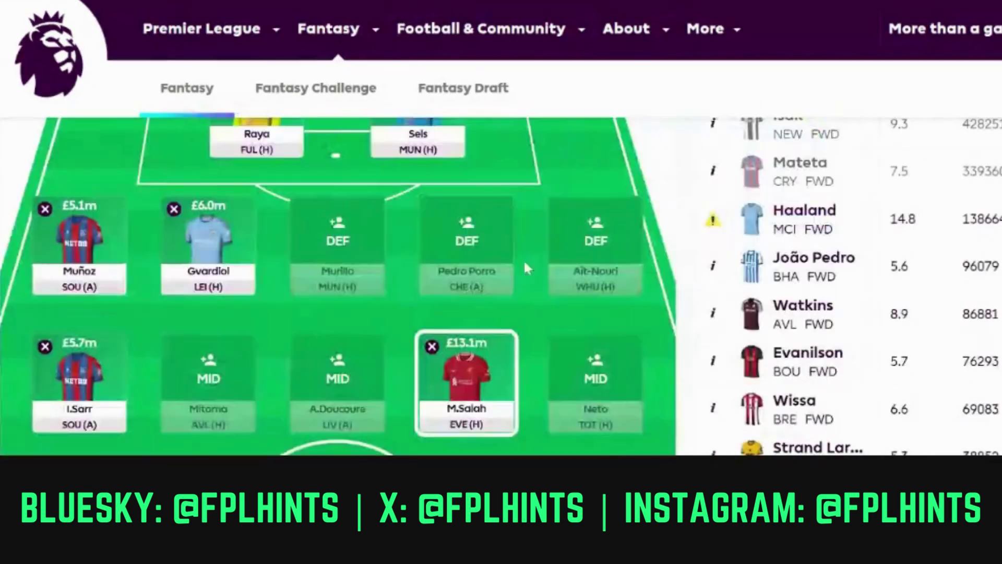
# Review M.Salah's player information, including this season's match history, totals and previous seasons, and close it.
pyautogui.click(470, 370)
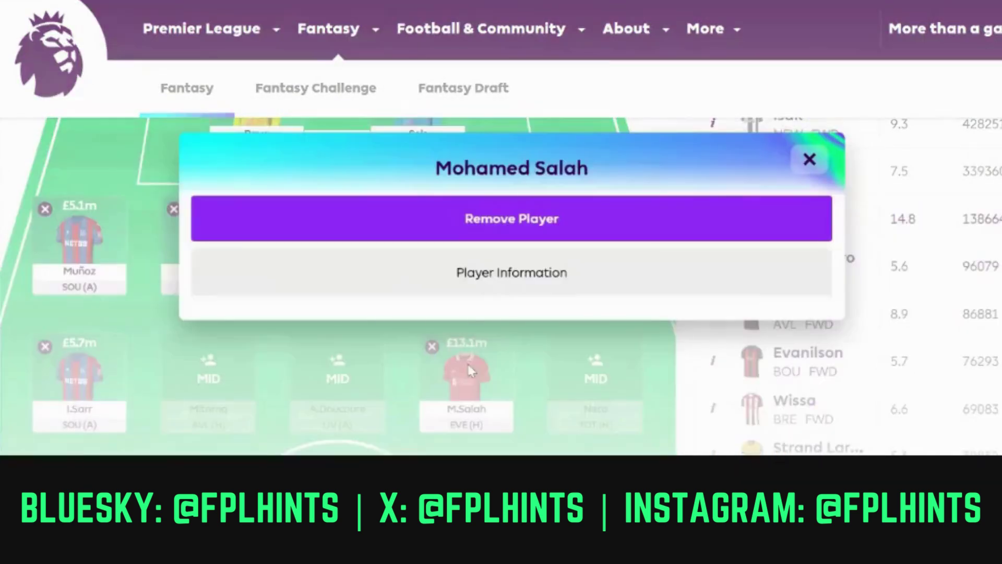
pyautogui.click(647, 288)
pyautogui.scroll(-5, 971, 139)
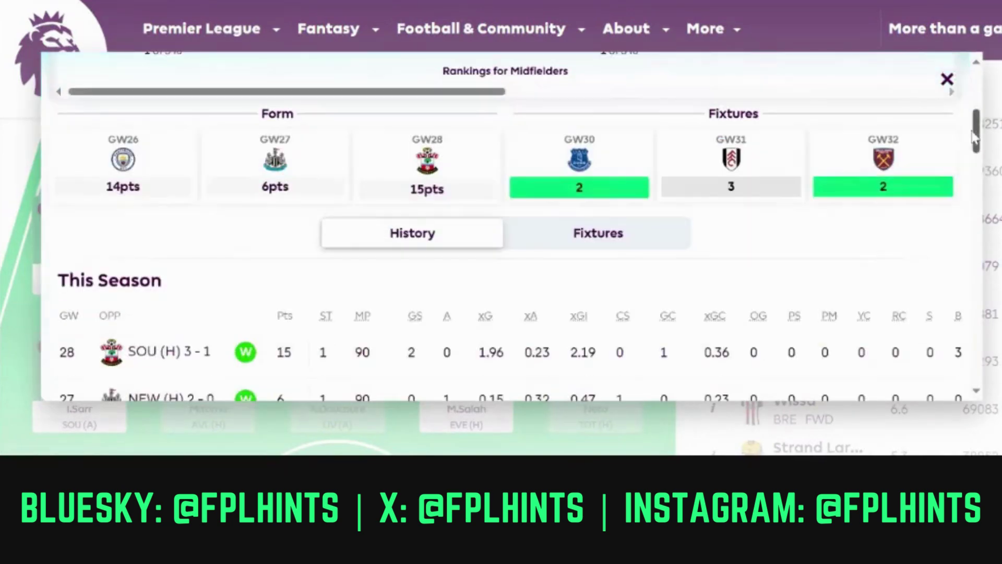
pyautogui.moveTo(974, 134); pyautogui.dragTo(977, 327)
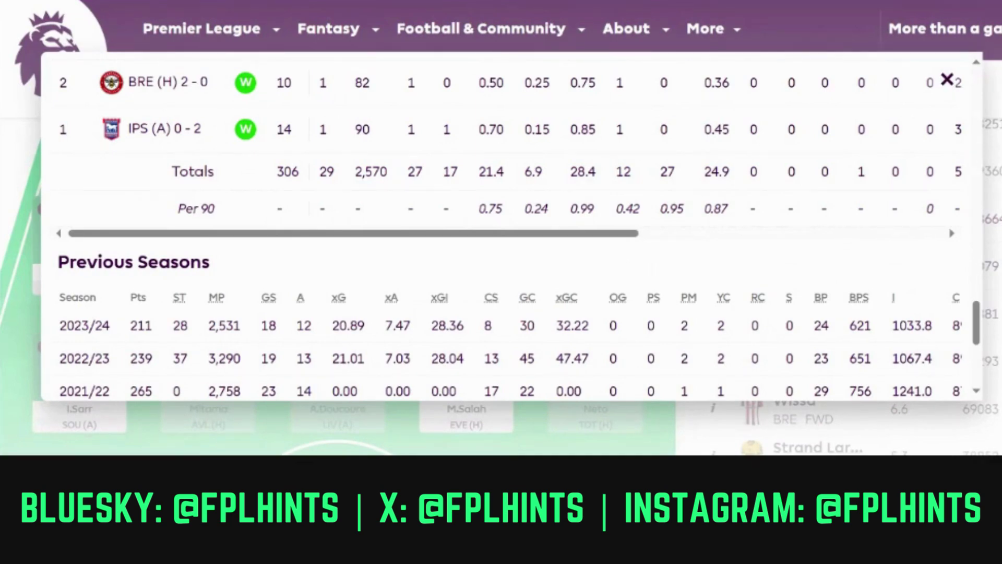
pyautogui.click(946, 81)
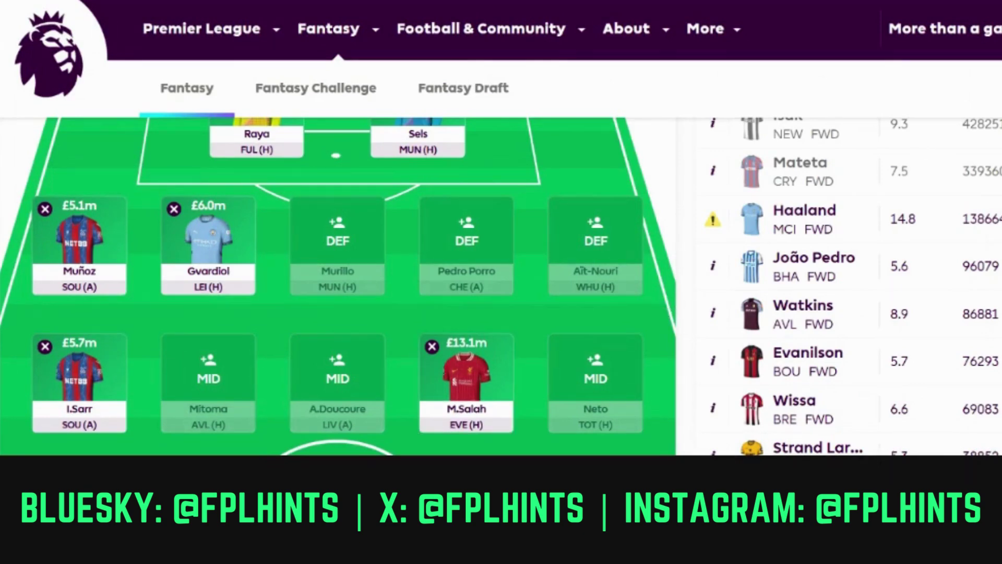
# Filter the player list to Defenders and add Gabriel of ARS to the squad.
pyautogui.scroll(-2, 501, 286)
pyautogui.scroll(15, 501, 285)
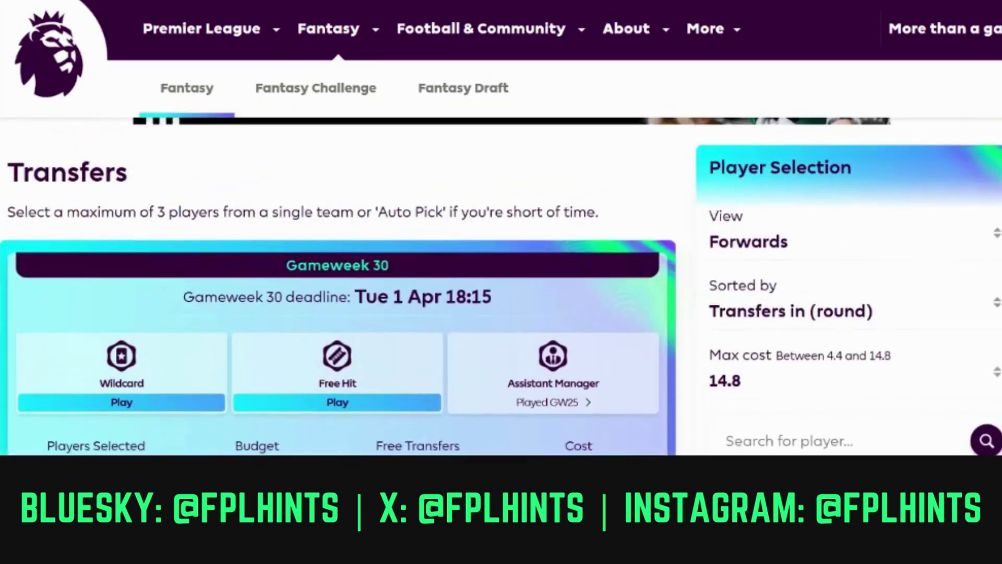
pyautogui.click(877, 243)
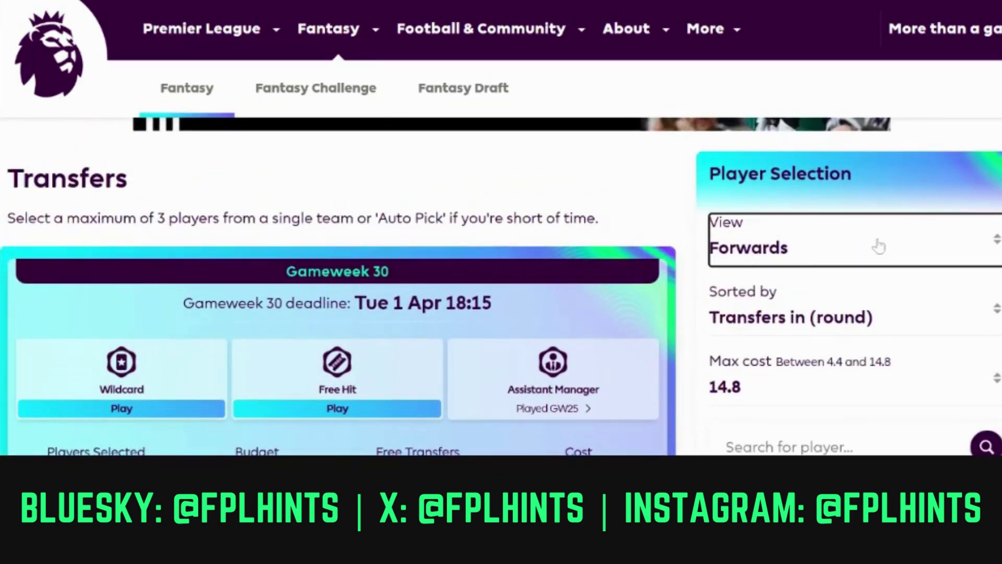
pyautogui.click(791, 24)
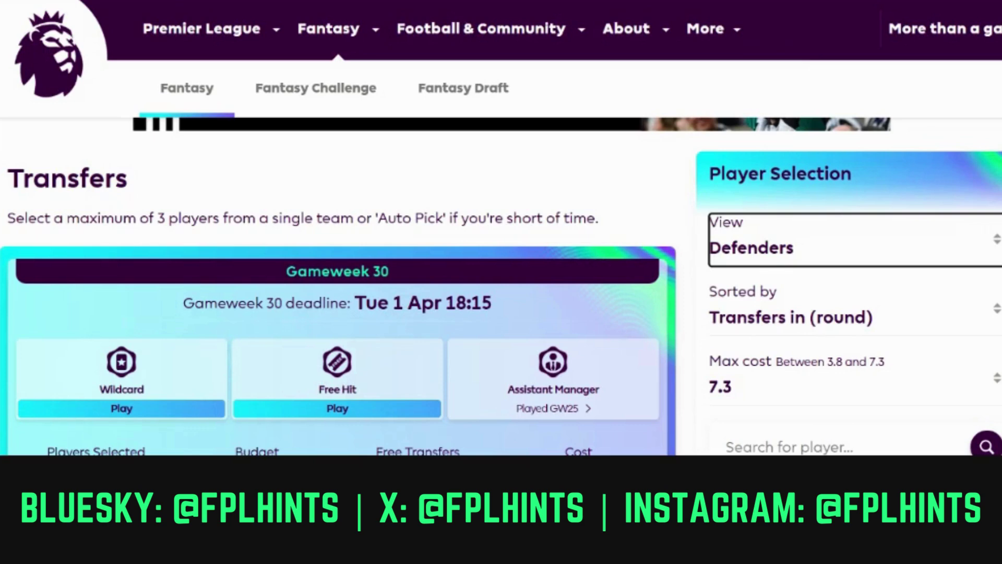
pyautogui.scroll(-10, 500, 286)
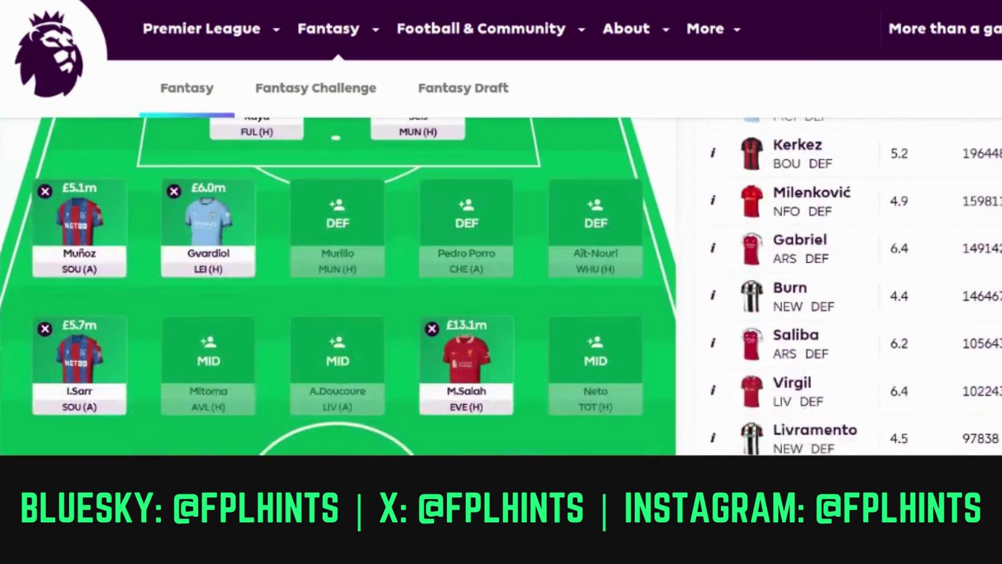
pyautogui.click(804, 246)
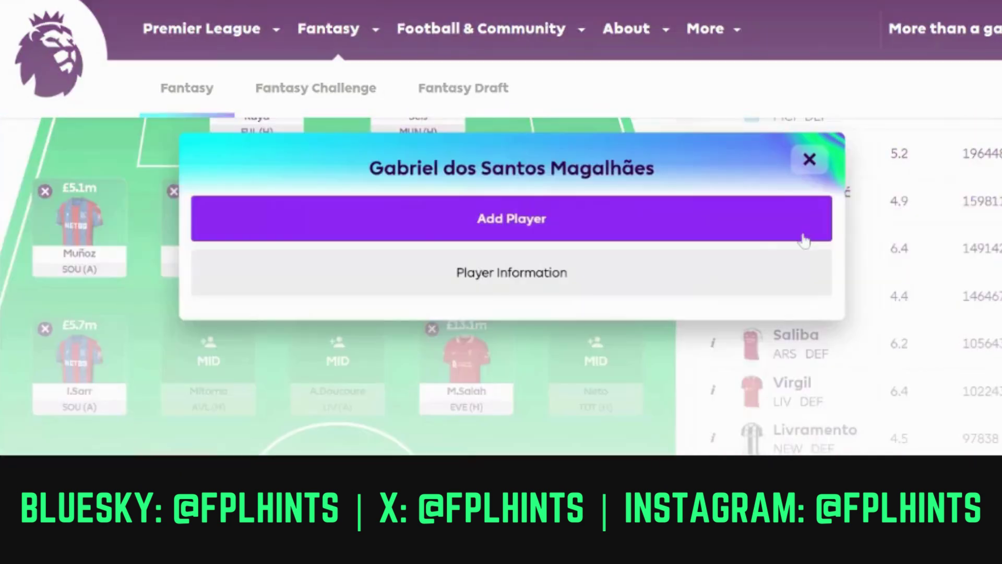
pyautogui.click(710, 219)
# Check Gabriel's recent form and upcoming fixtures with their difficulty ratings, and close his player information.
pyautogui.click(353, 239)
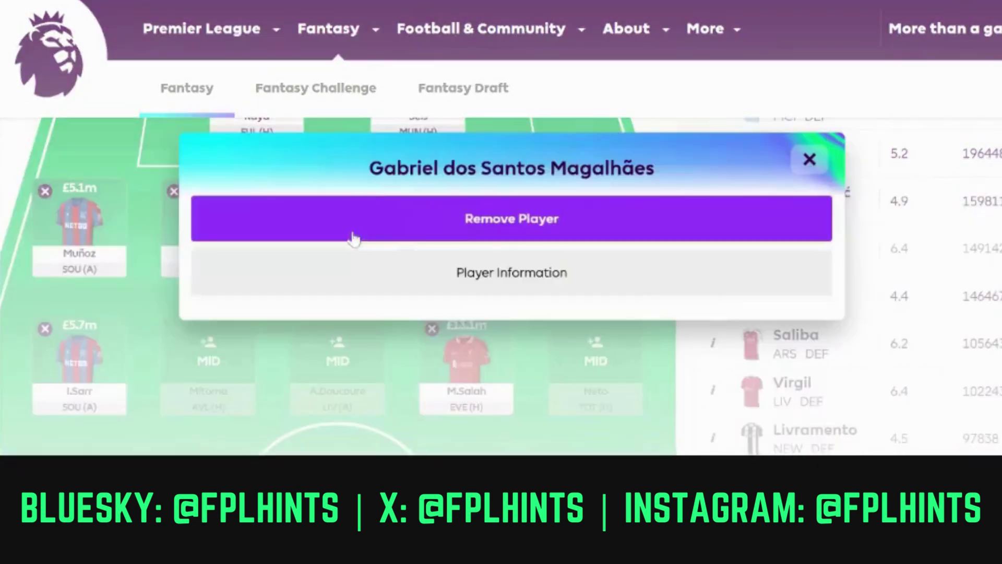
pyautogui.click(454, 279)
pyautogui.scroll(-4, 976, 138)
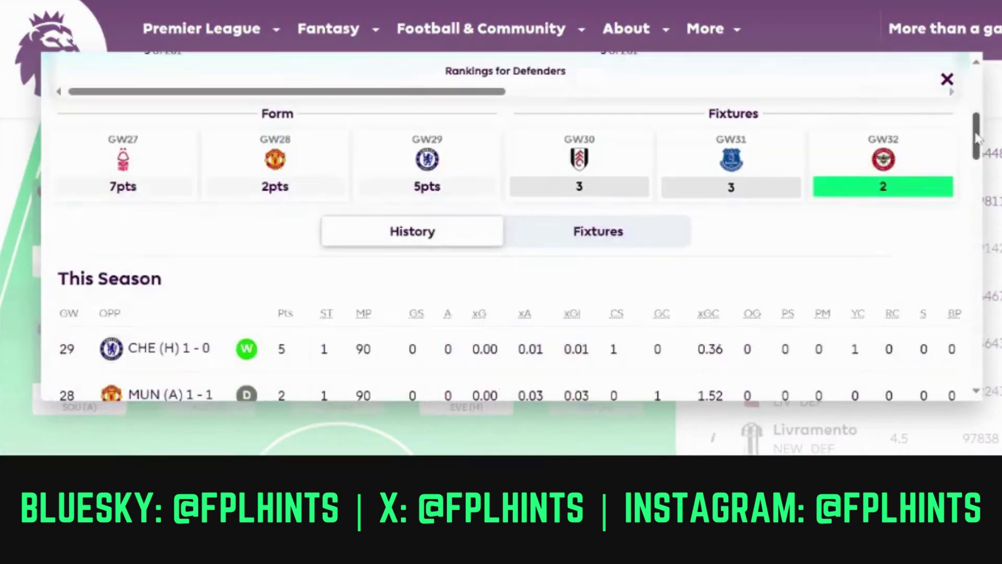
pyautogui.scroll(-1, 976, 138)
pyautogui.click(624, 200)
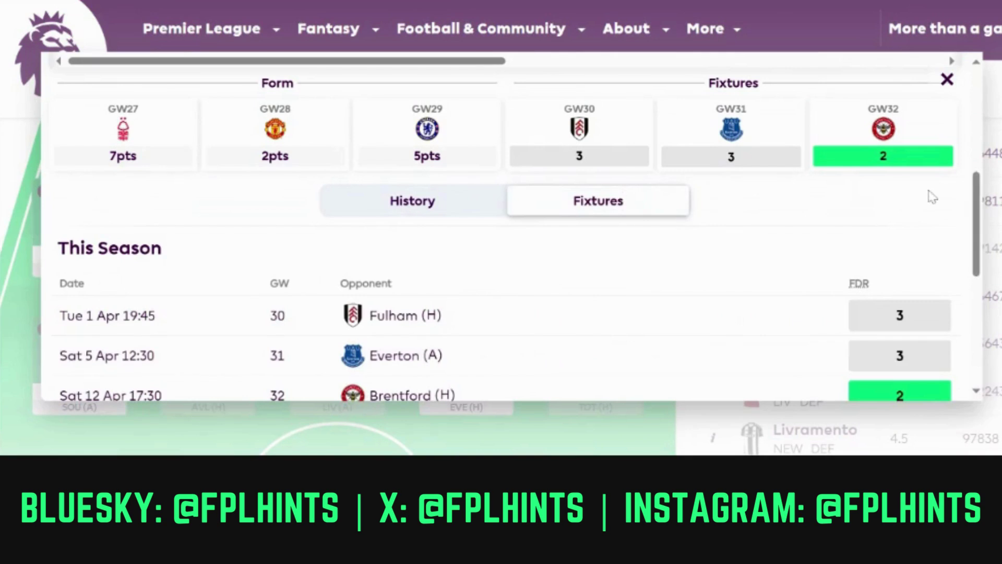
pyautogui.scroll(-1, 977, 215)
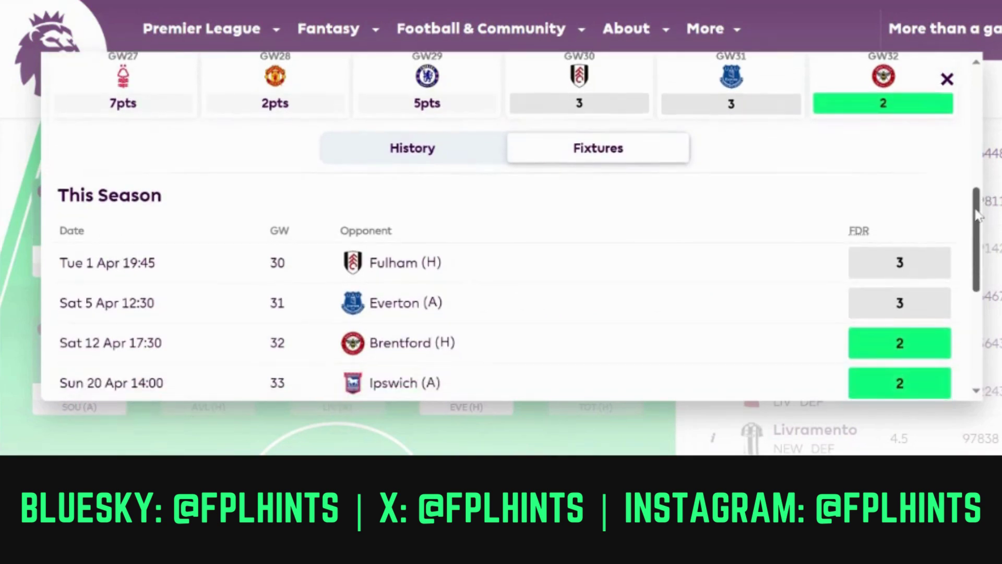
pyautogui.moveTo(977, 215); pyautogui.dragTo(969, 257)
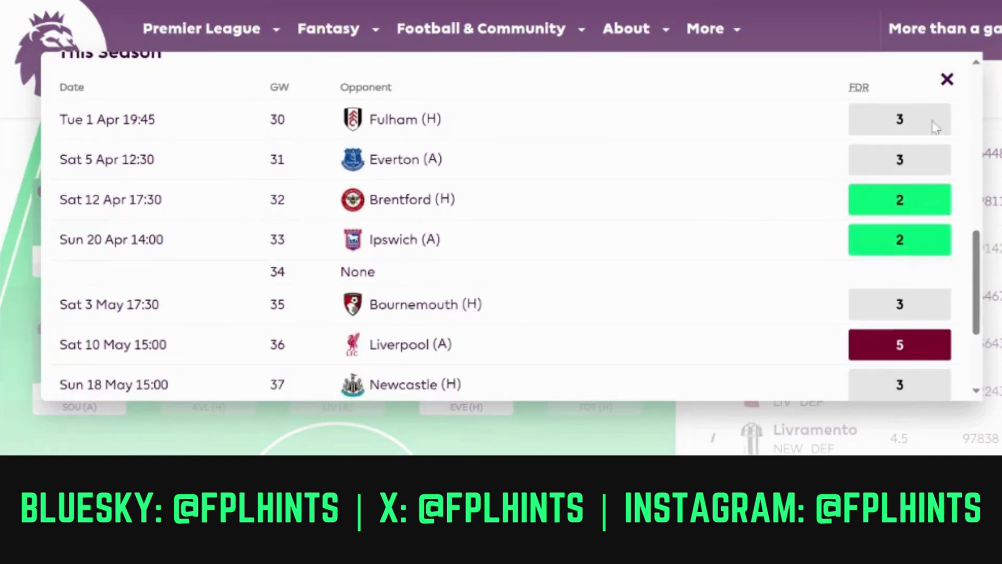
pyautogui.click(946, 79)
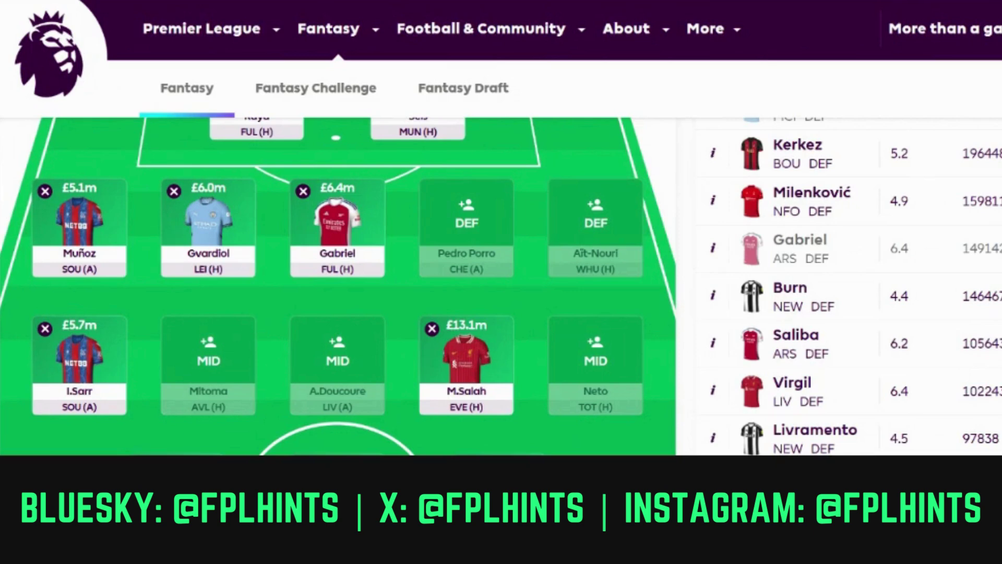
# Filter the player list to Arsenal, sort it by Total points, and bring up the club's defenders.
pyautogui.scroll(-3, 338, 286)
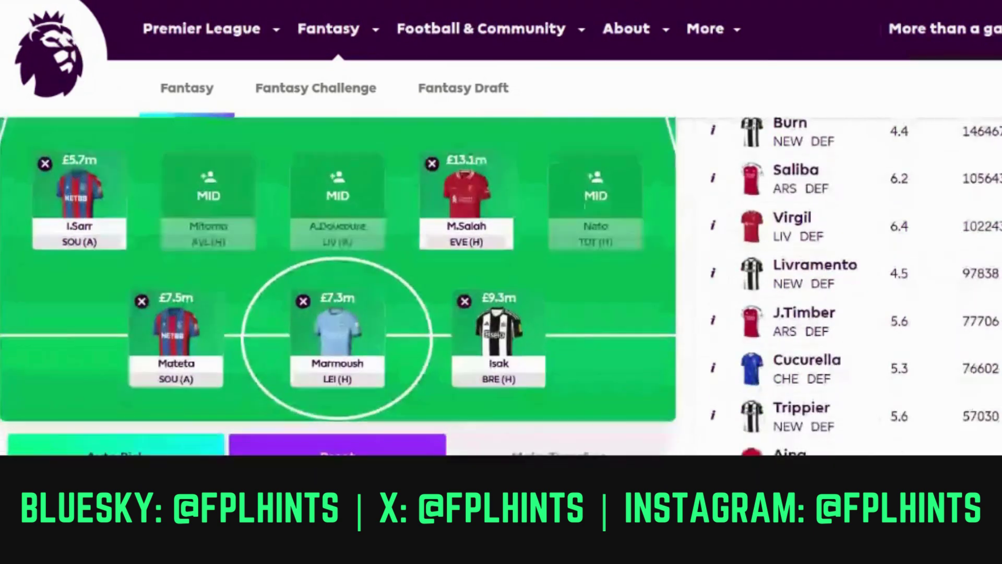
pyautogui.scroll(2, 339, 286)
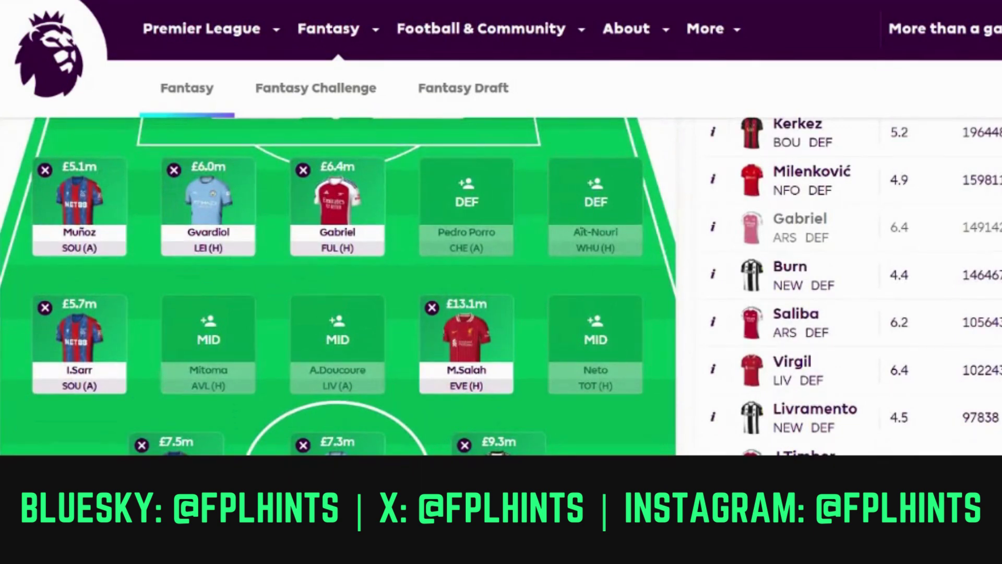
pyautogui.scroll(8, 338, 286)
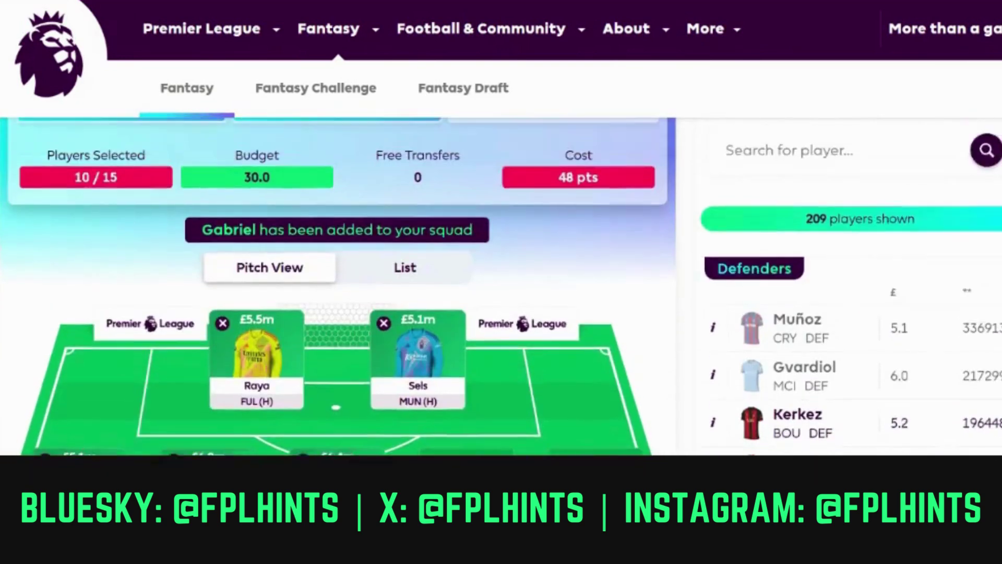
pyautogui.scroll(1, 831, 233)
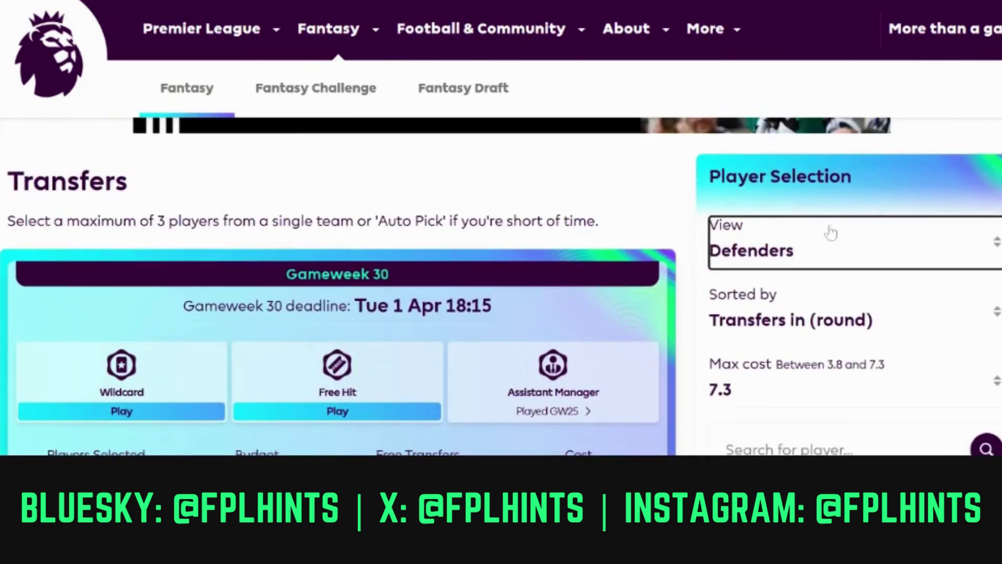
pyautogui.click(825, 217)
pyautogui.click(809, 258)
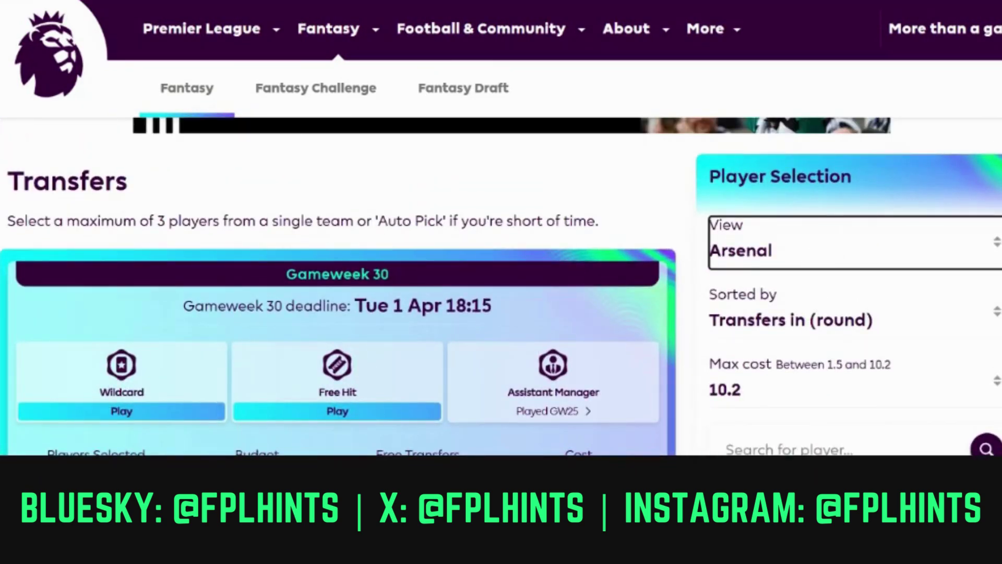
pyautogui.scroll(-2, 866, 235)
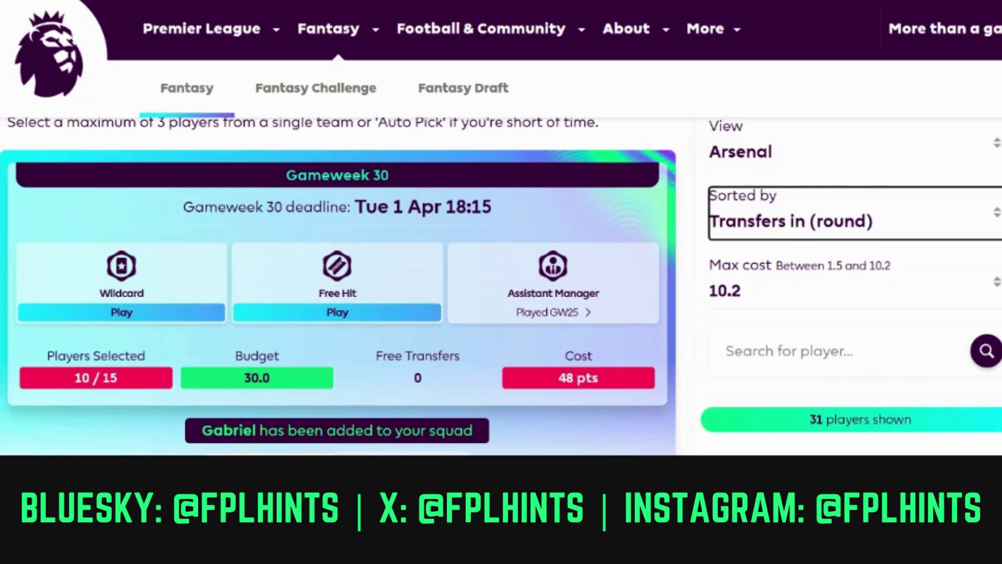
pyautogui.press('Home')
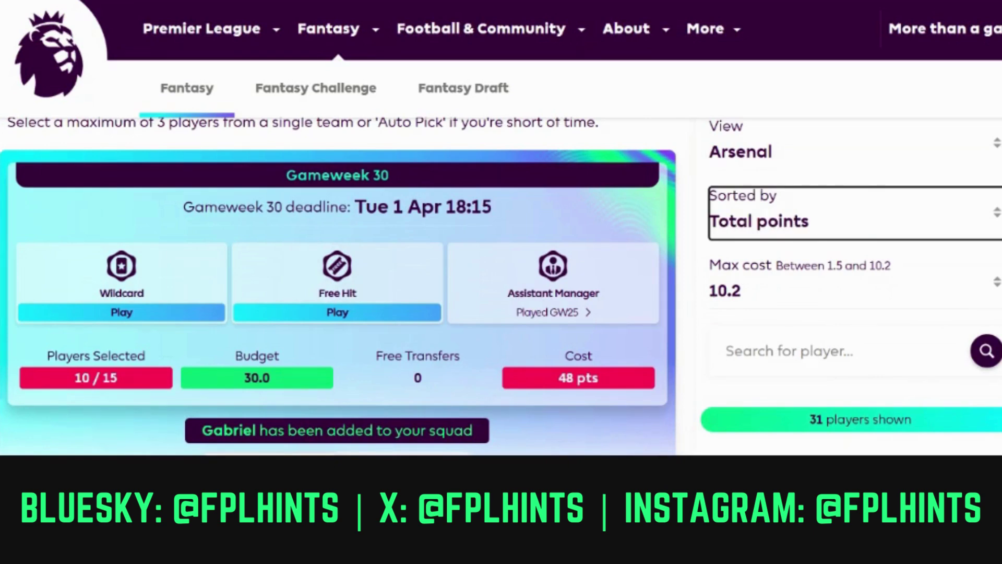
pyautogui.scroll(-10, 501, 286)
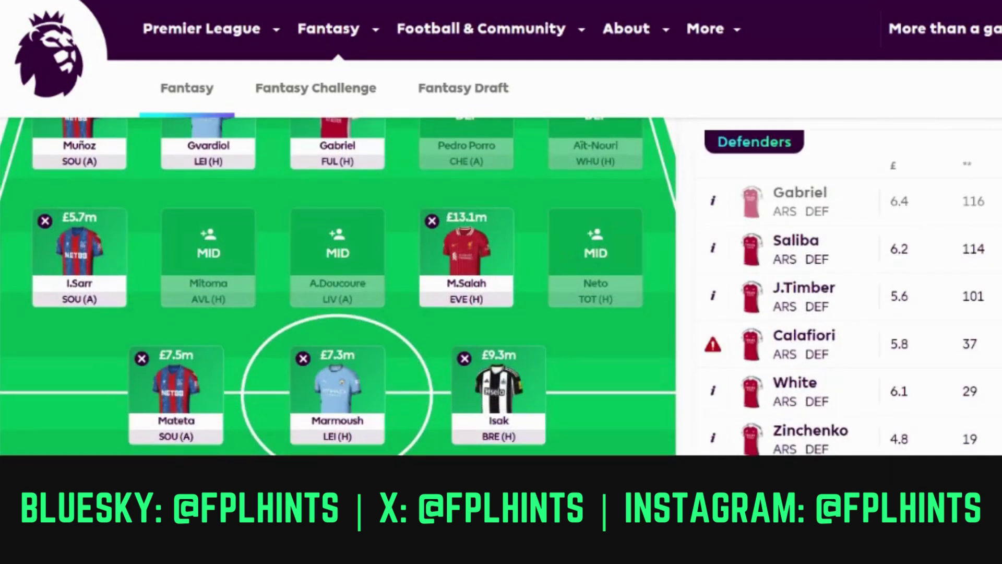
# Examine Arsenal defender J.Timber's form, fixtures, match history and season totals, and close his player information.
pyautogui.click(705, 303)
pyautogui.scroll(-10, 972, 171)
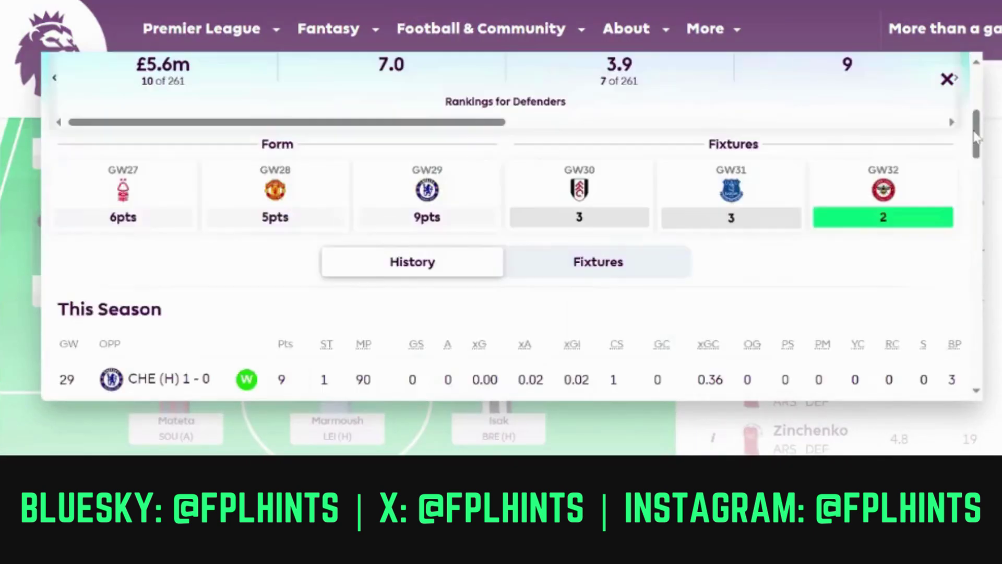
pyautogui.scroll(-2, 977, 173)
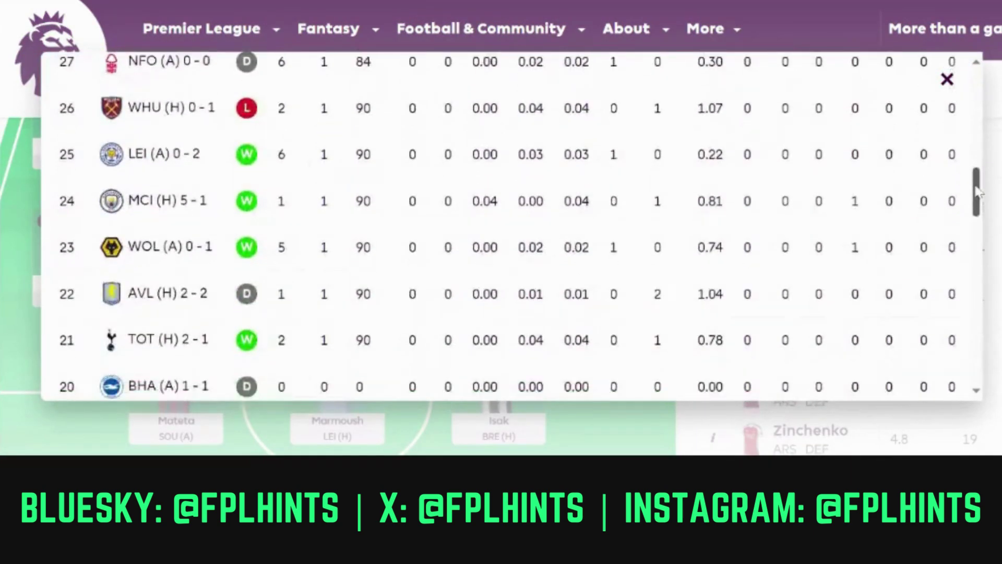
pyautogui.scroll(4, 981, 166)
pyautogui.scroll(5, 984, 159)
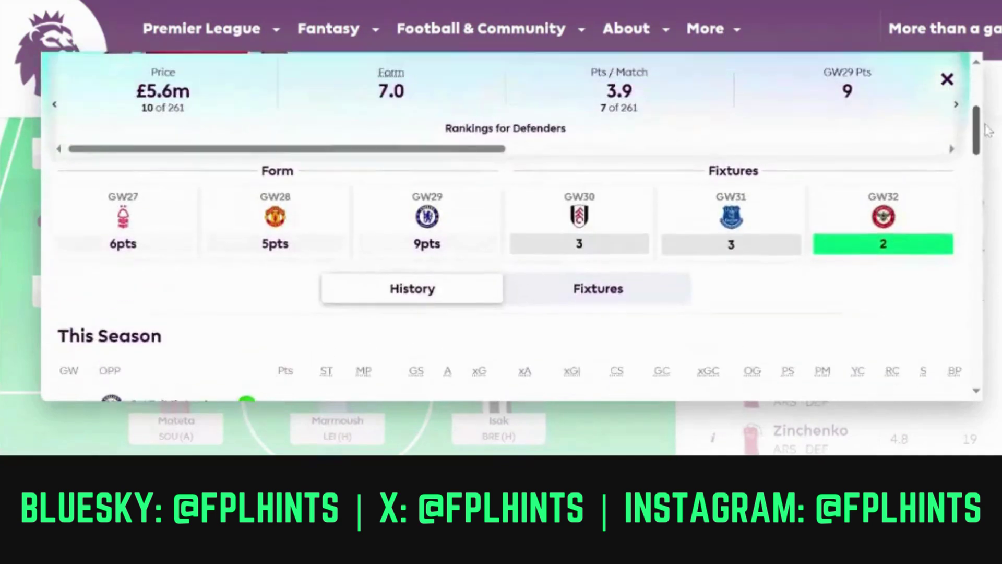
pyautogui.scroll(-10, 951, 279)
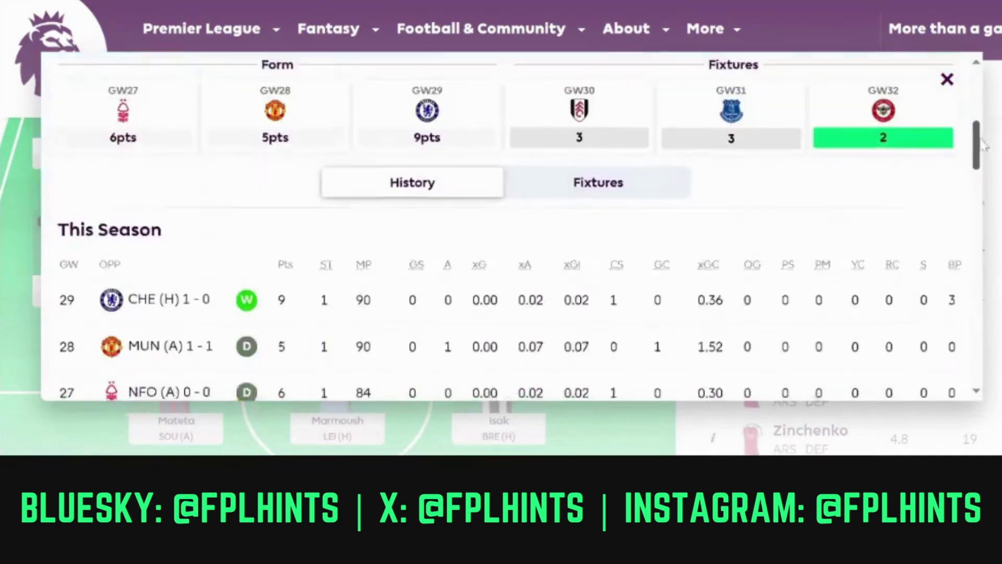
pyautogui.scroll(-6, 951, 279)
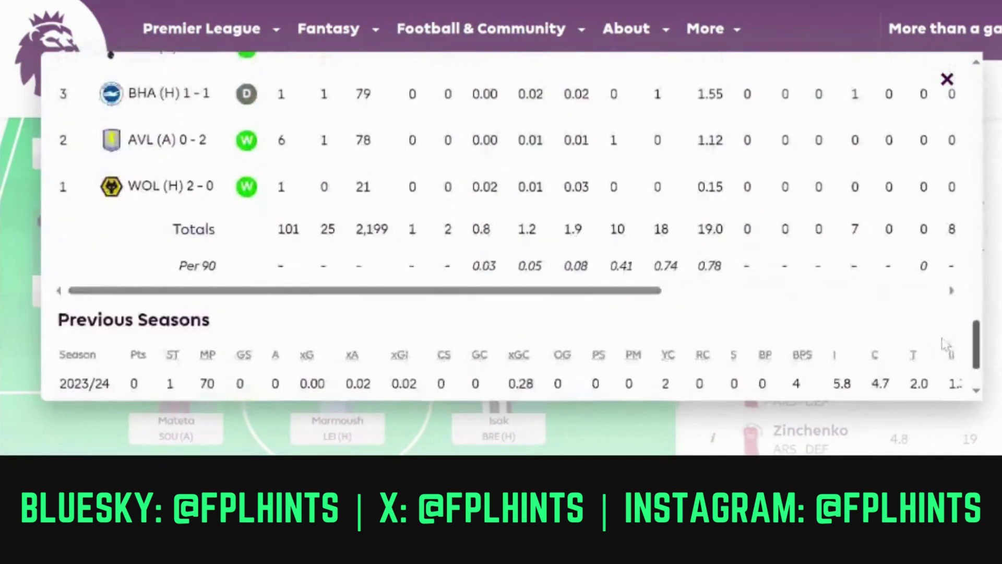
pyautogui.scroll(12, 951, 208)
pyautogui.scroll(6, 951, 164)
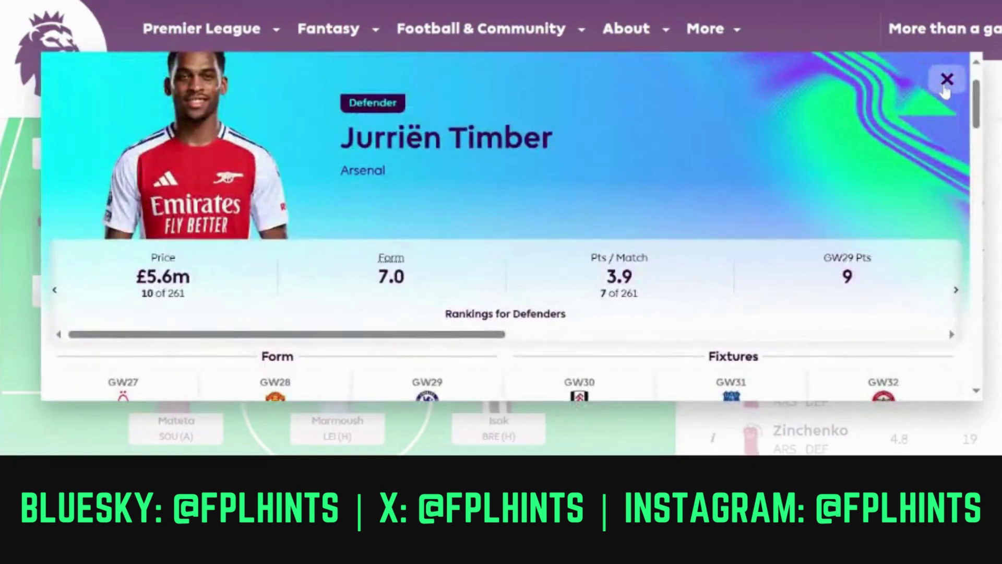
pyautogui.click(946, 80)
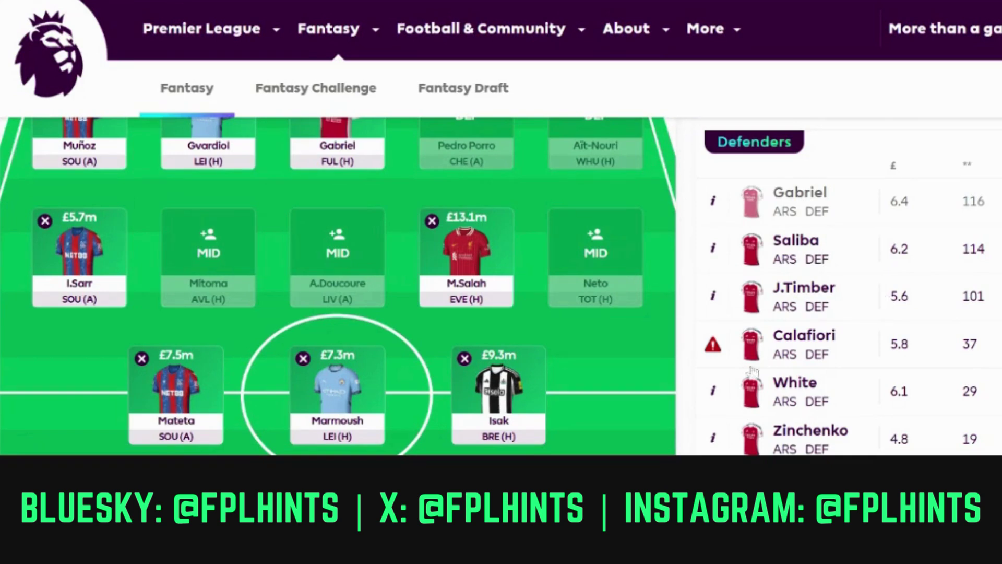
# Check the price and form of Arsenal defender White in his player information and close it.
pyautogui.click(712, 390)
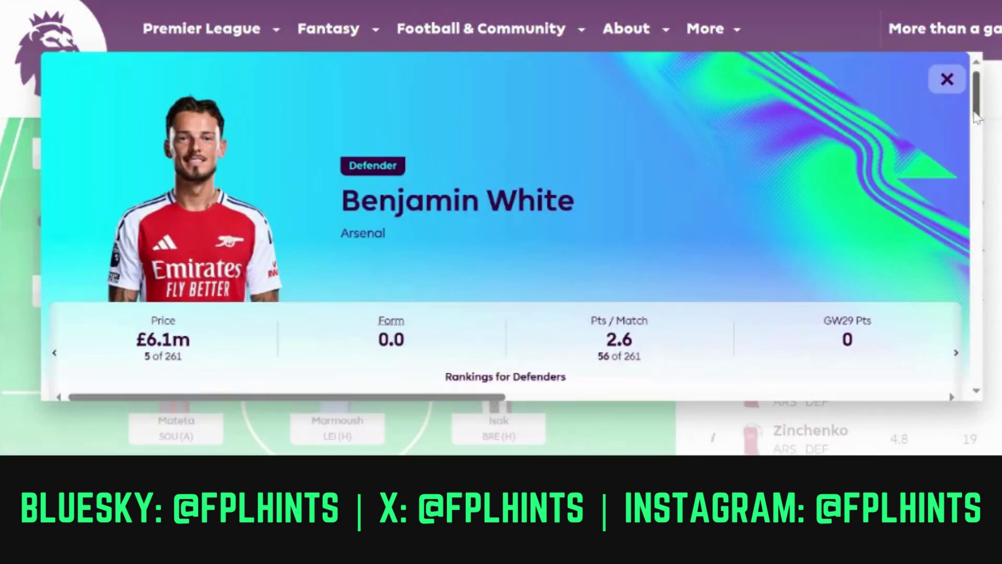
pyautogui.moveTo(976, 114)
pyautogui.mouseDown()
pyautogui.moveTo(976, 203)
pyautogui.moveTo(974, 100)
pyautogui.mouseUp()
pyautogui.click(947, 80)
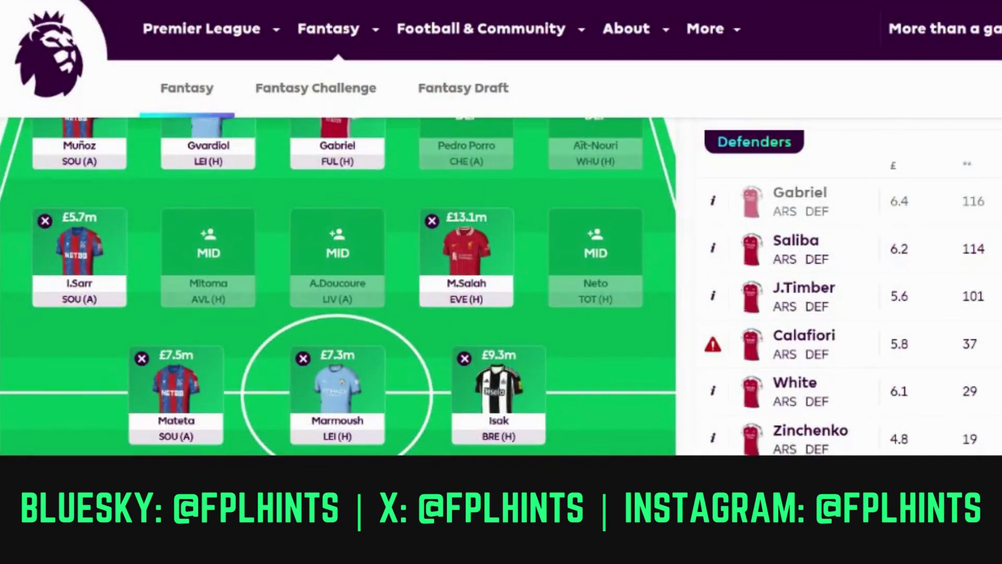
# Switch the player list from Arsenal back to Defenders.
pyautogui.scroll(1, 492, 286)
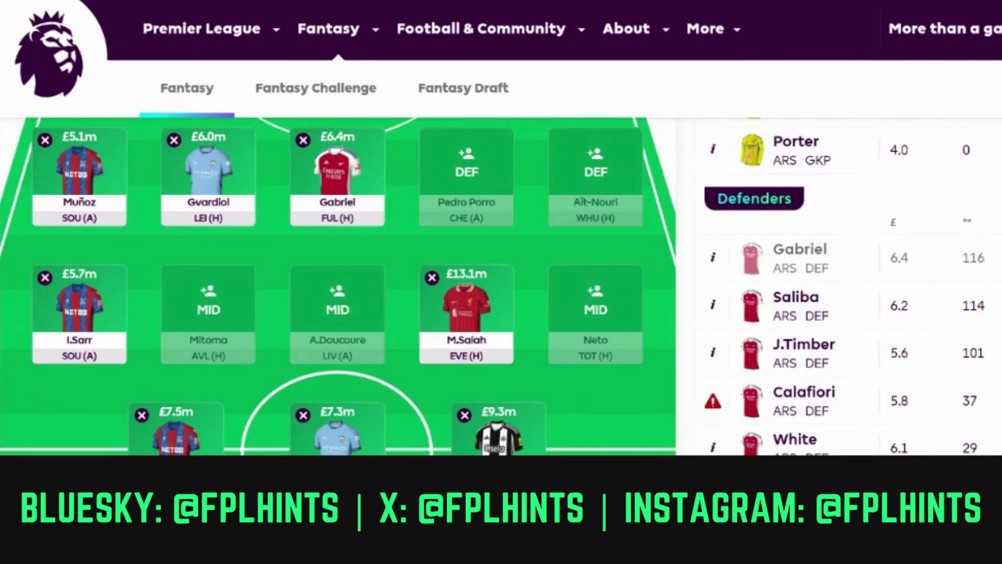
pyautogui.scroll(5, 492, 285)
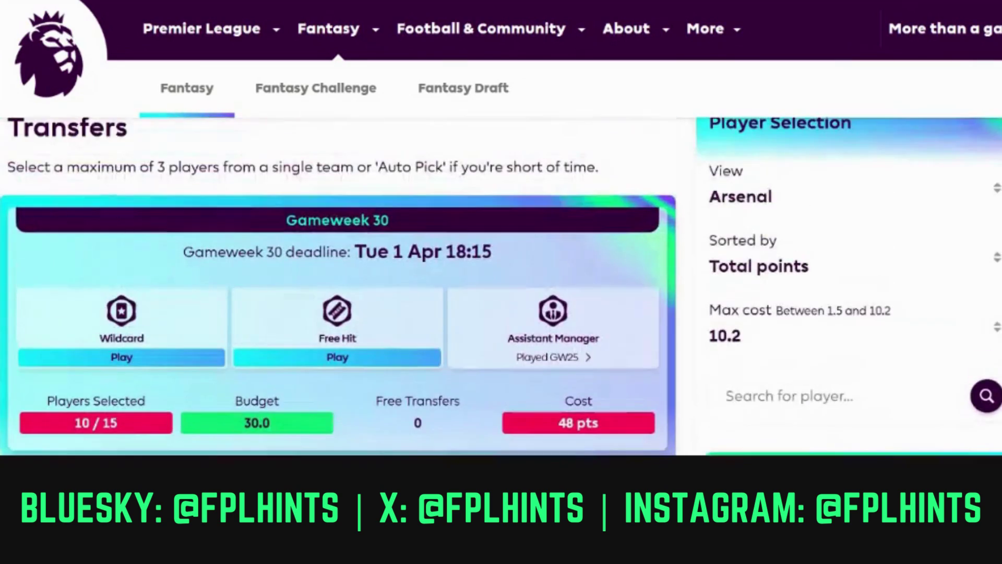
pyautogui.click(882, 174)
pyautogui.click(834, 31)
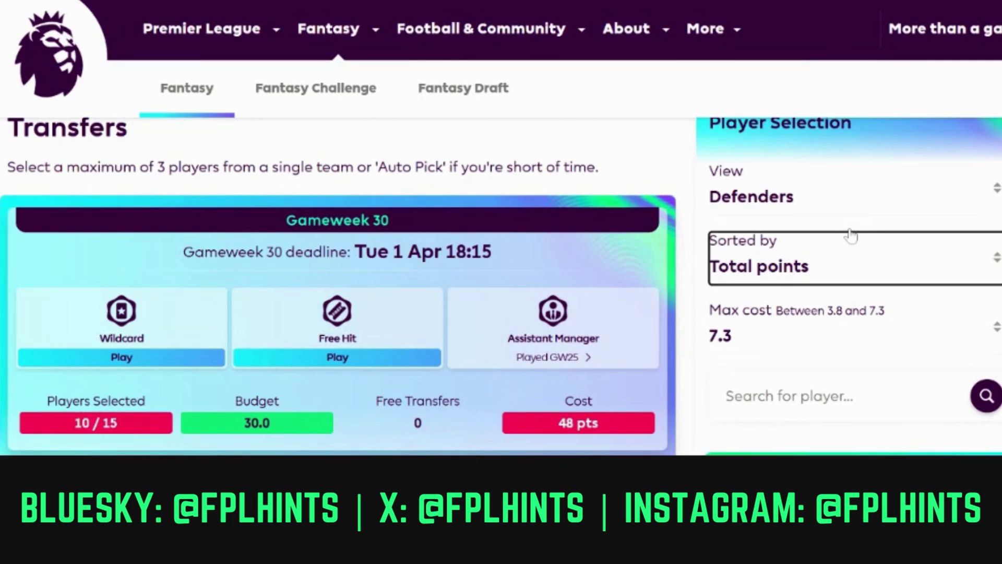
# Sort the defenders by Transfers in (round) and examine Newcastle defender Burn's form and upcoming fixtures in his player information.
pyautogui.click(934, 85)
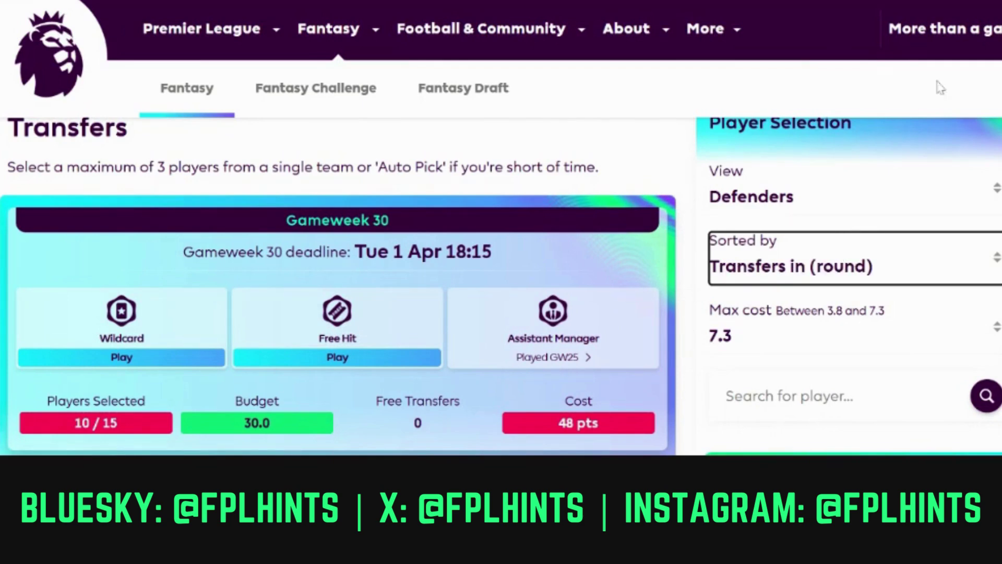
pyautogui.scroll(-5, 935, 85)
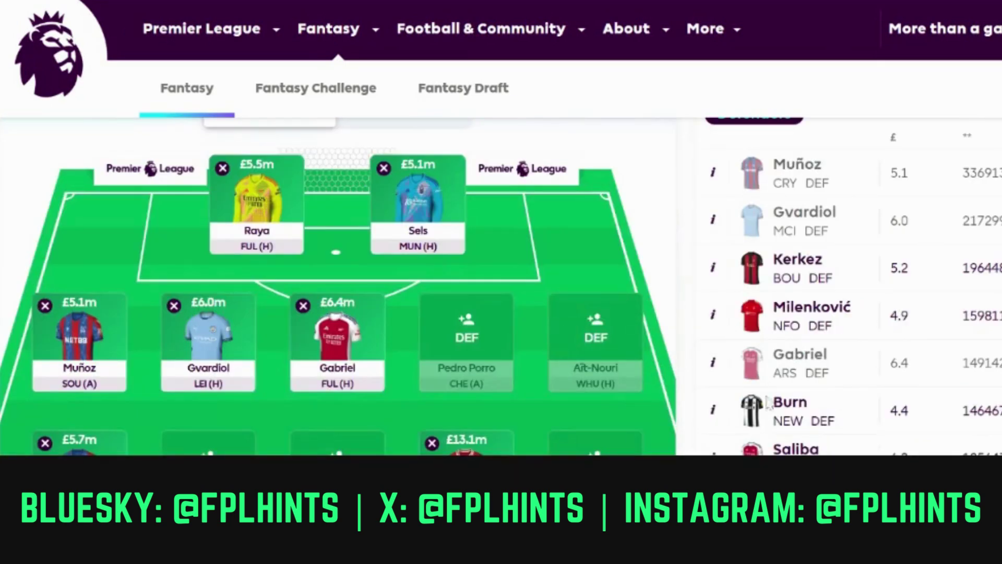
pyautogui.click(713, 411)
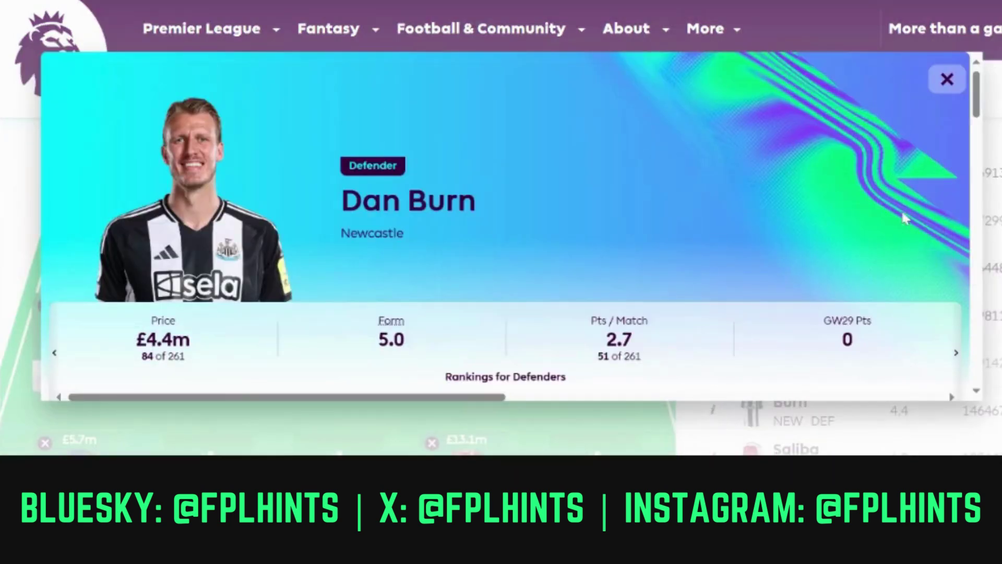
pyautogui.click(981, 137)
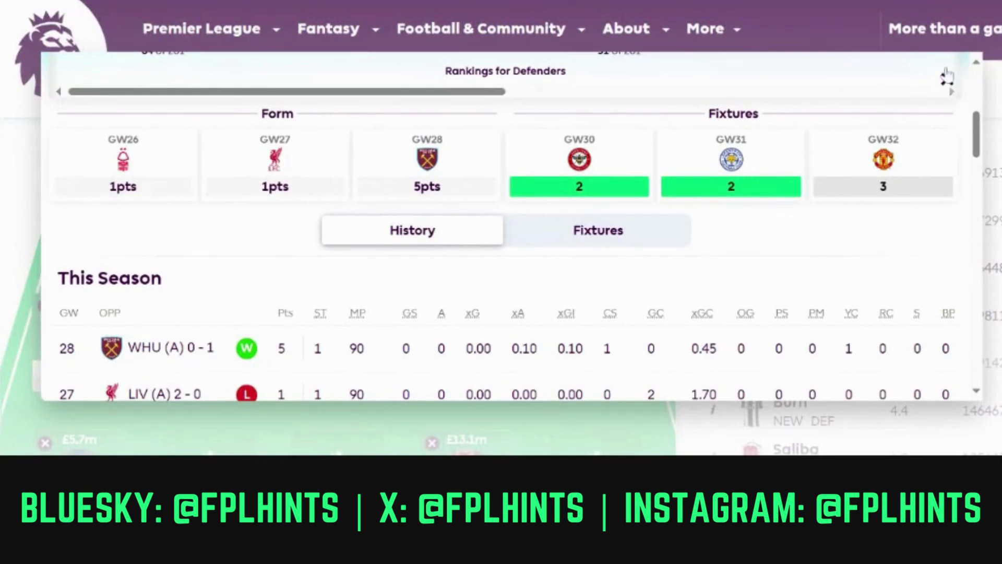
pyautogui.click(613, 230)
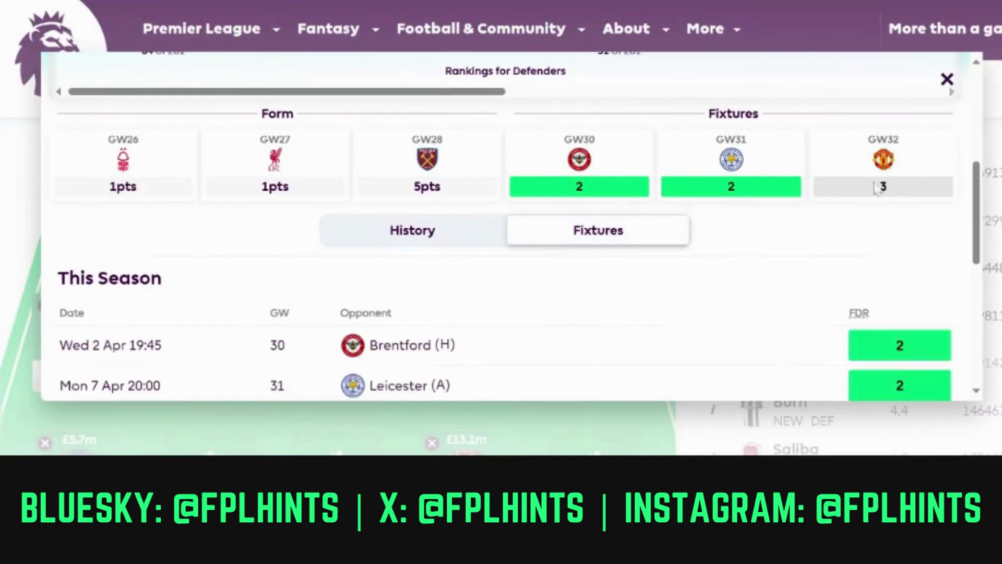
pyautogui.moveTo(976, 204); pyautogui.dragTo(974, 266)
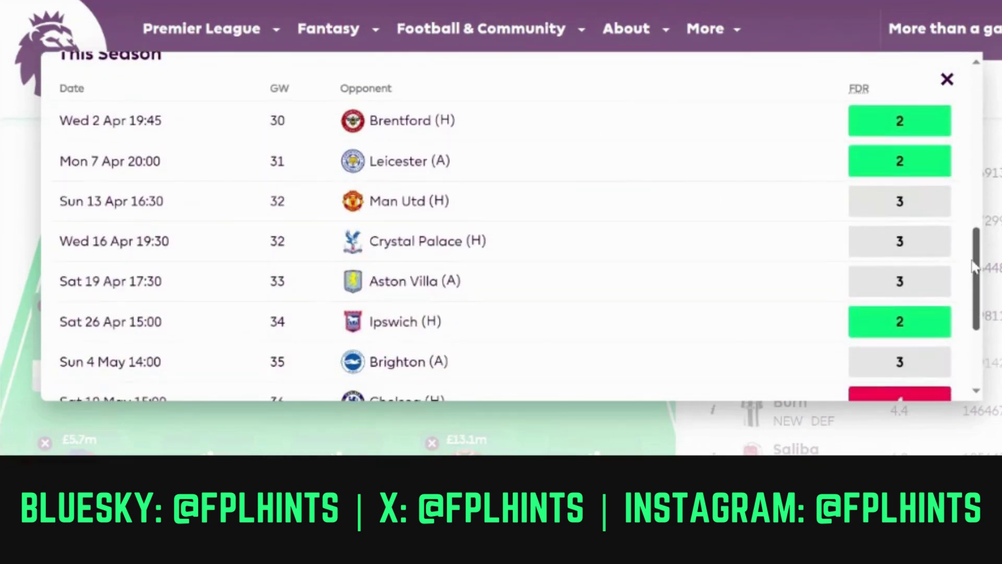
pyautogui.click(946, 79)
# Add Newcastle defender Burn to the squad and consult the schedule of blank and double gameweeks.
pyautogui.click(802, 414)
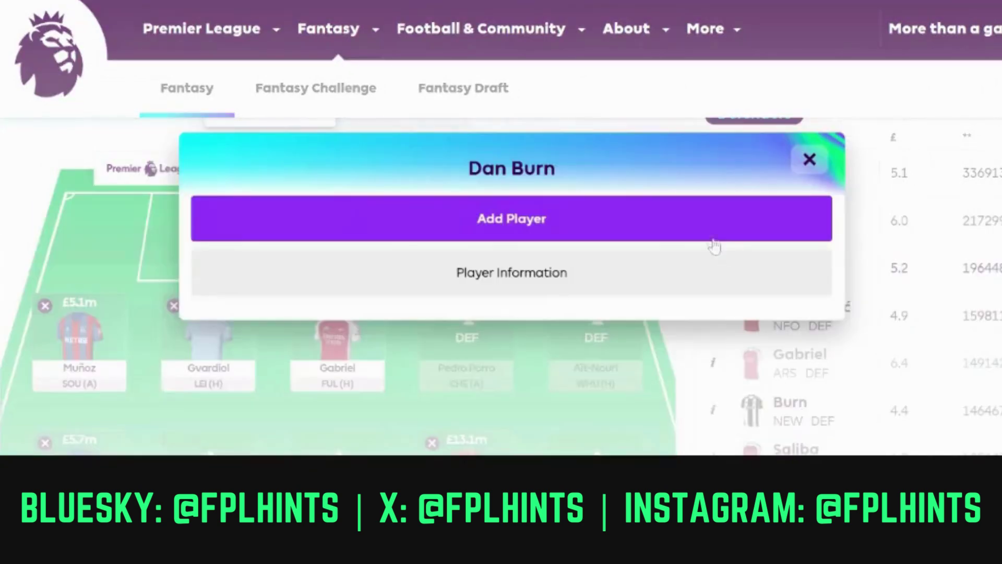
pyautogui.click(700, 219)
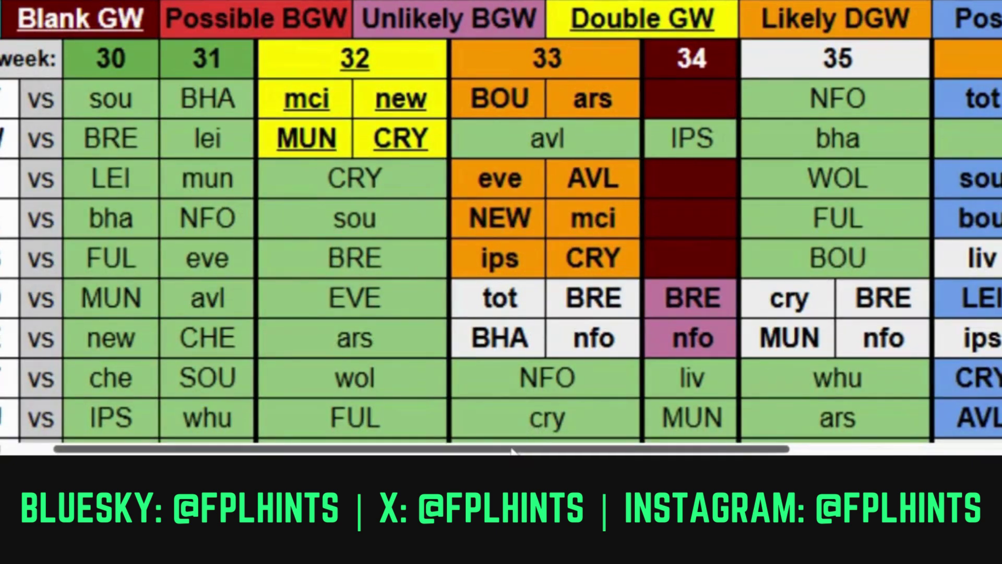
pyautogui.hscroll(-3, 501, 227)
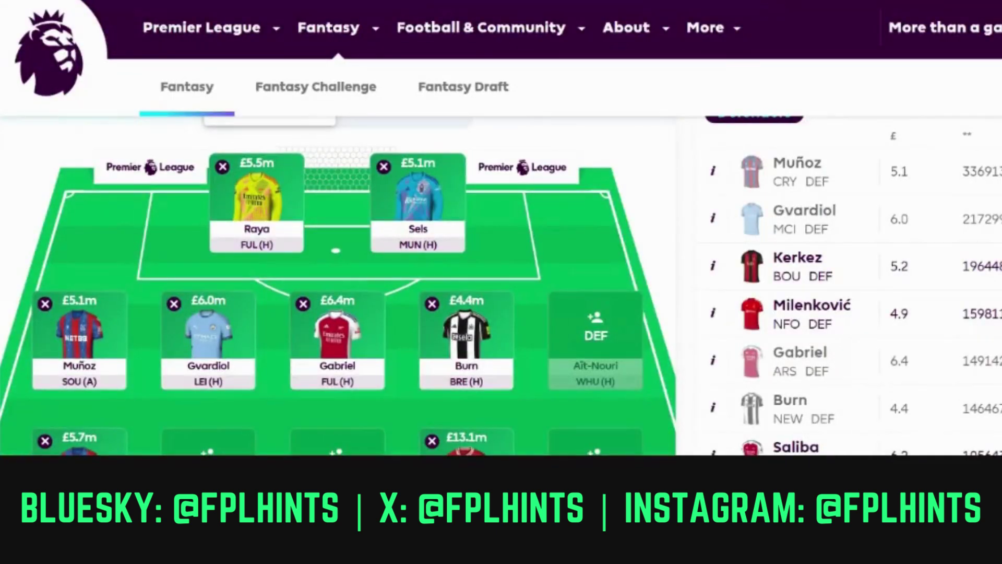
# Examine Nott'm Forest defender Milenković's price, form, match history and season totals, and close his player information.
pyautogui.scroll(-1, 501, 285)
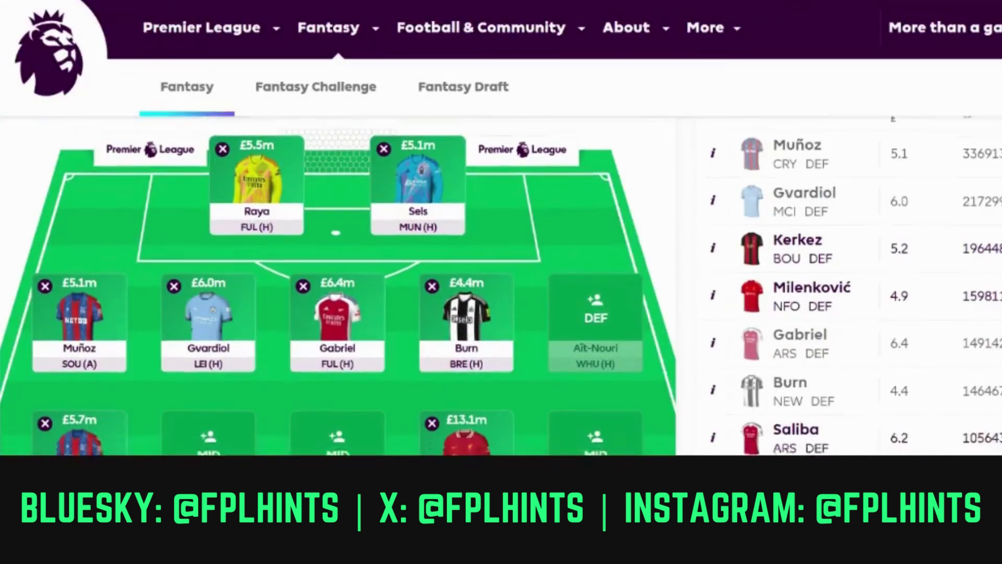
pyautogui.scroll(-2, 501, 285)
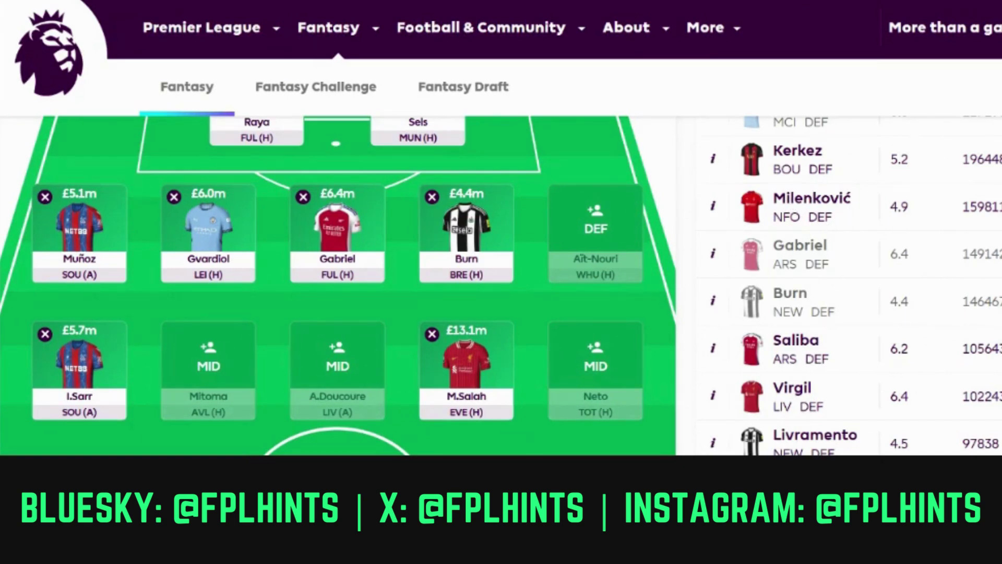
pyautogui.scroll(1, 723, 277)
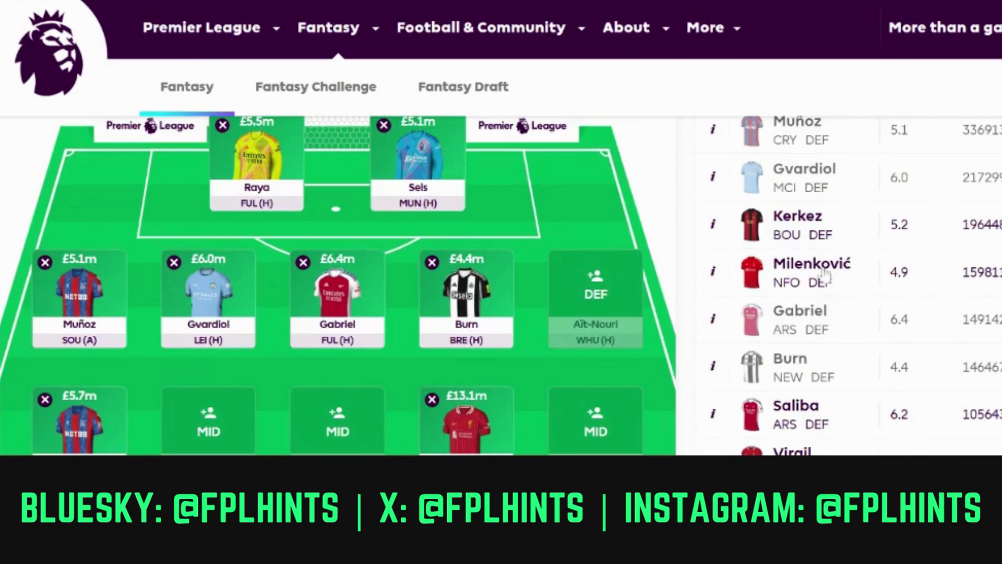
pyautogui.click(720, 272)
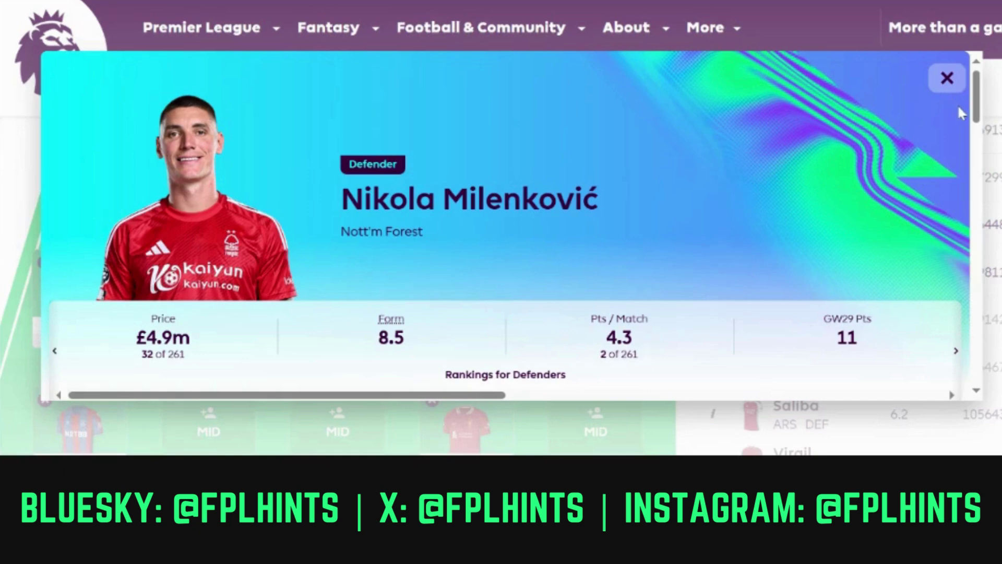
pyautogui.moveTo(975, 100); pyautogui.dragTo(963, 357)
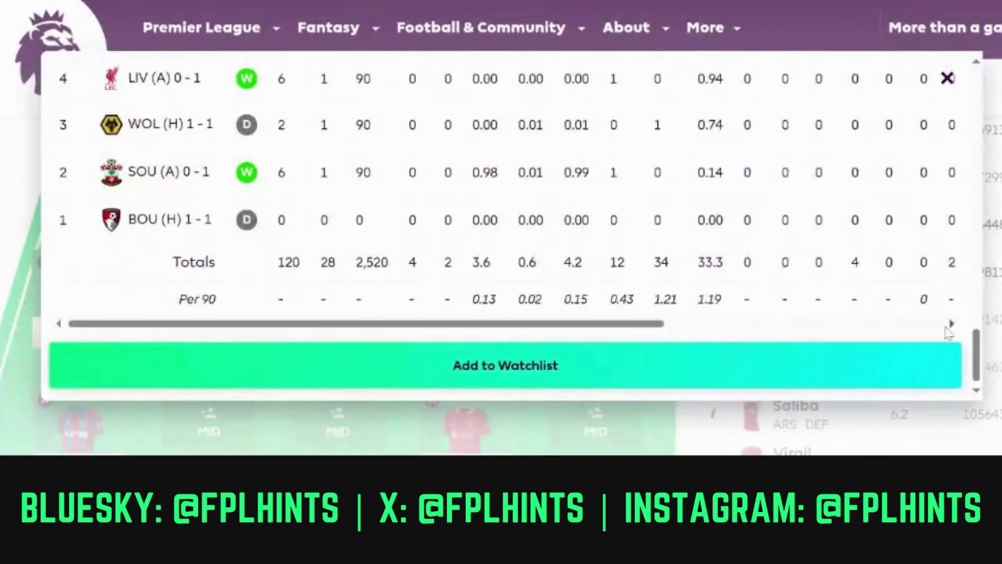
pyautogui.moveTo(976, 364); pyautogui.dragTo(954, 87)
pyautogui.click(954, 88)
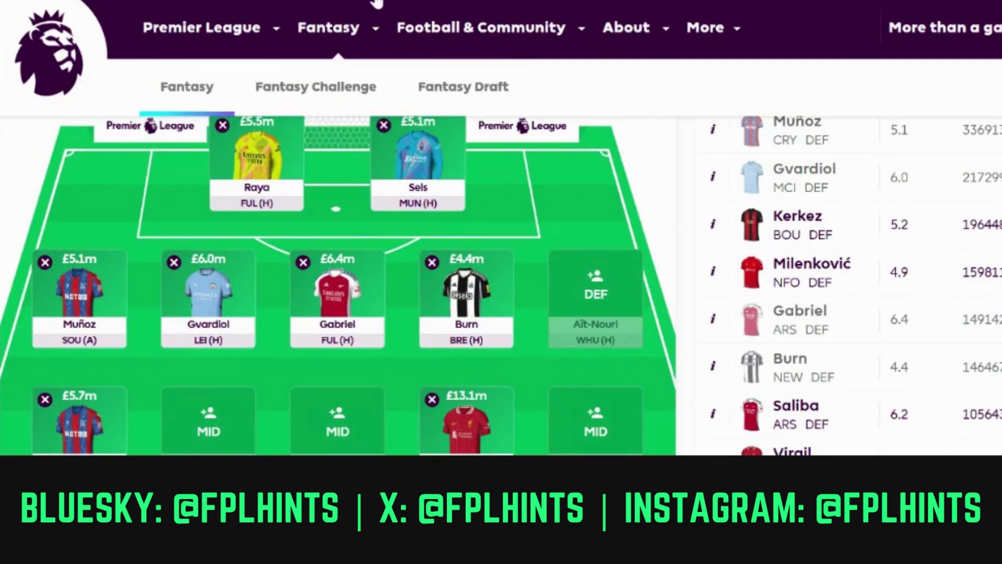
# Filter the player list to Nott'm Forest, sort it by Total points, and bring up the club's defenders.
pyautogui.scroll(3, 340, 287)
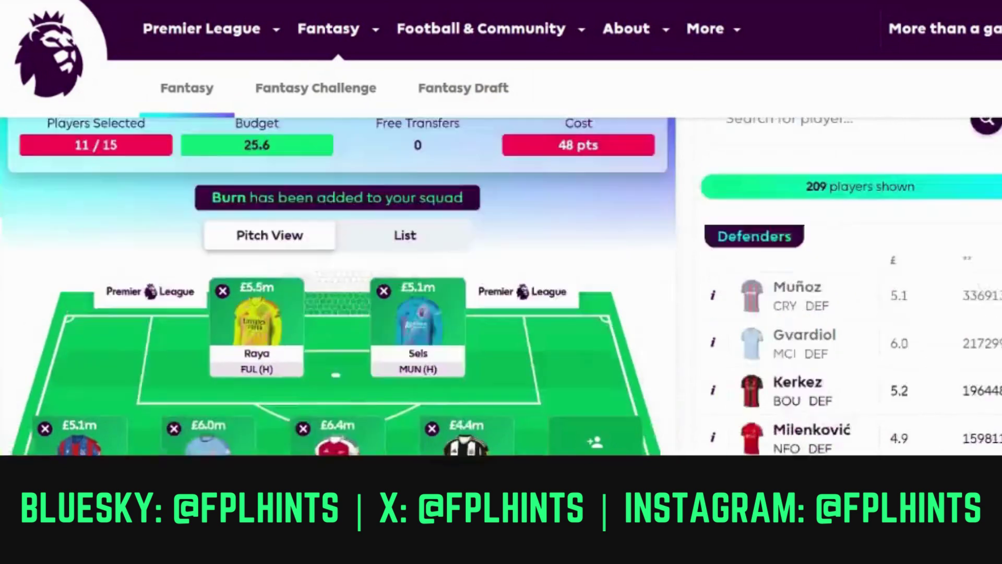
pyautogui.scroll(5, 501, 286)
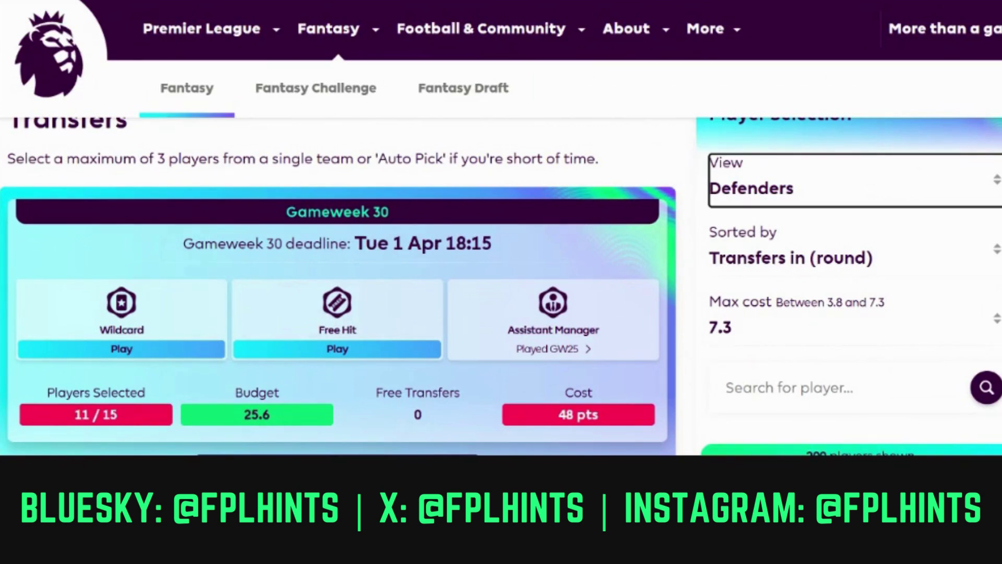
pyautogui.scroll(-8, 501, 287)
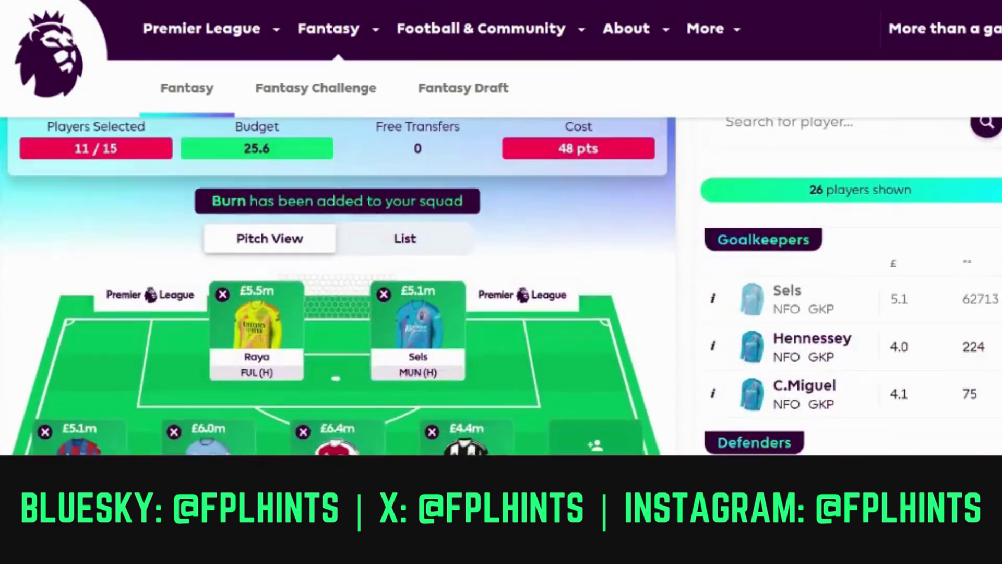
pyautogui.scroll(-1, 338, 286)
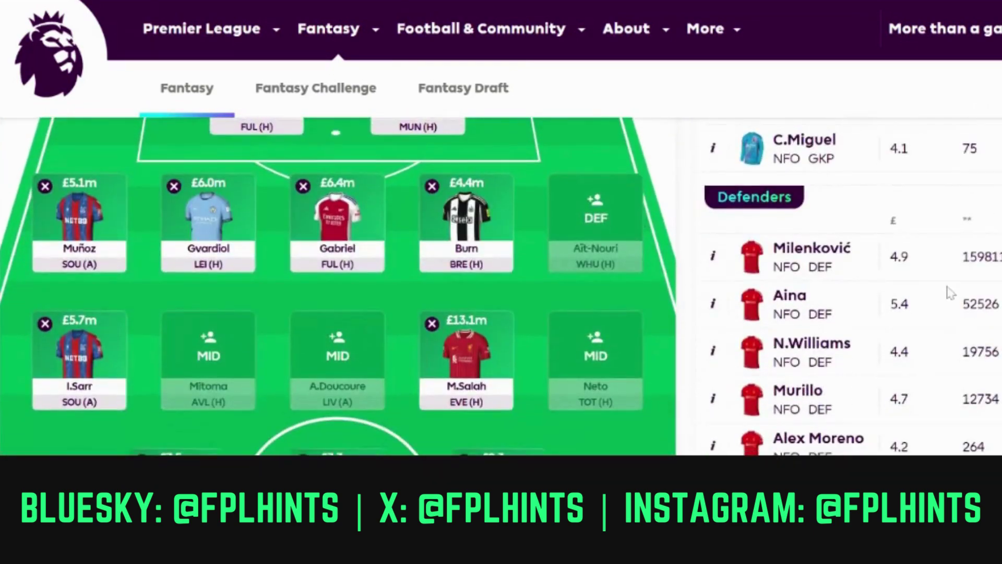
pyautogui.scroll(5, 338, 286)
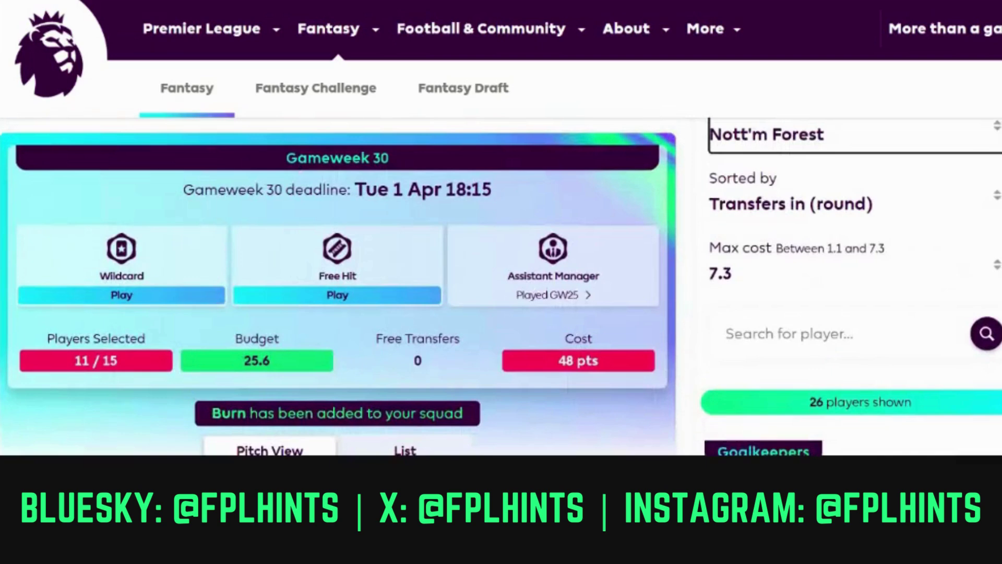
pyautogui.scroll(1, 338, 286)
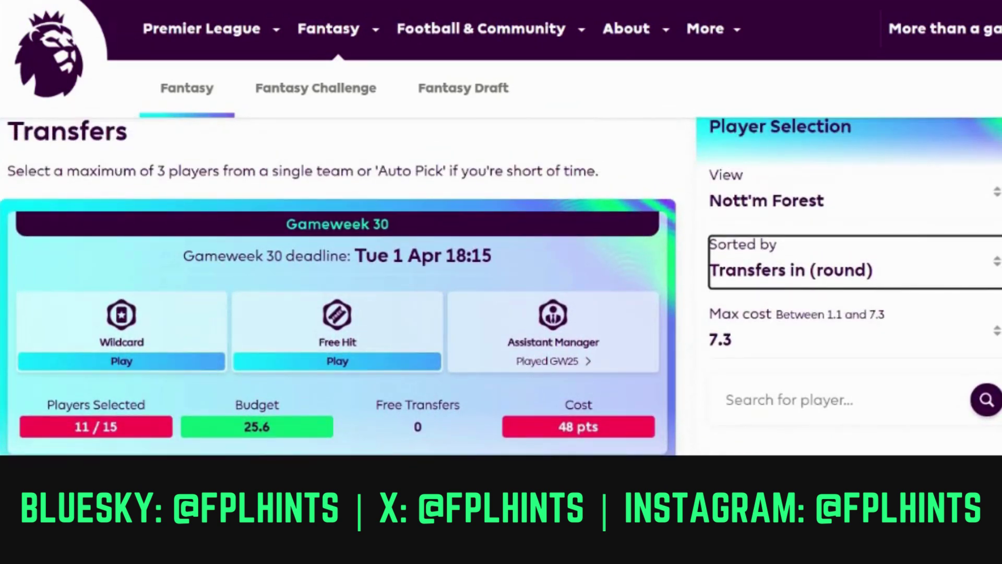
pyautogui.click(790, 250)
pyautogui.scroll(-6, 501, 287)
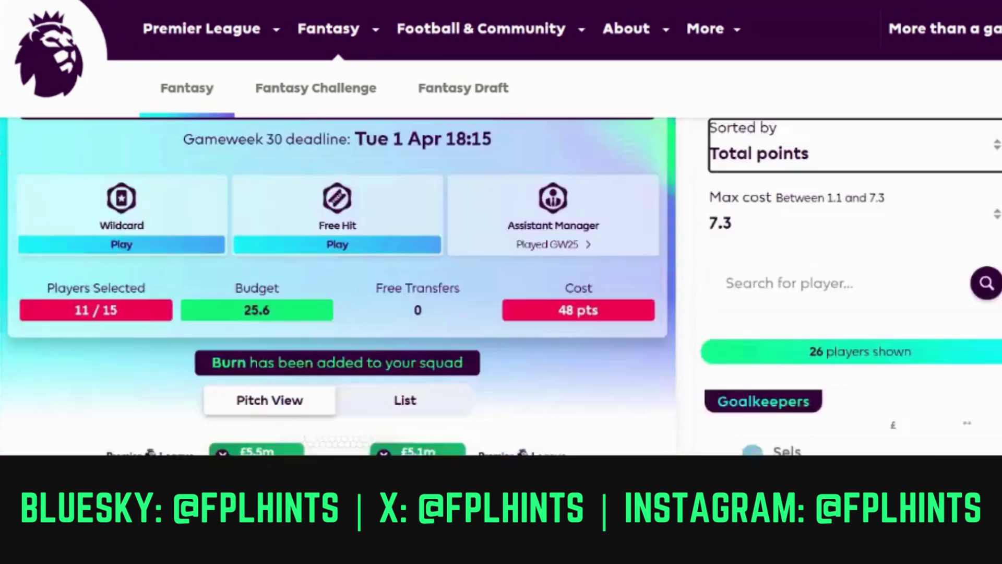
pyautogui.scroll(-4, 501, 286)
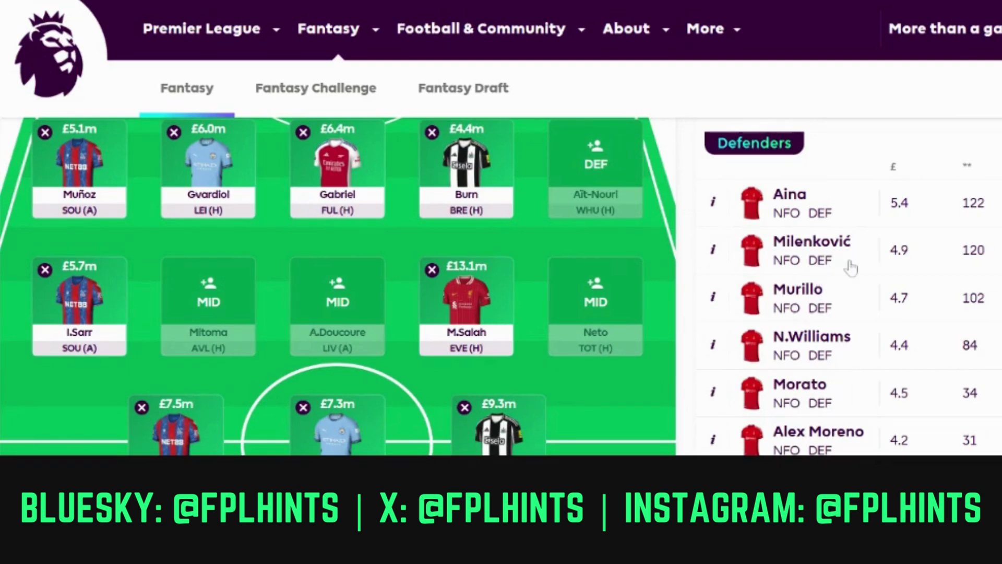
# Add Nott'm Forest defender Milenković to the squad and examine his upcoming fixtures in his player information.
pyautogui.click(808, 246)
pyautogui.click(745, 225)
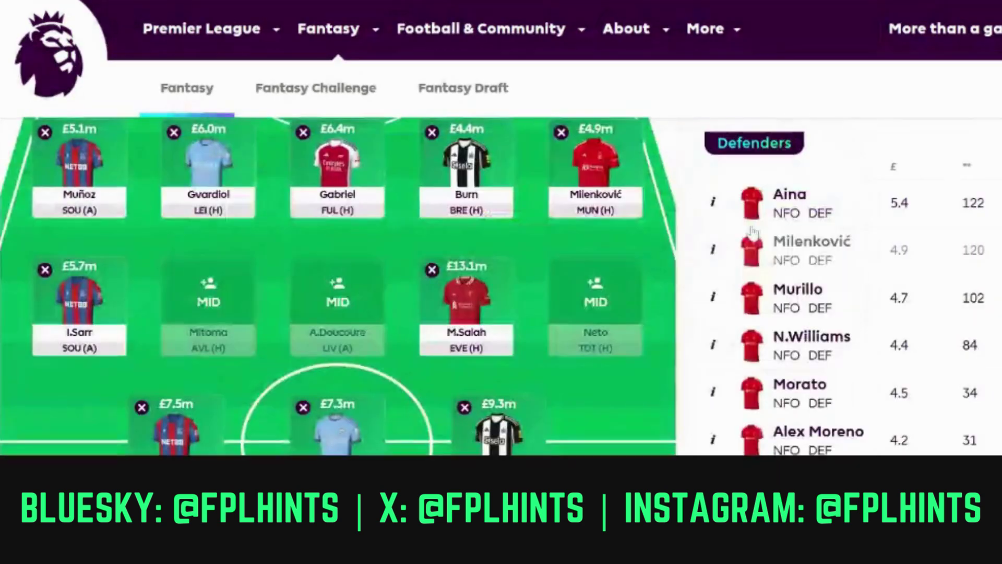
pyautogui.click(713, 250)
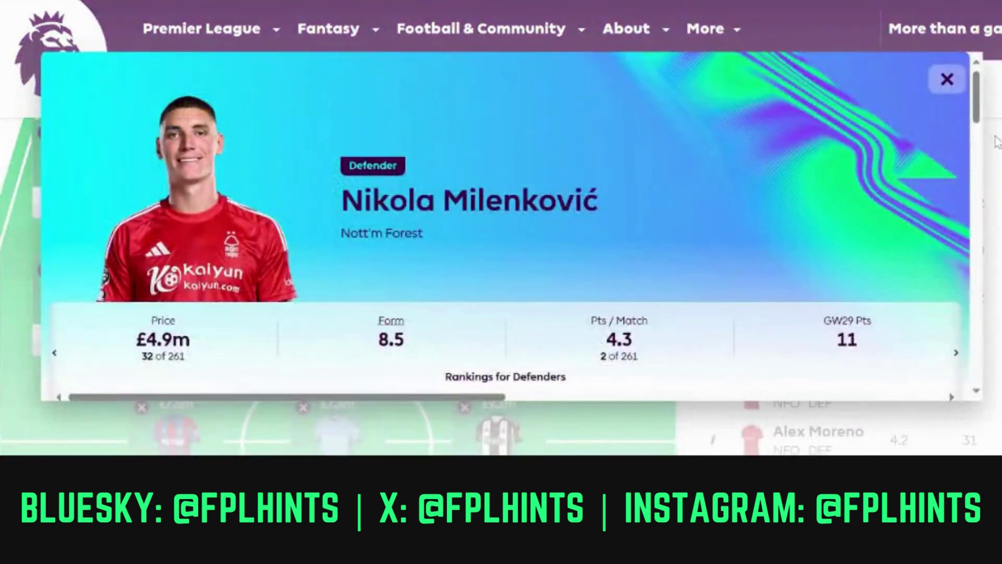
pyautogui.scroll(-5, 979, 154)
pyautogui.click(634, 230)
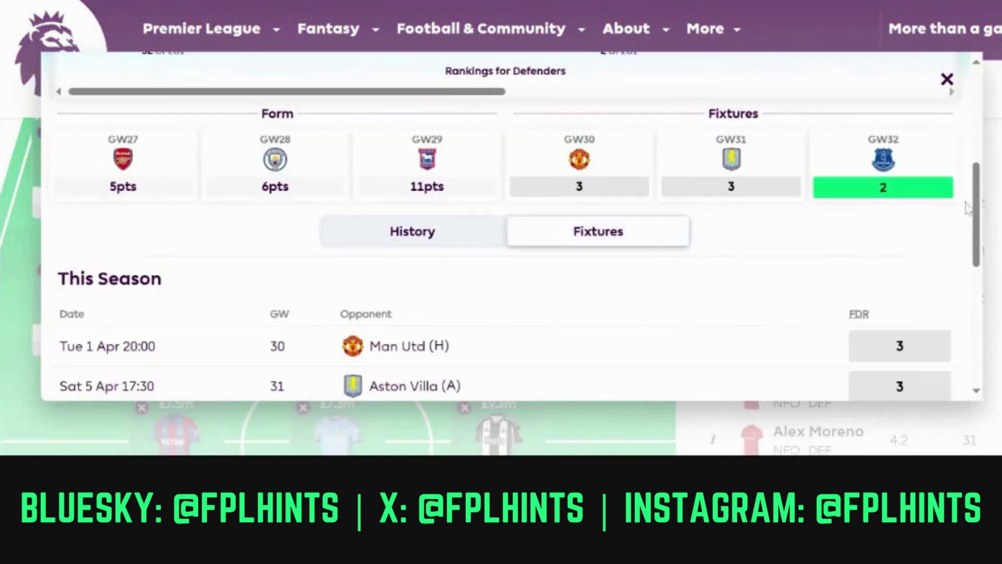
pyautogui.moveTo(981, 208); pyautogui.dragTo(981, 268)
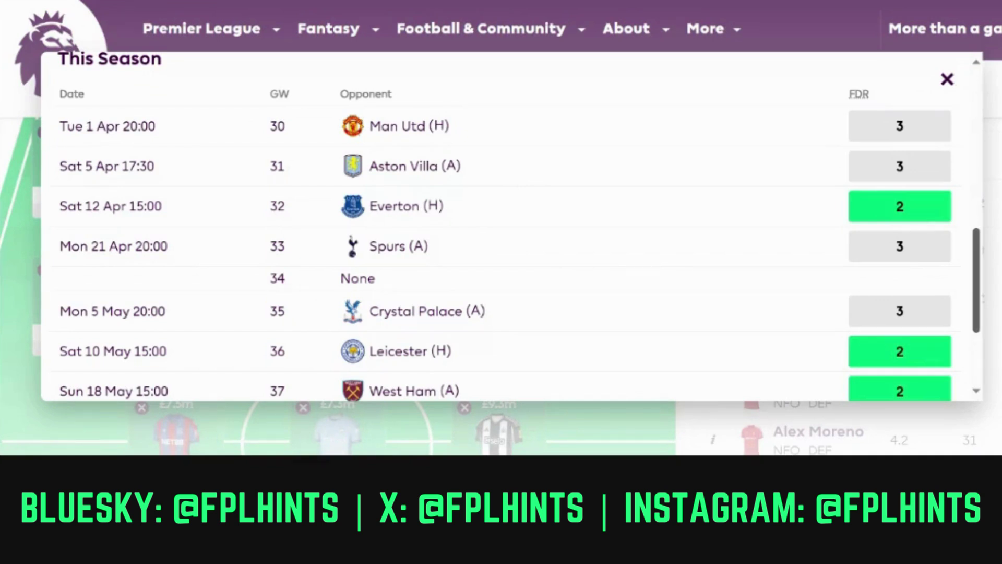
pyautogui.click(946, 79)
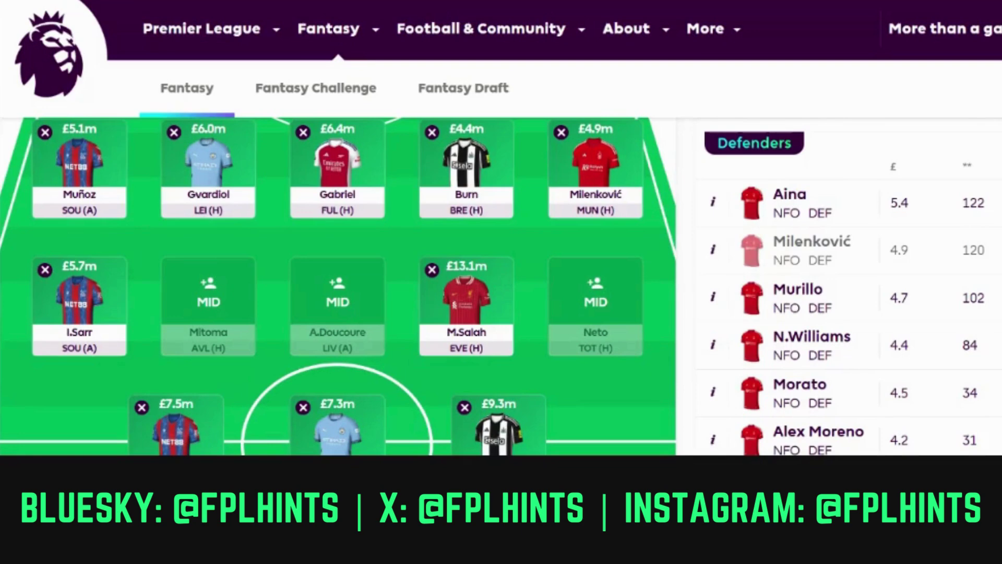
pyautogui.scroll(1, 492, 286)
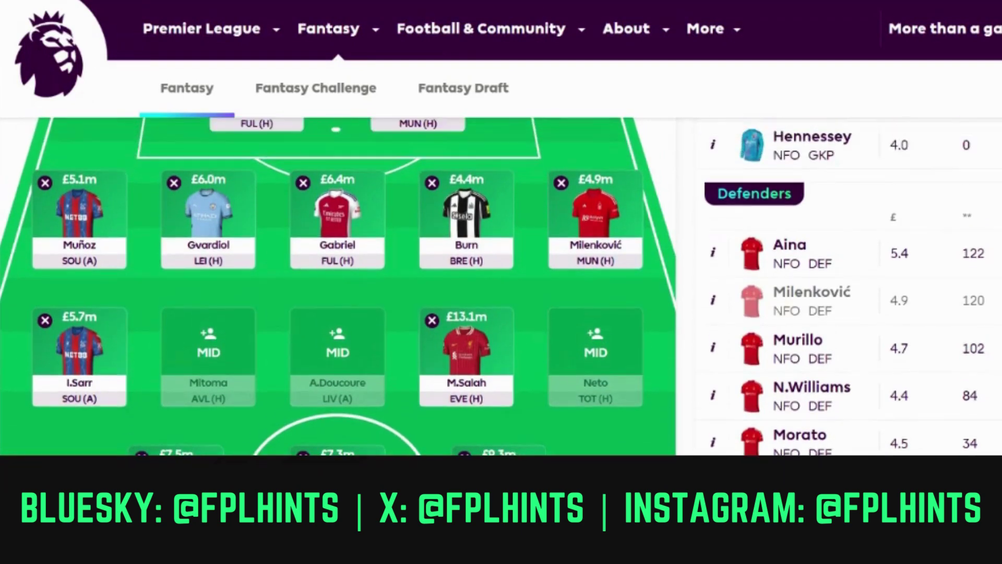
pyautogui.scroll(2, 493, 287)
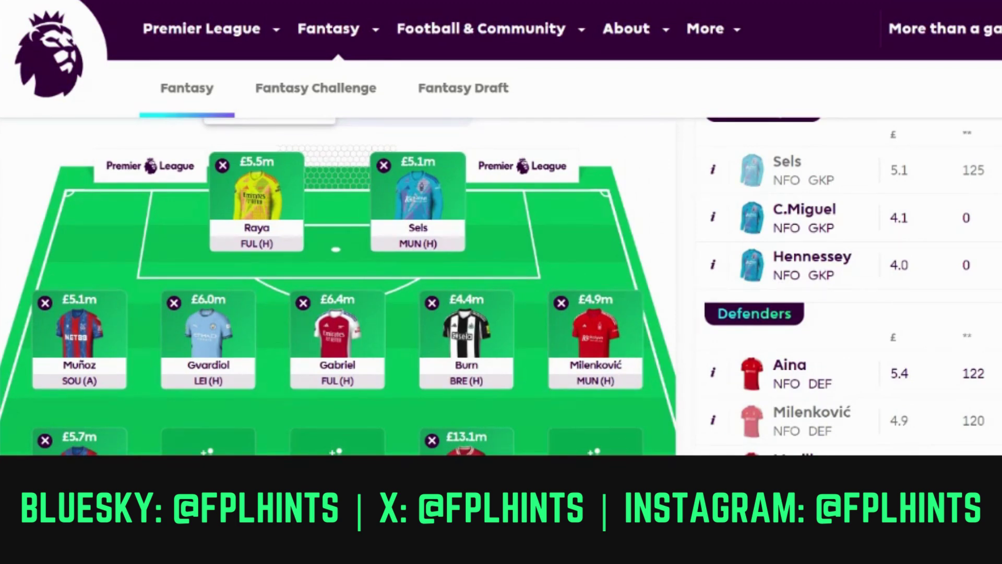
pyautogui.scroll(-3, 338, 286)
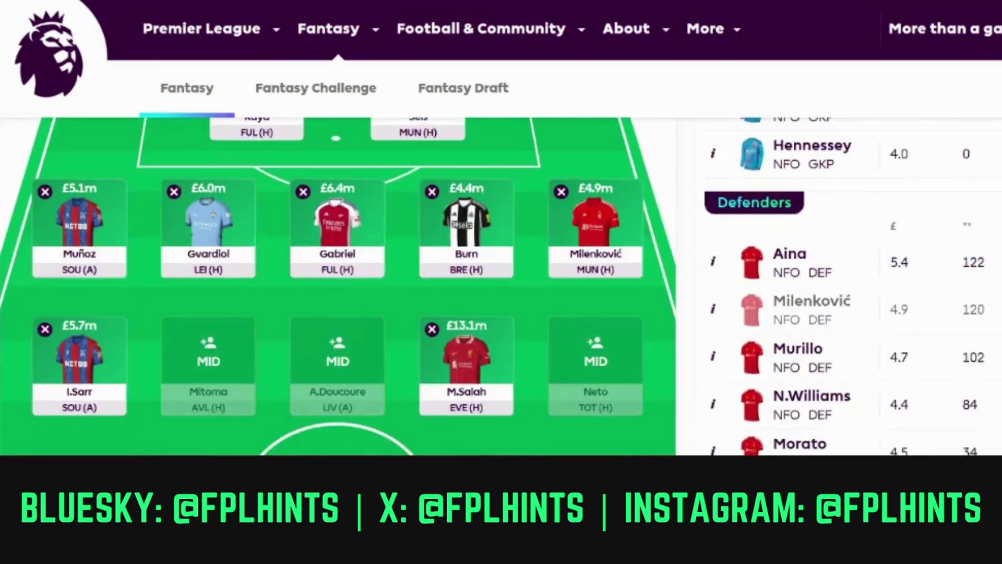
pyautogui.scroll(2, 338, 286)
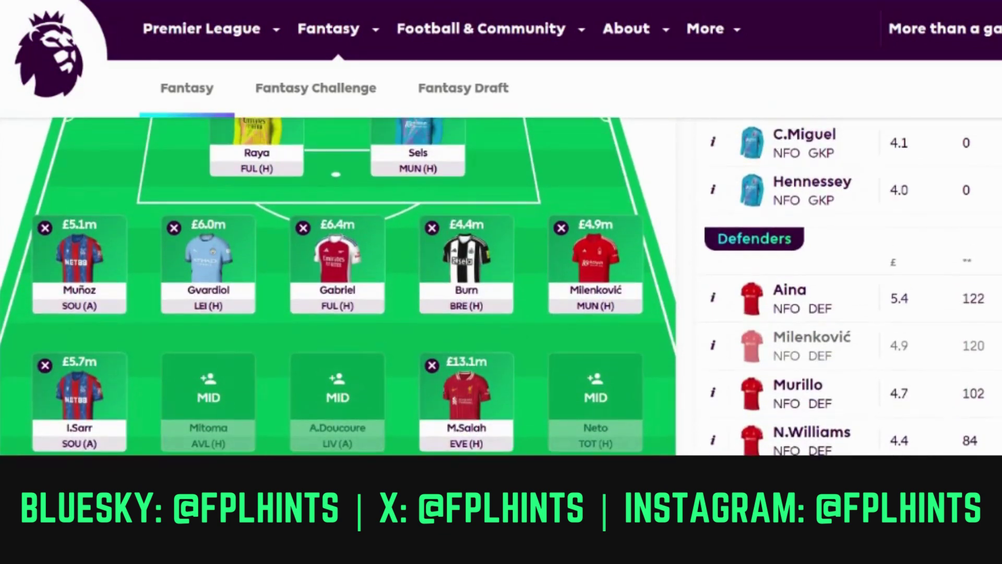
pyautogui.scroll(-1, 338, 286)
pyautogui.scroll(3, 338, 286)
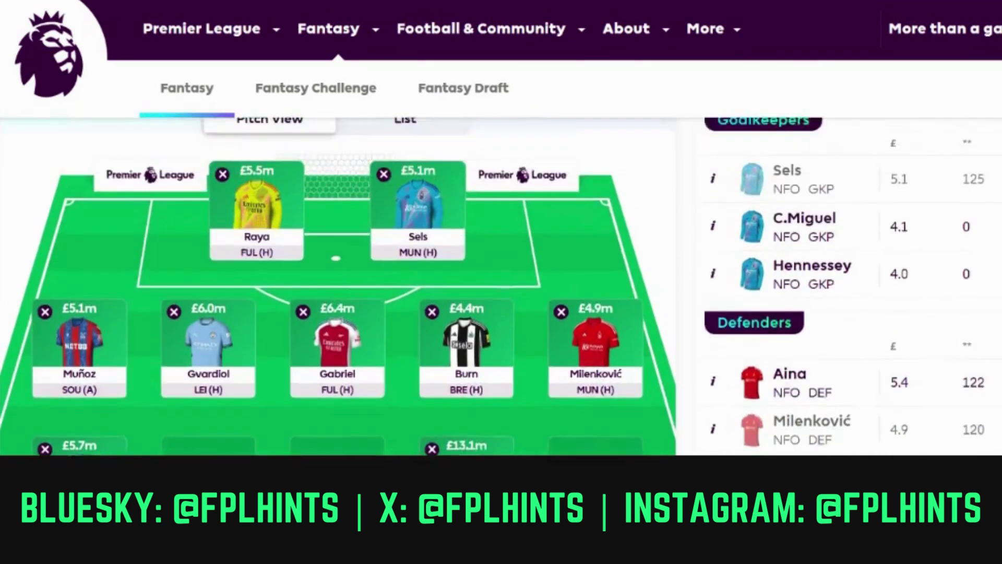
# Switch the player list from Nott'm Forest to Midfielders and bring up the ranked players.
pyautogui.scroll(5, 338, 286)
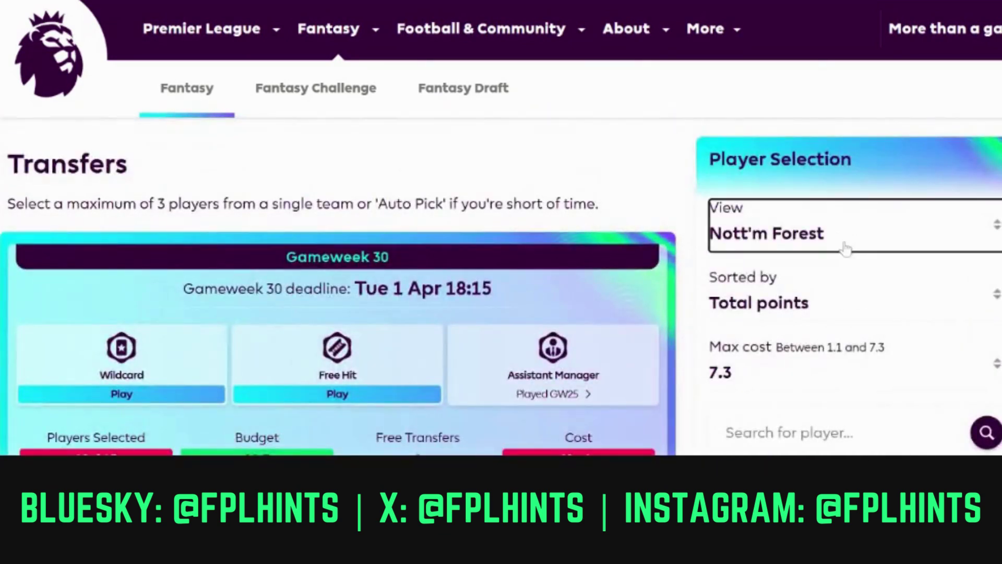
pyautogui.click(844, 207)
pyautogui.scroll(-5, 338, 286)
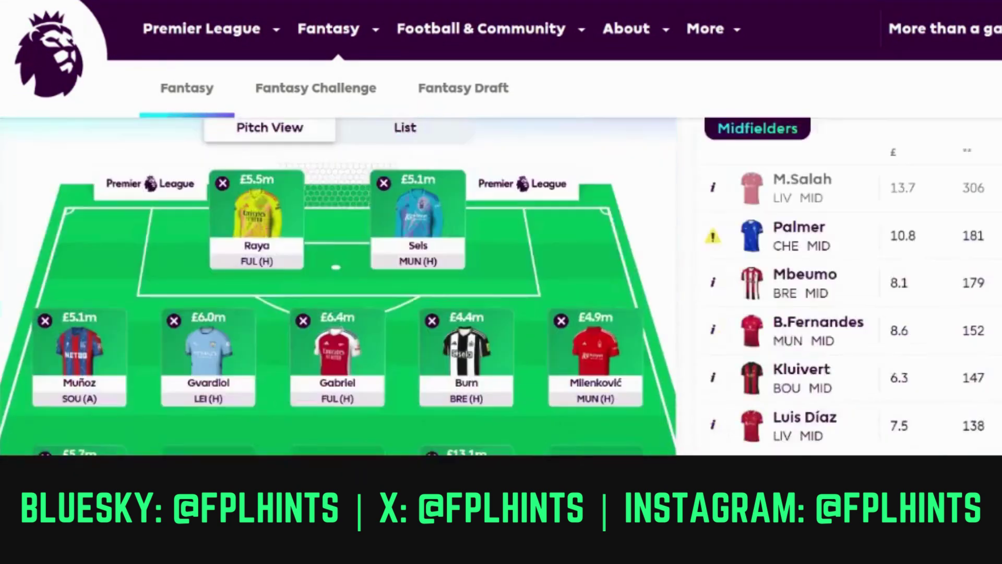
# Sort the midfielders by Transfers in (round) and bring up the ranked players.
pyautogui.scroll(-5, 338, 285)
pyautogui.scroll(7, 339, 286)
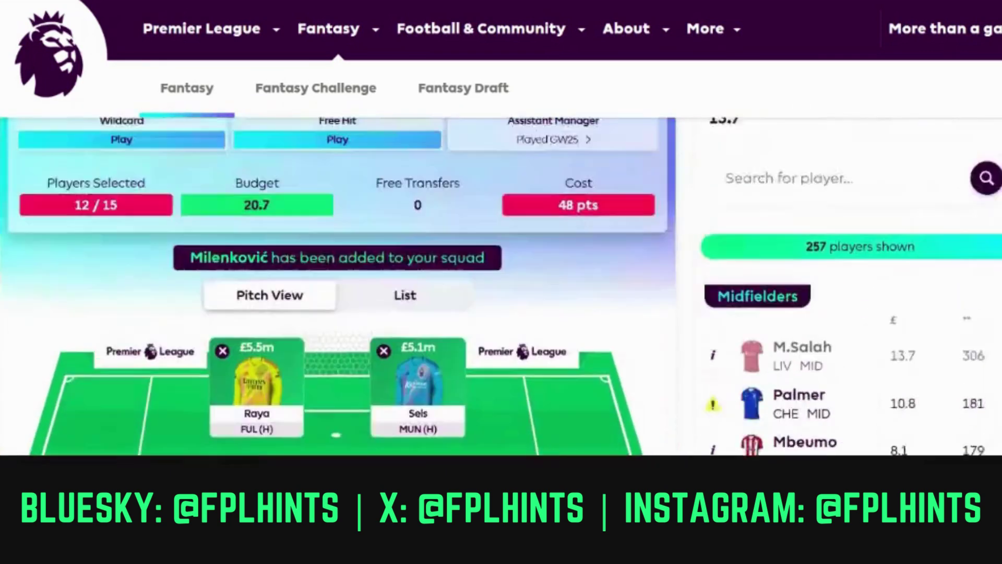
pyautogui.scroll(-4, 338, 286)
pyautogui.scroll(-1, 338, 286)
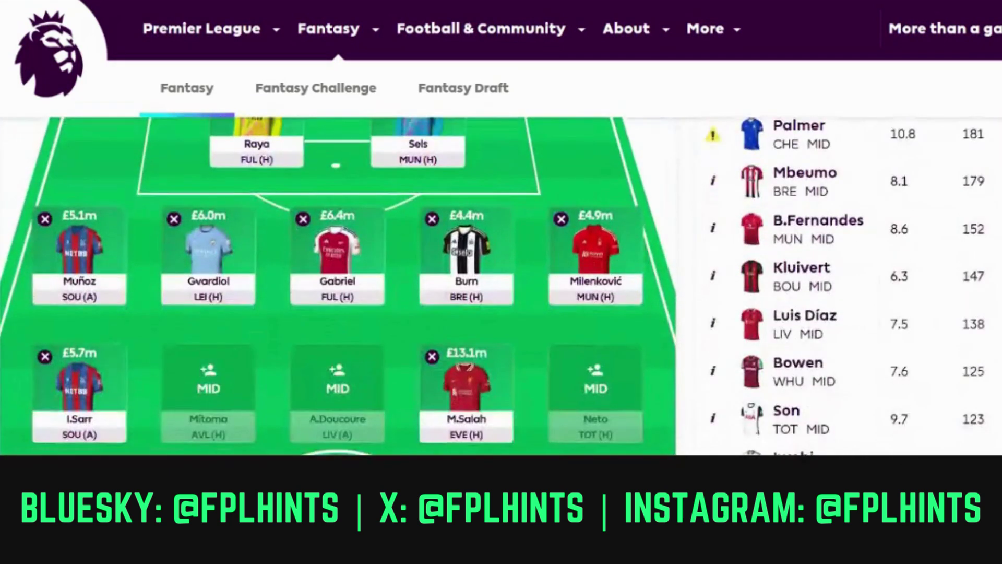
pyautogui.scroll(6, 338, 285)
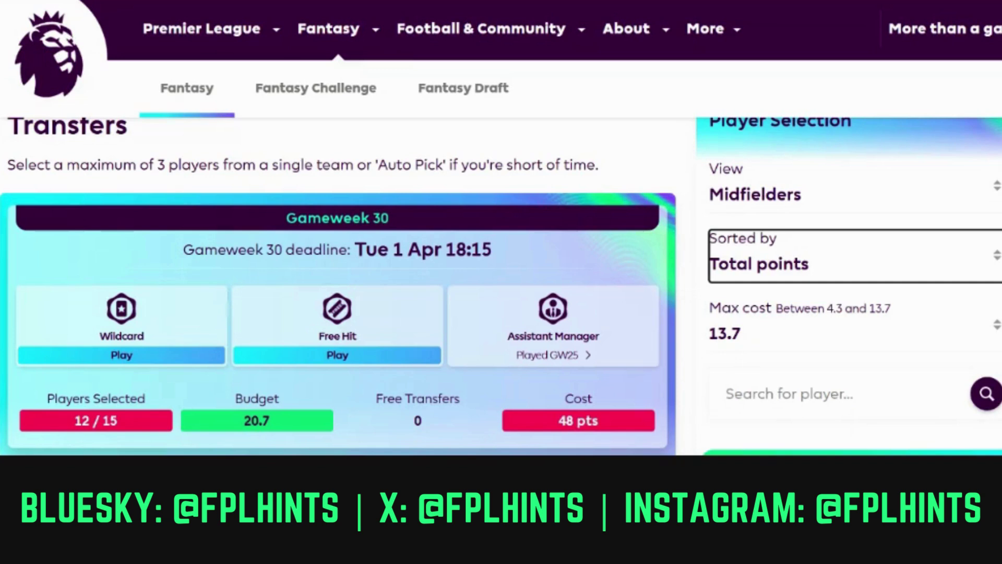
pyautogui.click(959, 231)
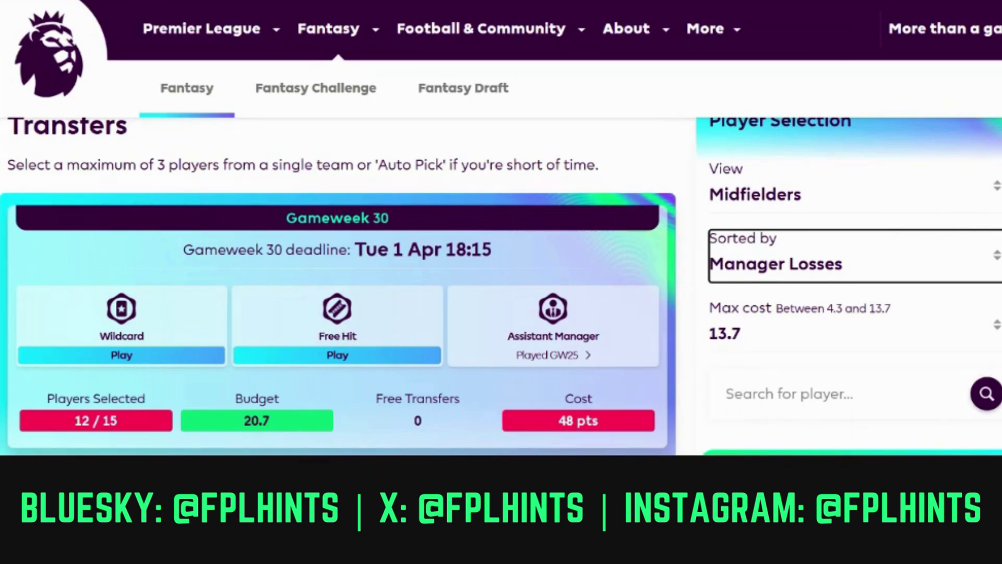
pyautogui.press('Down')
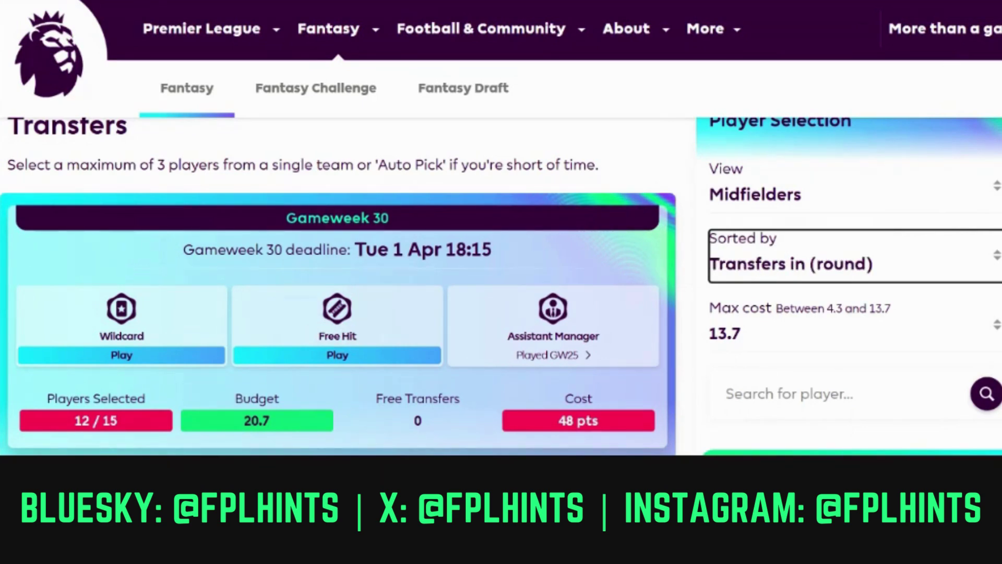
pyautogui.scroll(-6, 501, 287)
pyautogui.scroll(-2, 501, 287)
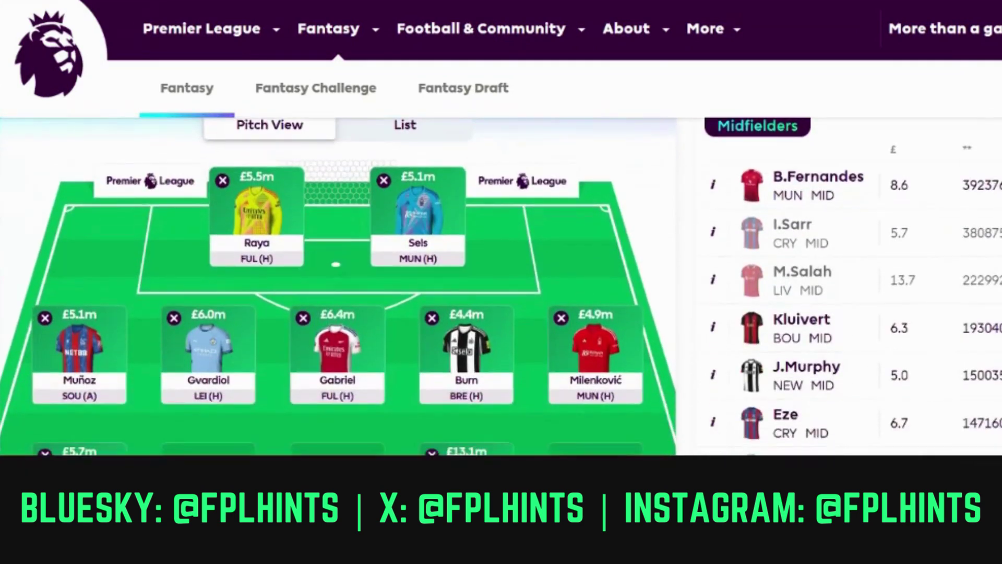
# Examine Man Utd midfielder B.Fernandes's price, form and upcoming fixtures, and close his player information.
pyautogui.click(712, 185)
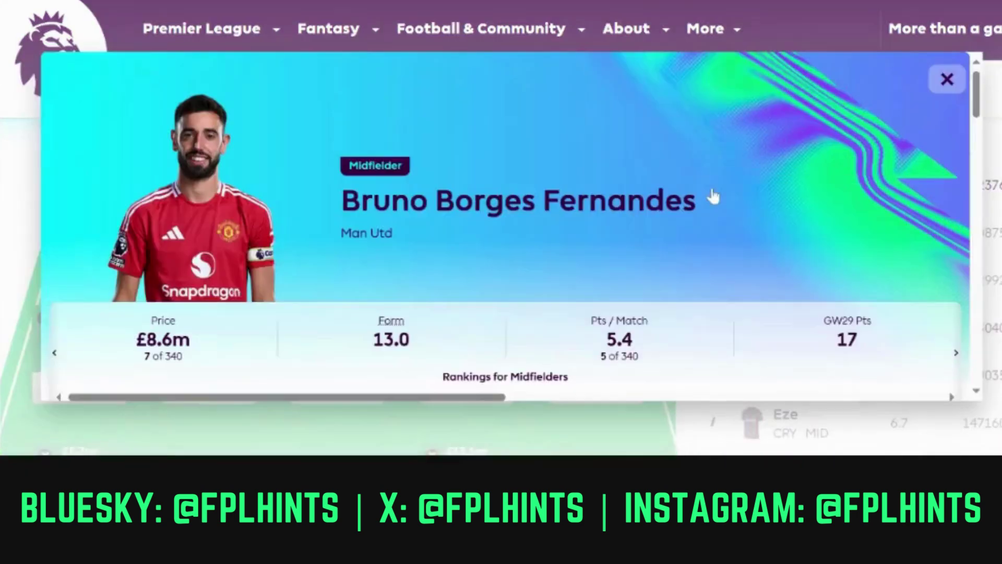
pyautogui.scroll(-5, 917, 262)
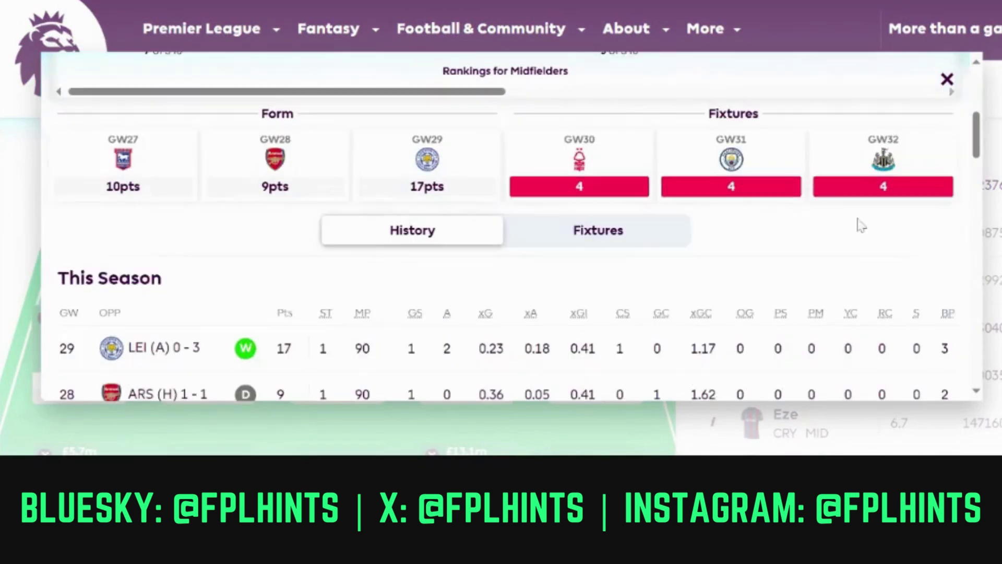
pyautogui.click(631, 239)
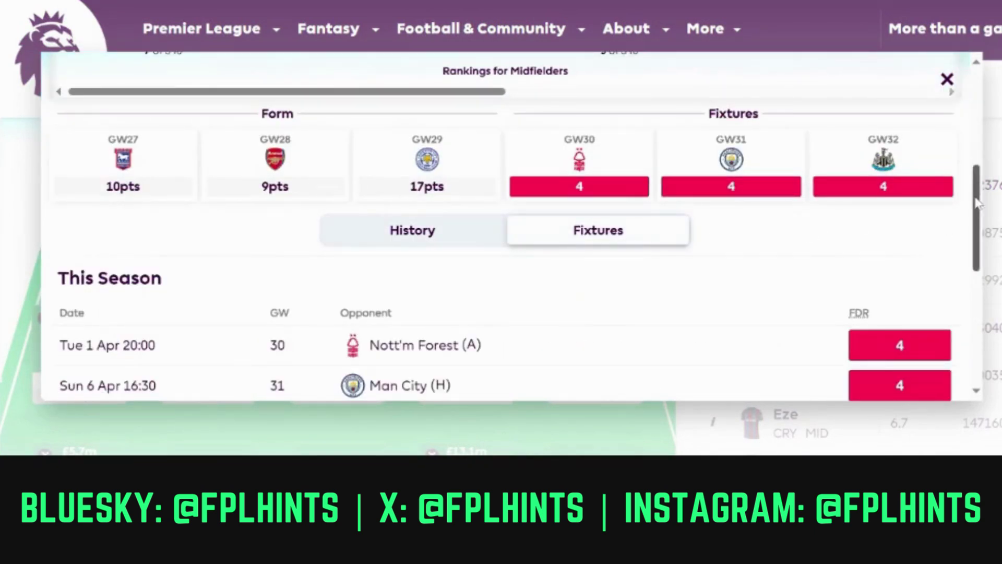
pyautogui.scroll(-2, 969, 233)
pyautogui.scroll(-1, 969, 233)
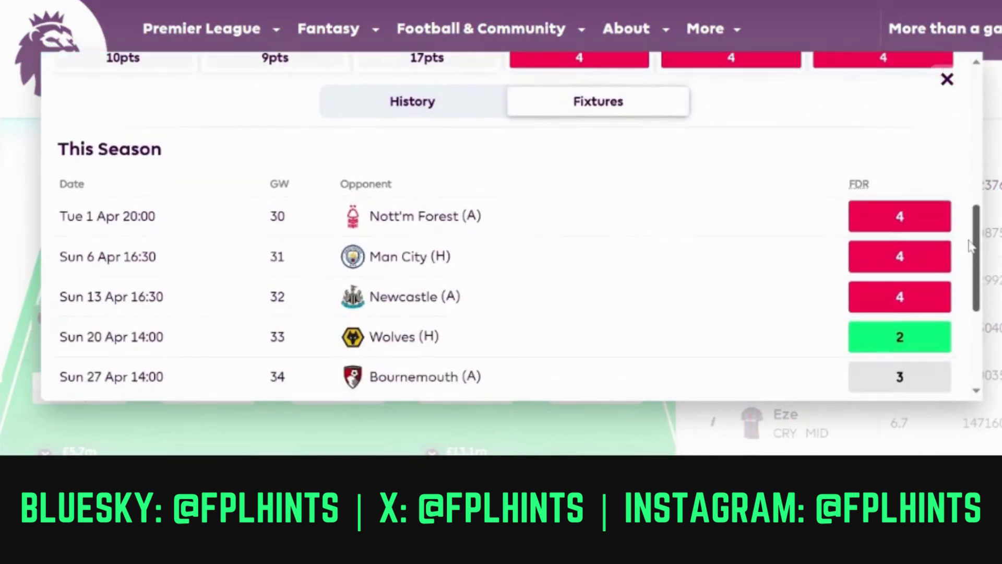
pyautogui.click(946, 80)
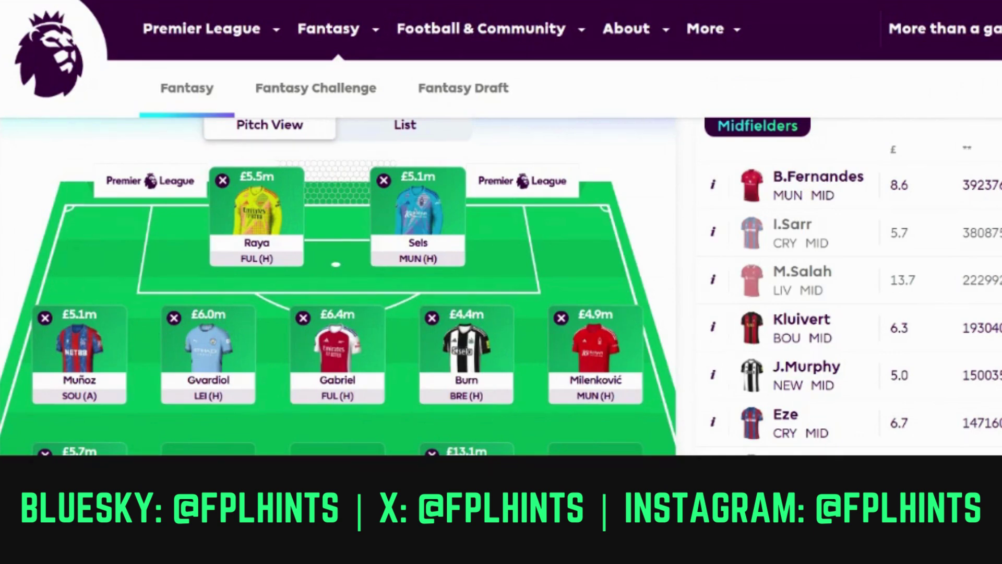
# Examine Arsenal midfielder Saka's price, recent form and next fixtures, and close his player information.
pyautogui.scroll(-1, 501, 286)
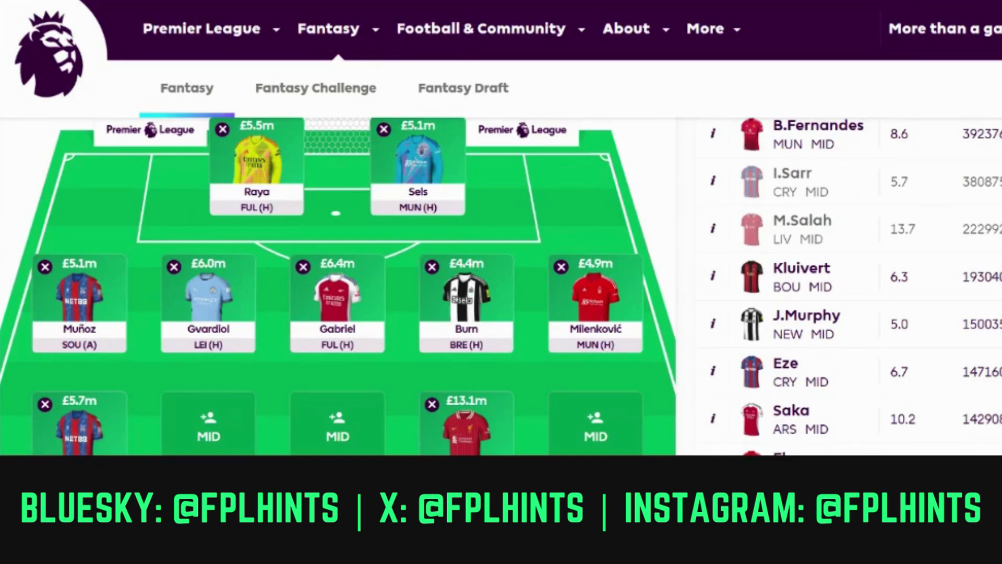
pyautogui.scroll(-1, 501, 285)
pyautogui.scroll(1, 501, 285)
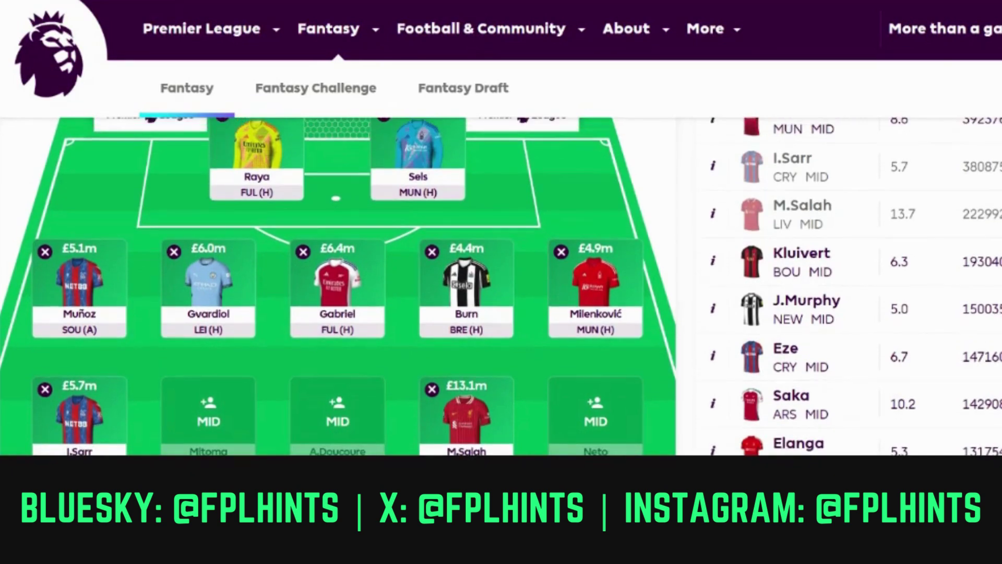
pyautogui.click(719, 411)
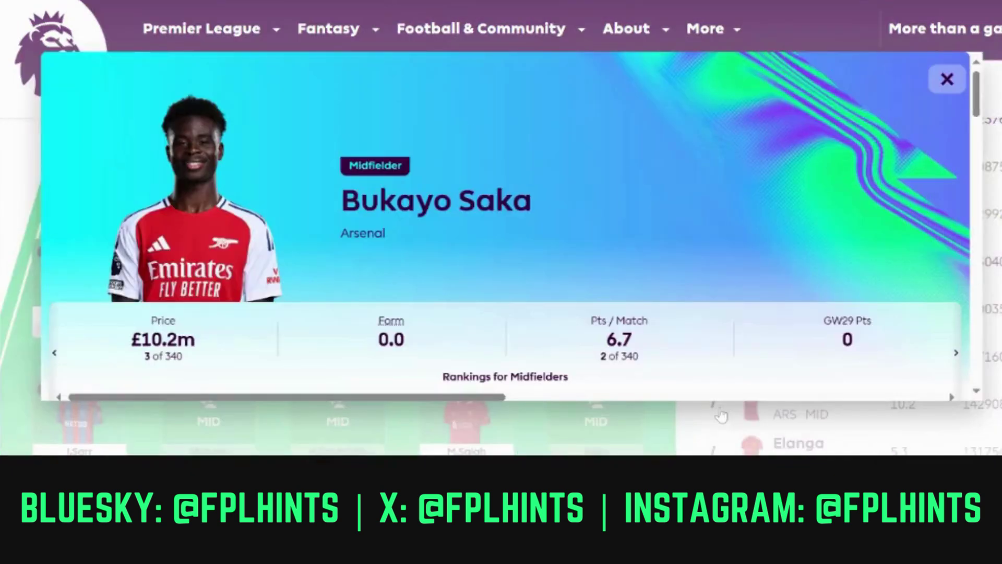
pyautogui.click(980, 140)
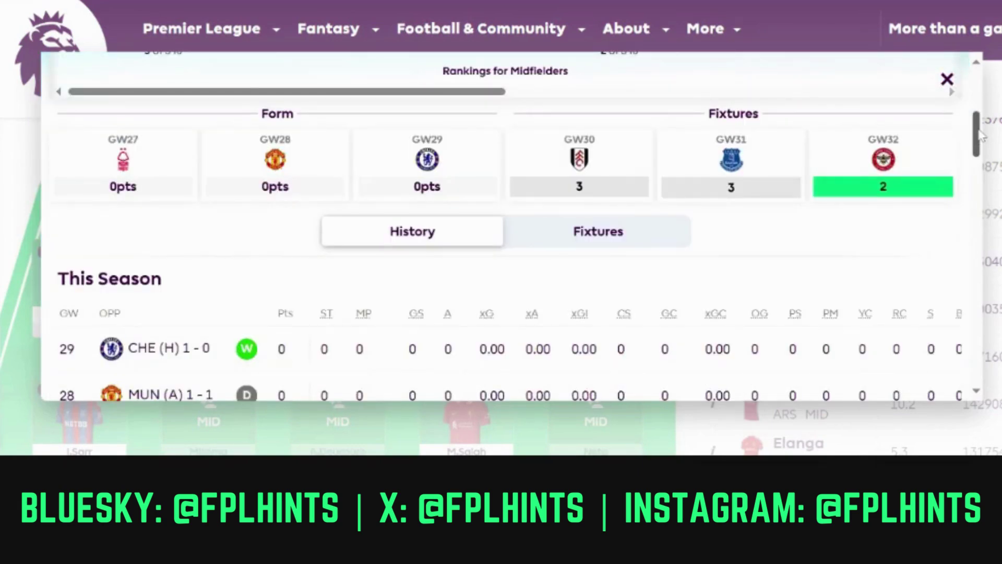
pyautogui.moveTo(980, 135); pyautogui.dragTo(973, 94)
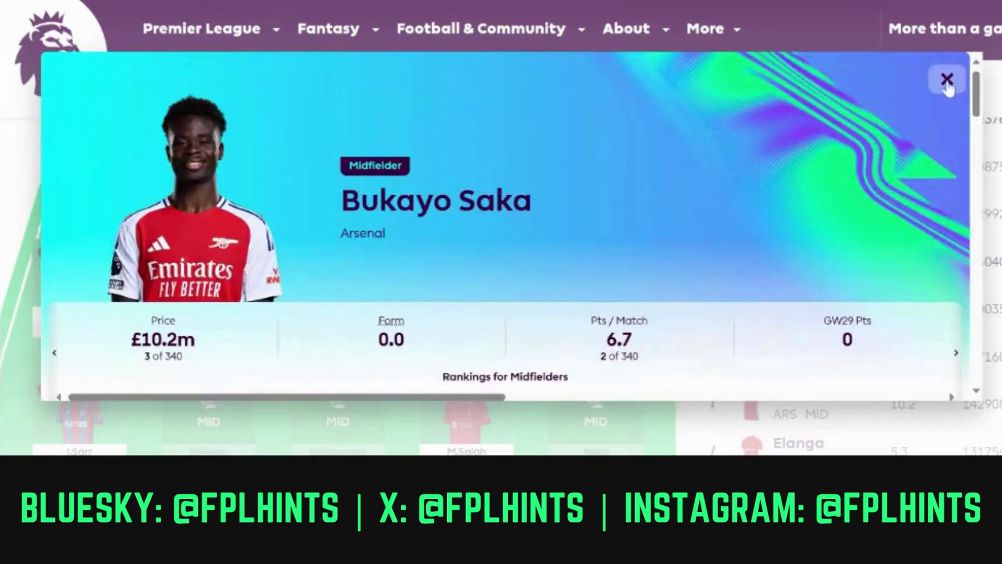
pyautogui.click(947, 82)
# Add Arsenal midfielder Saka to the squad and check the midfield on the pitch.
pyautogui.click(802, 402)
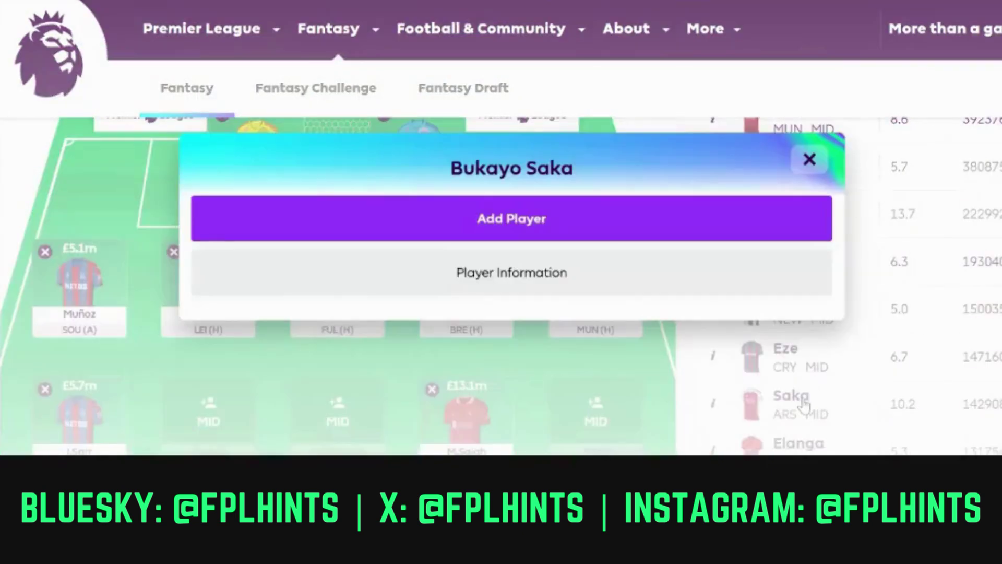
pyautogui.click(650, 225)
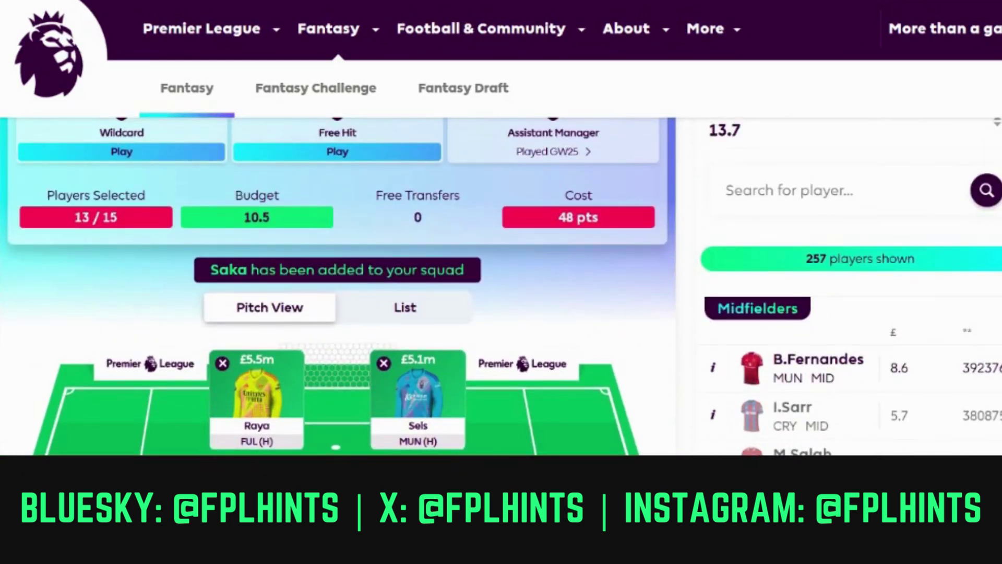
pyautogui.scroll(-7, 501, 286)
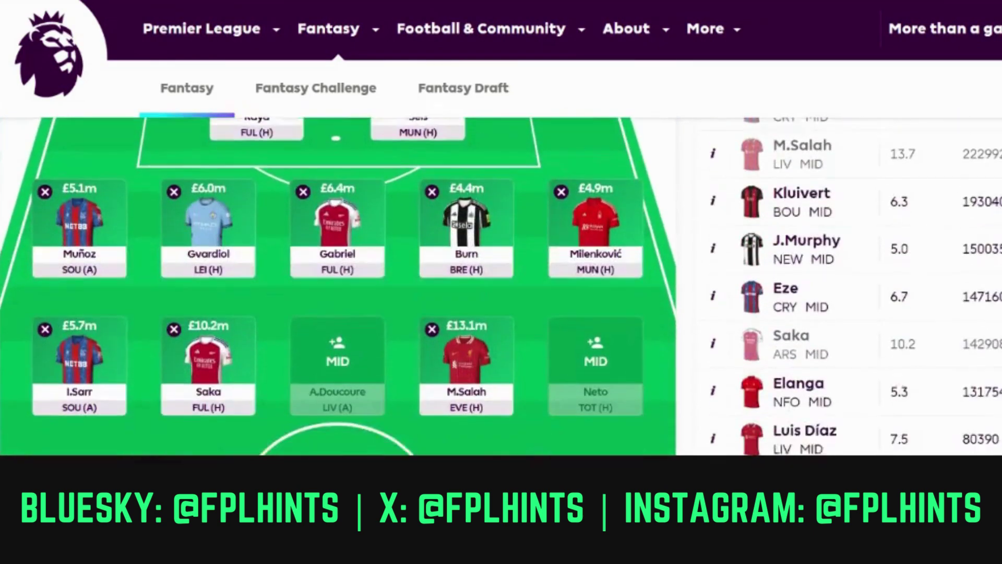
# Limit the midfielder list to a maximum cost of 6.2 and bring up the ranked players.
pyautogui.scroll(-1, 501, 286)
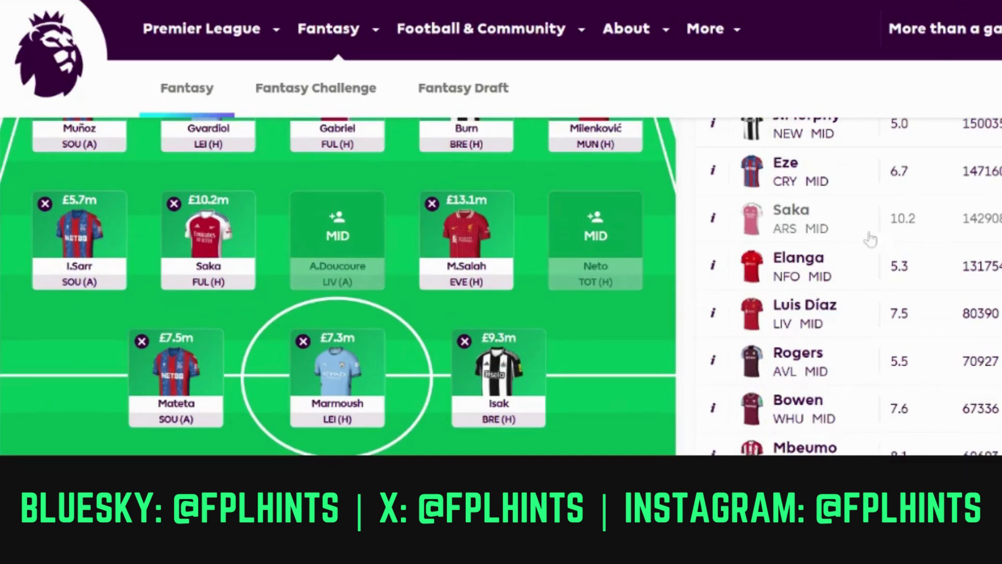
pyautogui.scroll(-1, 501, 286)
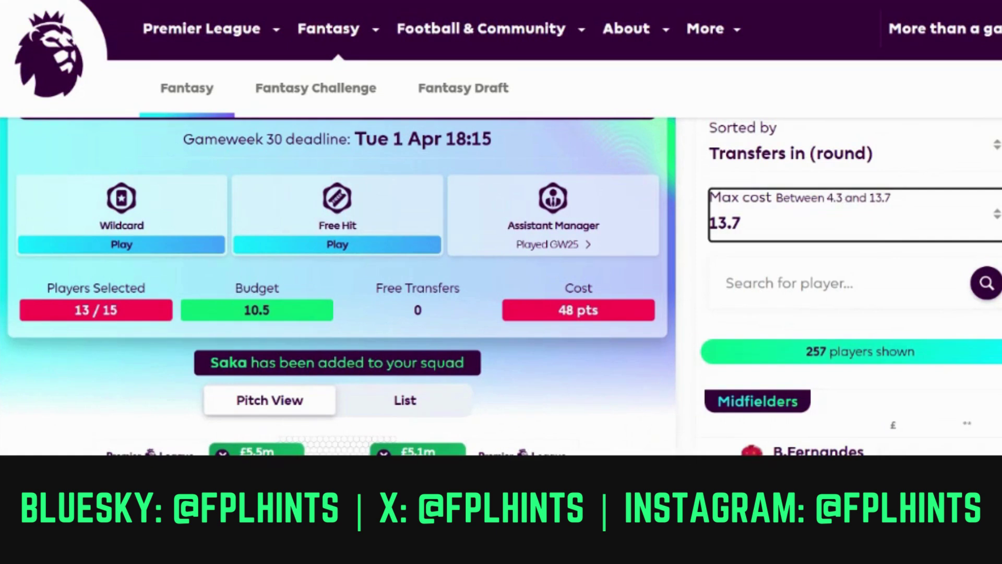
pyautogui.click(835, 500)
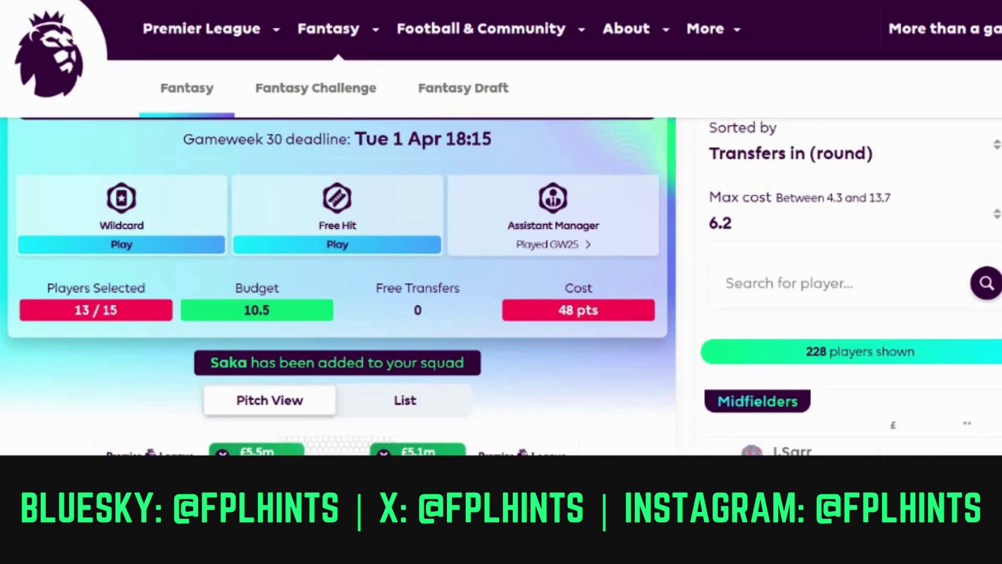
pyautogui.scroll(-5, 501, 286)
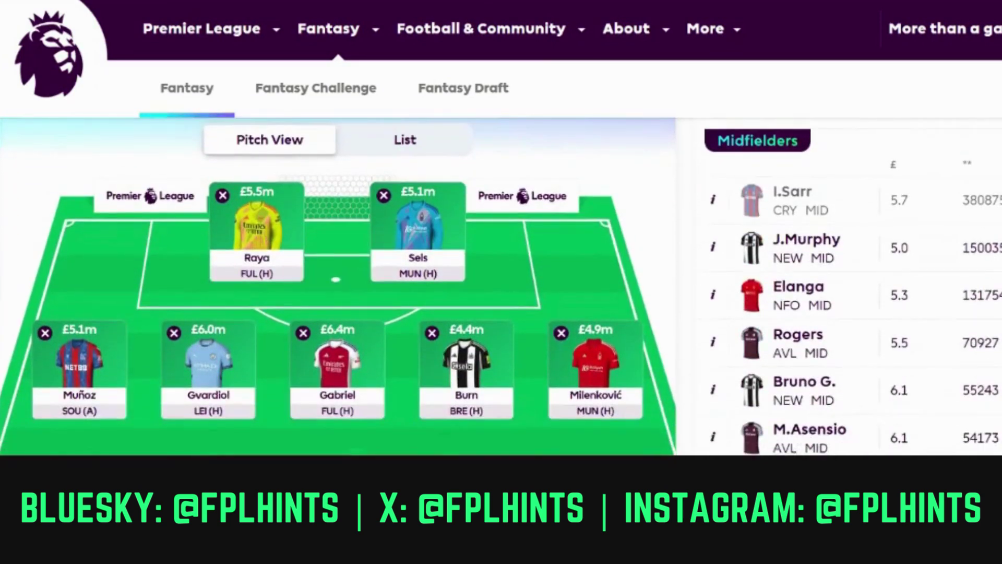
pyautogui.scroll(-1, 501, 286)
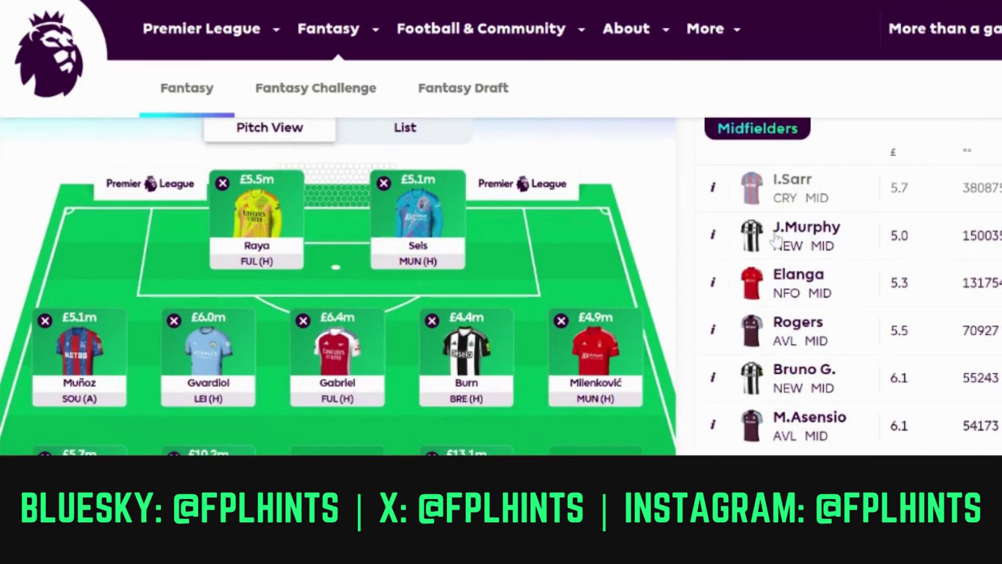
# Examine Newcastle midfielder J.Murphy's form, fixtures, season totals and previous seasons, and close his player information.
pyautogui.click(713, 235)
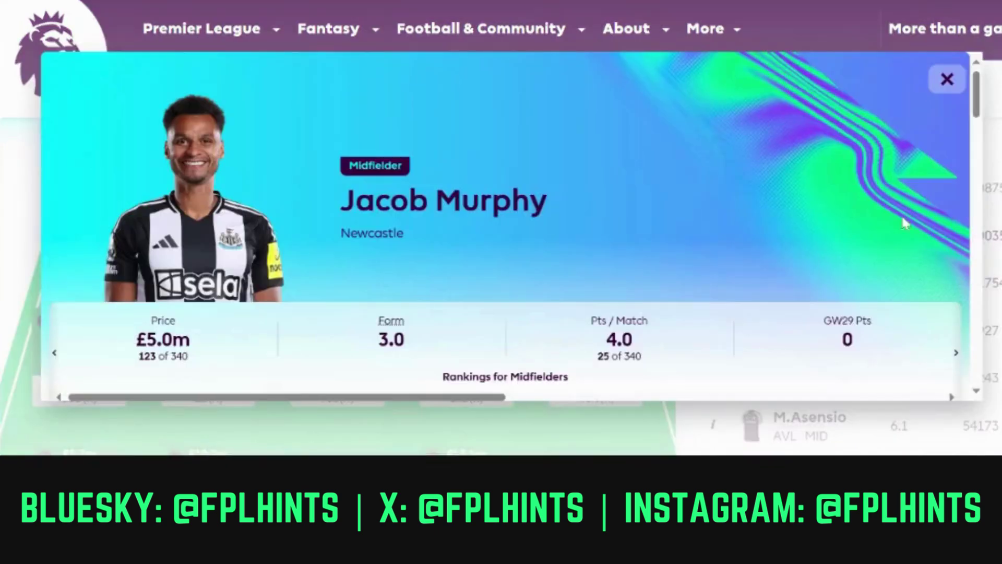
pyautogui.click(974, 181)
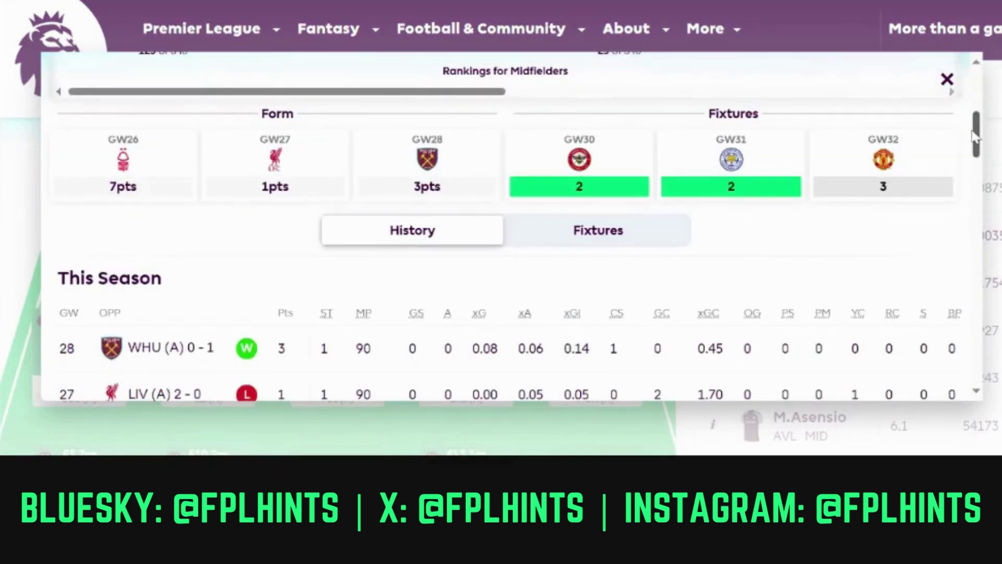
pyautogui.moveTo(974, 137); pyautogui.dragTo(966, 336)
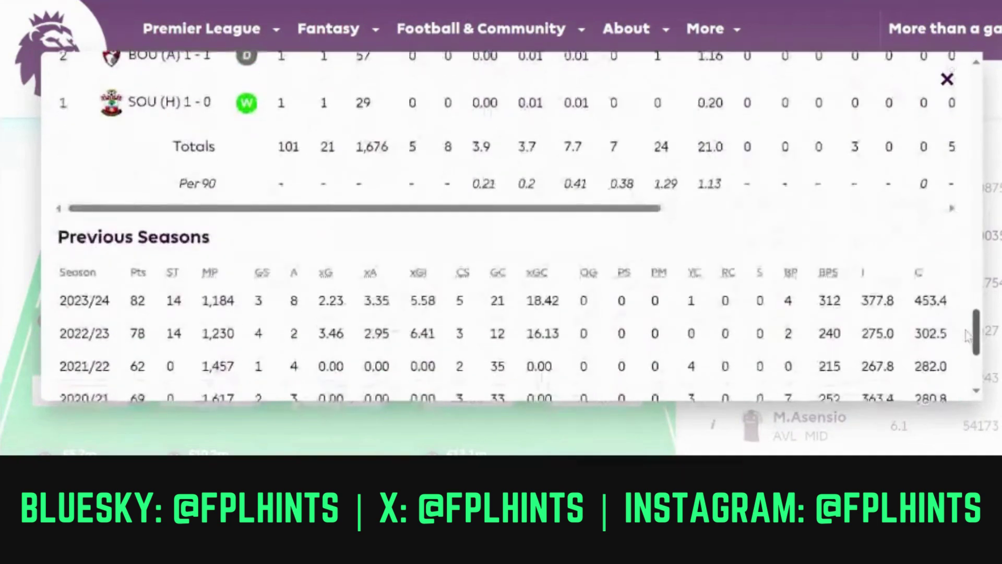
pyautogui.scroll(-3, 965, 336)
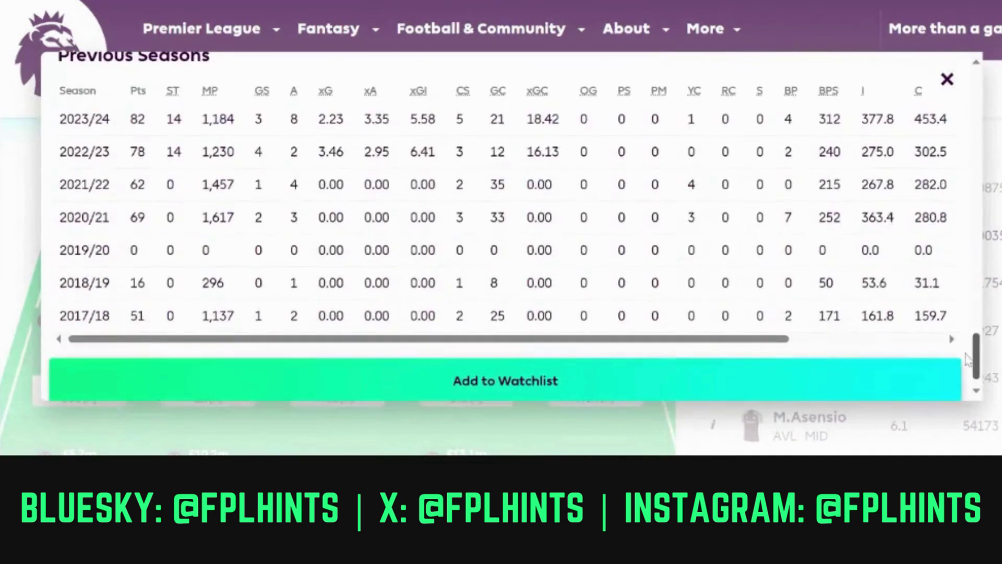
pyautogui.scroll(3, 963, 336)
pyautogui.moveTo(962, 337); pyautogui.dragTo(947, 109)
pyautogui.click(946, 79)
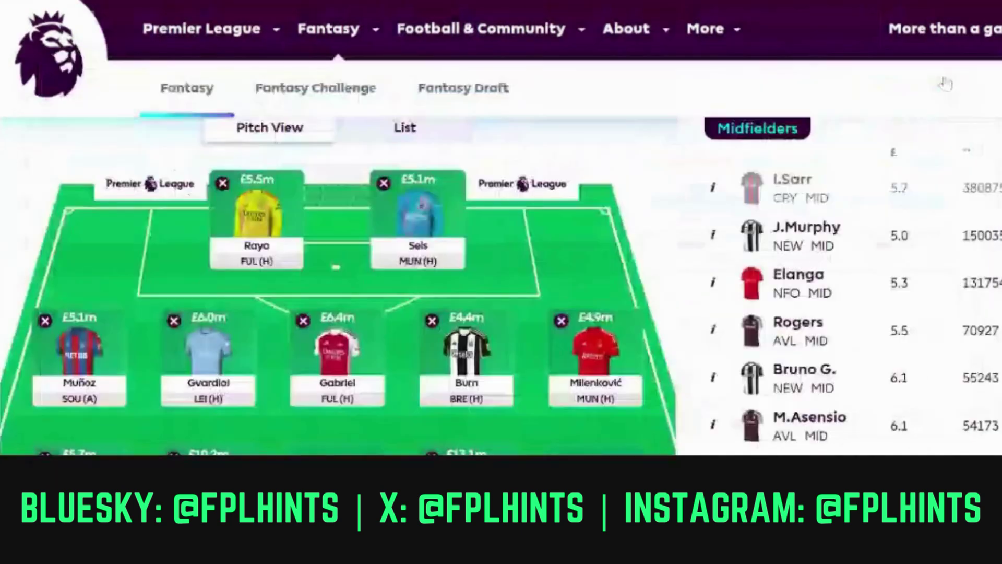
# Add Newcastle midfielder J.Murphy to the squad and check the open midfield slot and remaining budget.
pyautogui.click(801, 229)
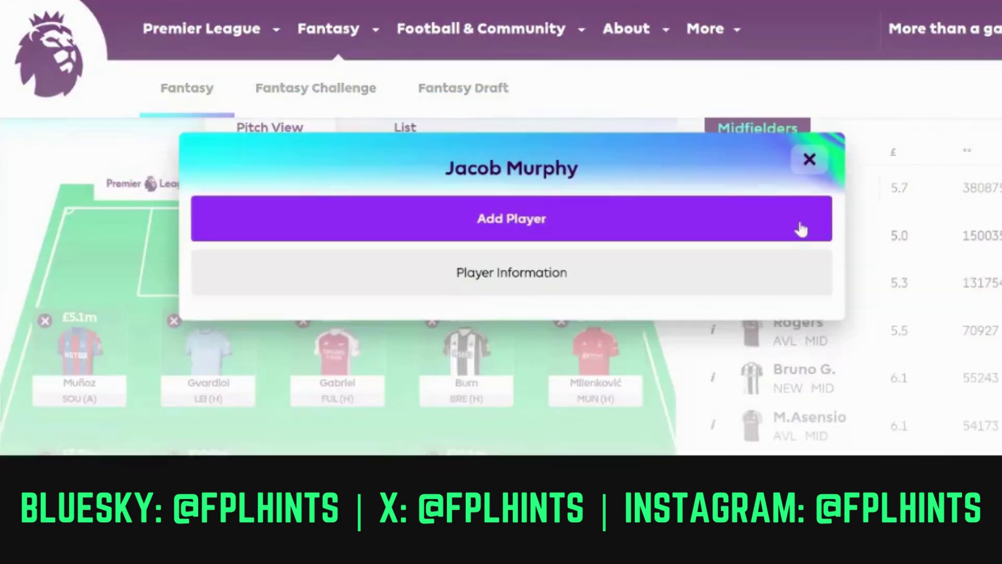
pyautogui.click(772, 228)
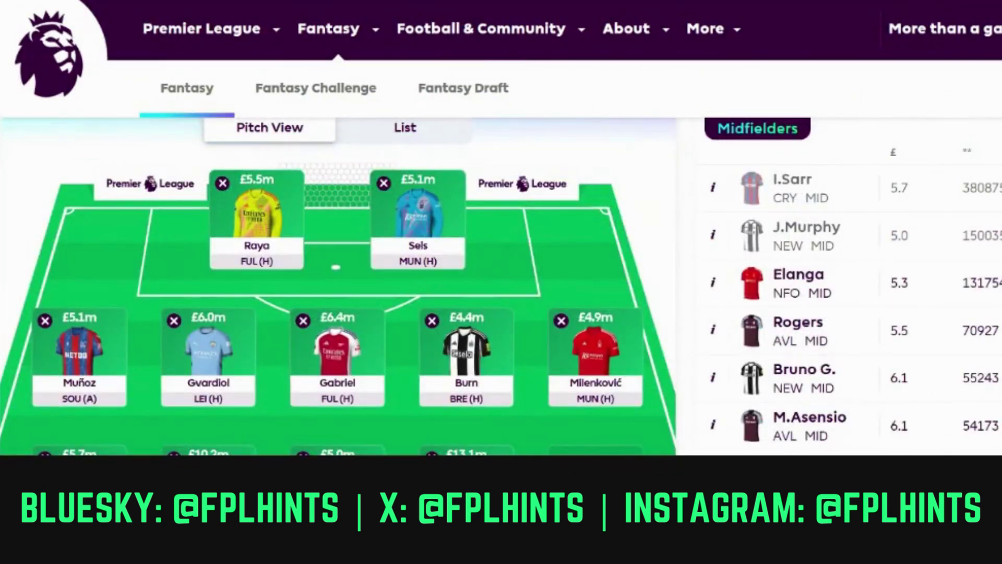
pyautogui.scroll(-4, 338, 285)
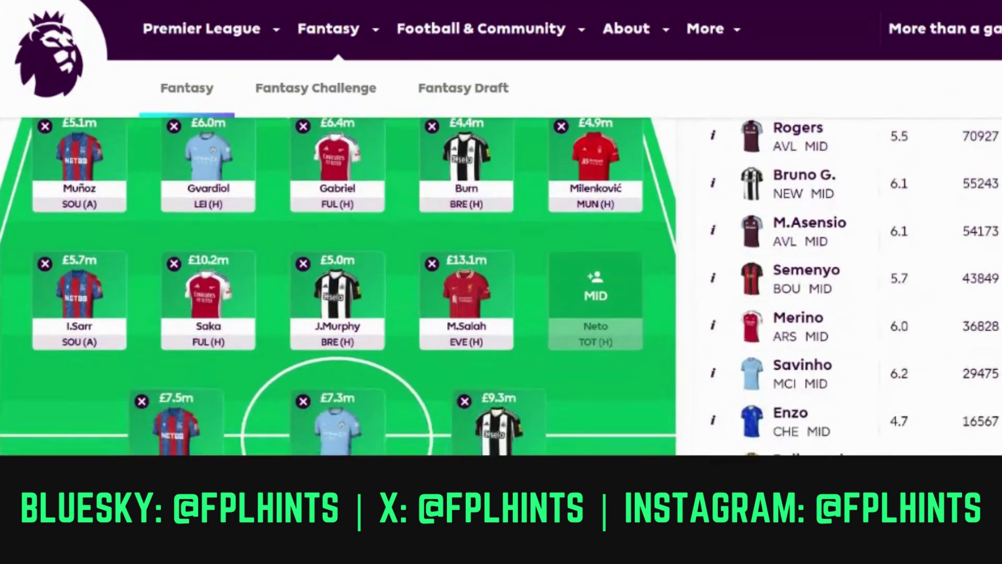
pyautogui.scroll(6, 339, 286)
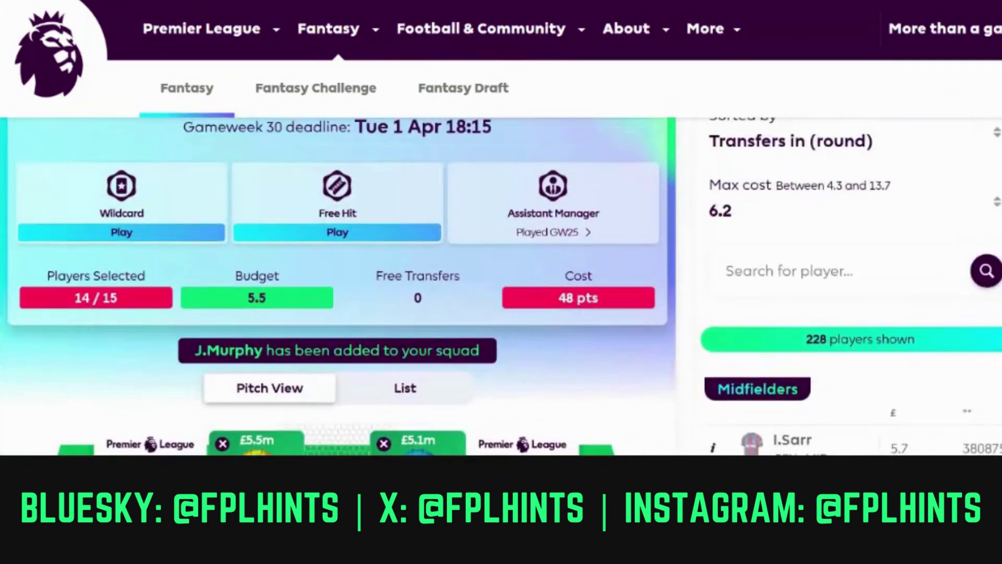
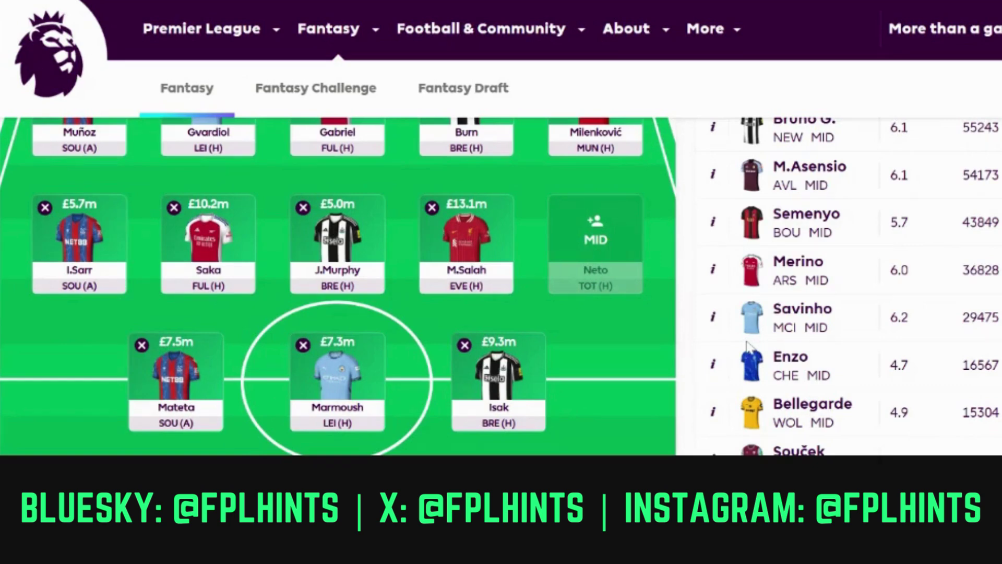
# Examine Man City midfielder Savinho's form, upcoming fixtures and match history this season, and close his player information.
pyautogui.click(712, 317)
pyautogui.scroll(-3, 981, 162)
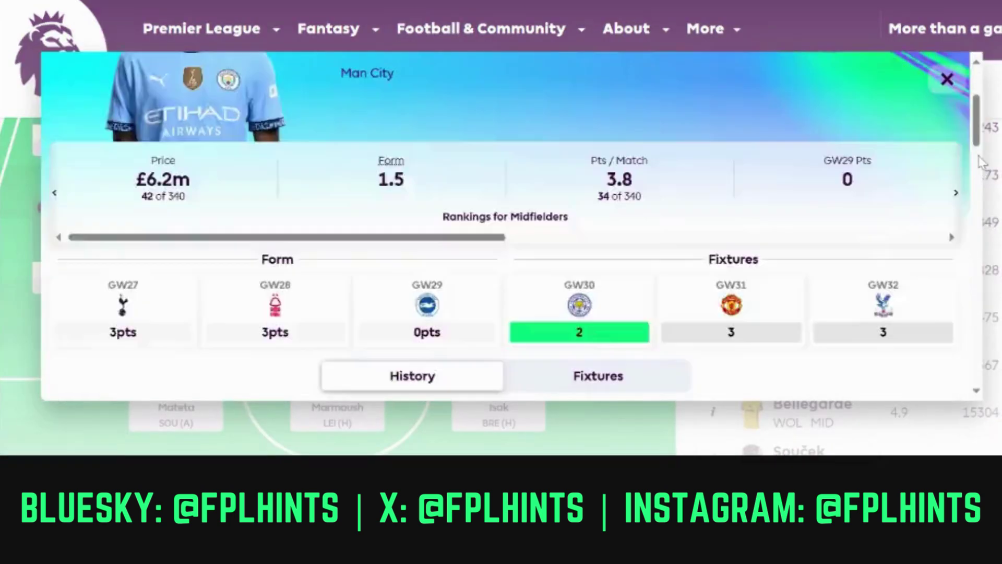
pyautogui.scroll(-5, 981, 161)
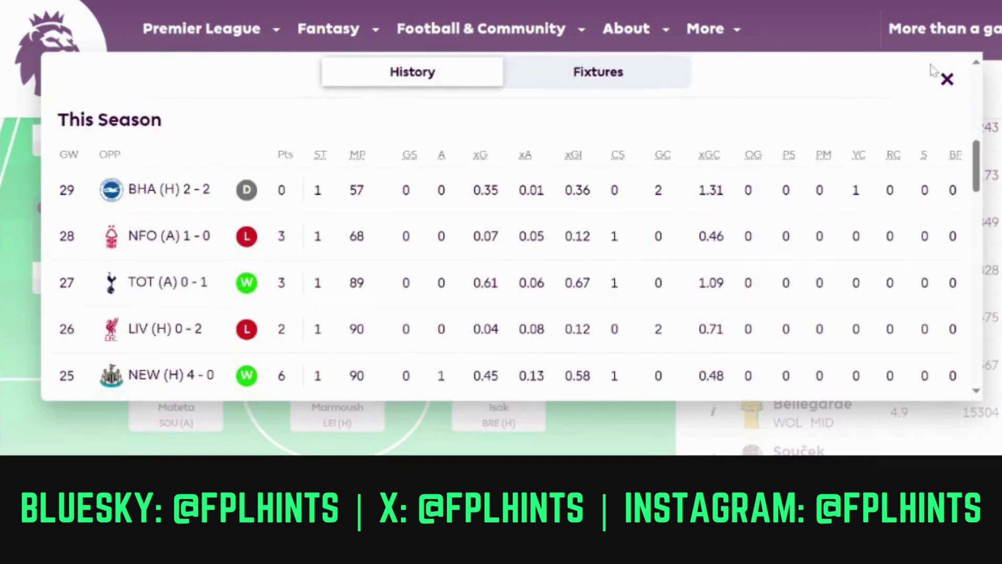
pyautogui.click(946, 79)
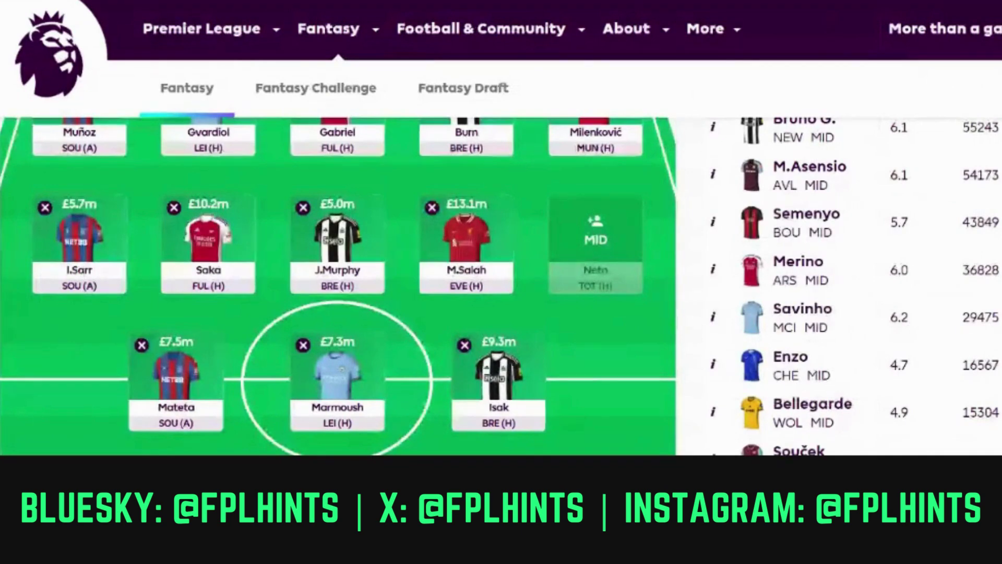
# Add Aston Villa midfielder Rogers to the open midfield slot and check the number of players selected and the remaining budget.
pyautogui.scroll(2, 501, 286)
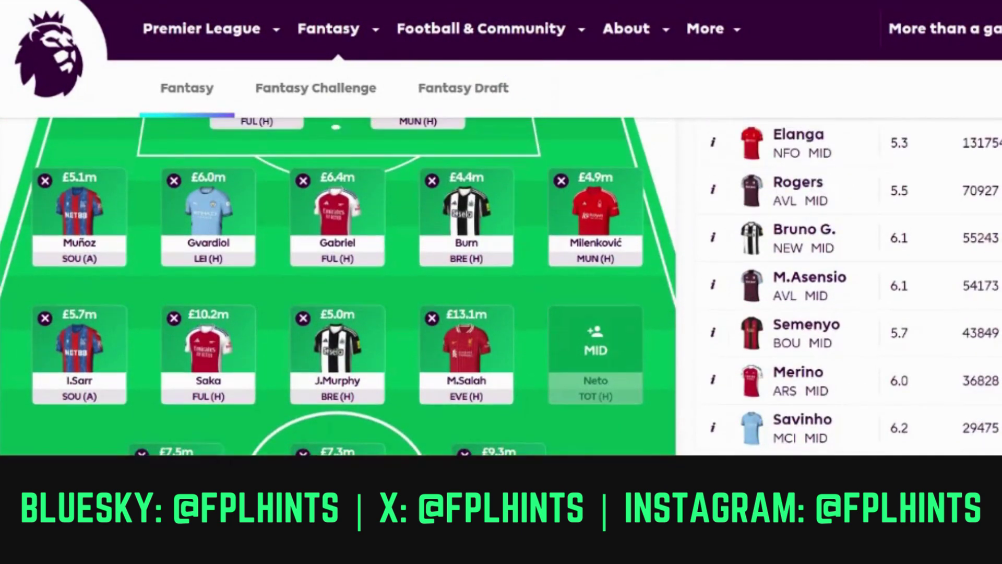
pyautogui.scroll(1, 910, 199)
pyautogui.click(715, 226)
pyautogui.click(715, 226)
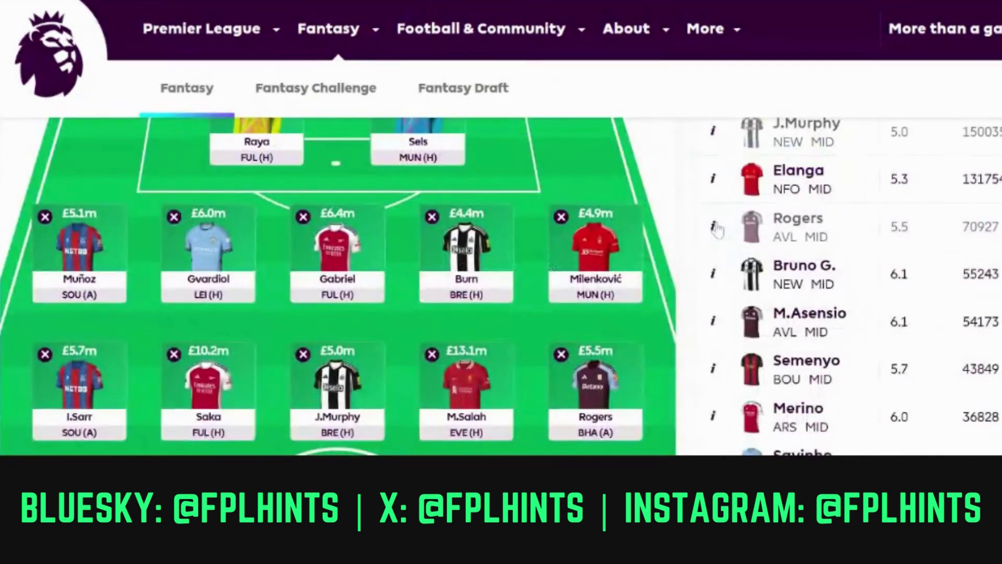
pyautogui.scroll(5, 501, 286)
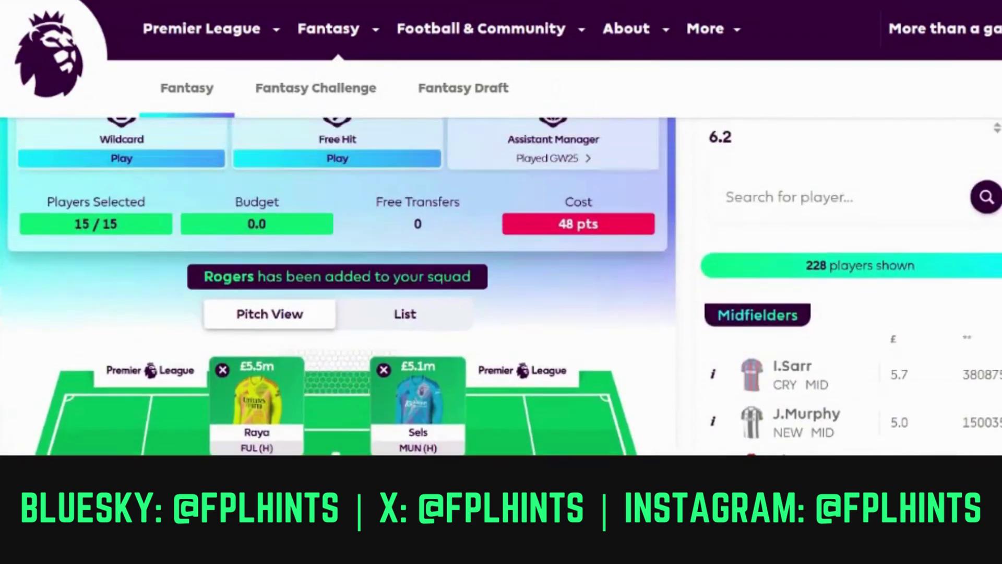
pyautogui.scroll(1, 501, 285)
# Review the midfielders and forwards on the pitch, and check the squad's budget and transfer cost.
pyautogui.scroll(-9, 501, 286)
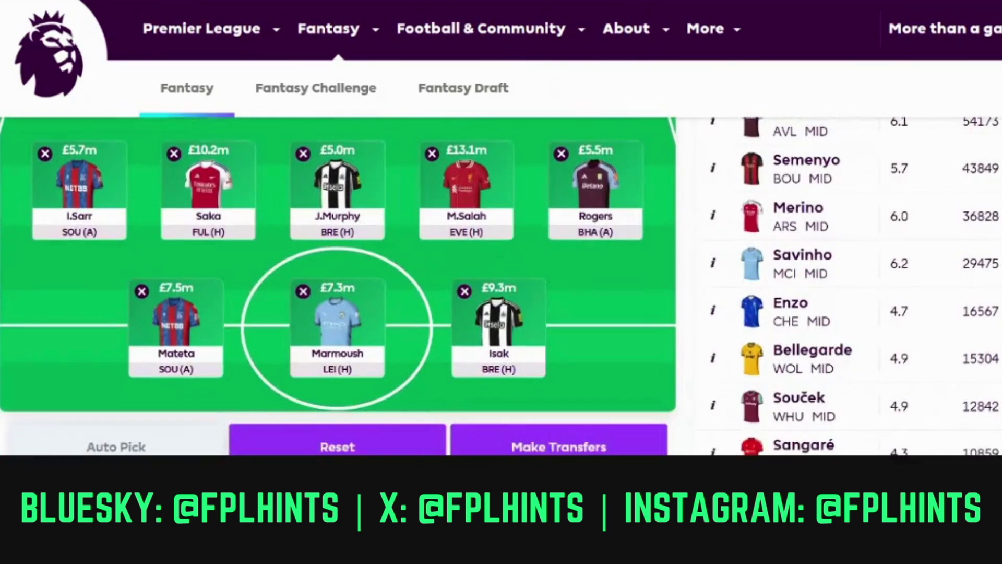
pyautogui.scroll(1, 501, 287)
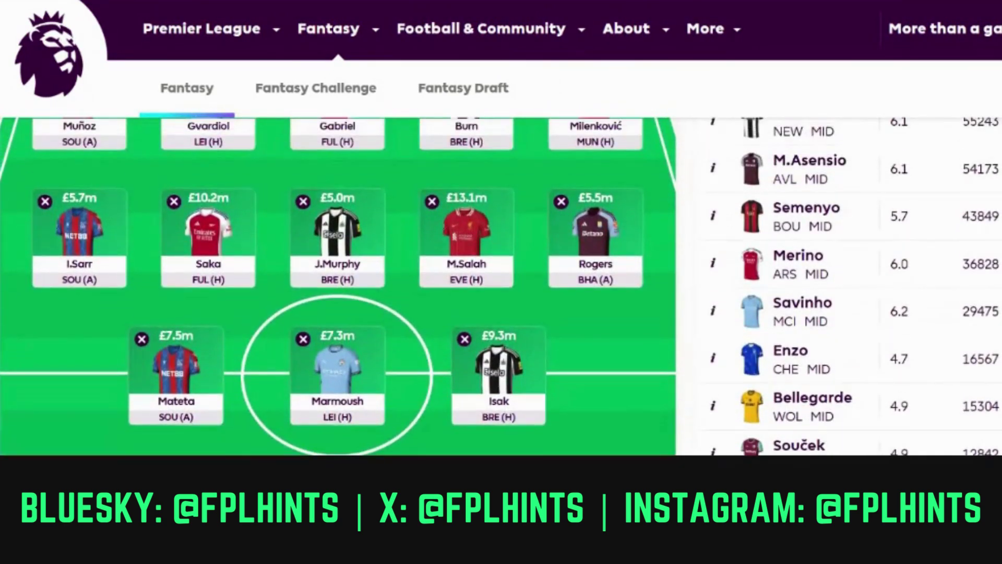
pyautogui.scroll(2, 501, 285)
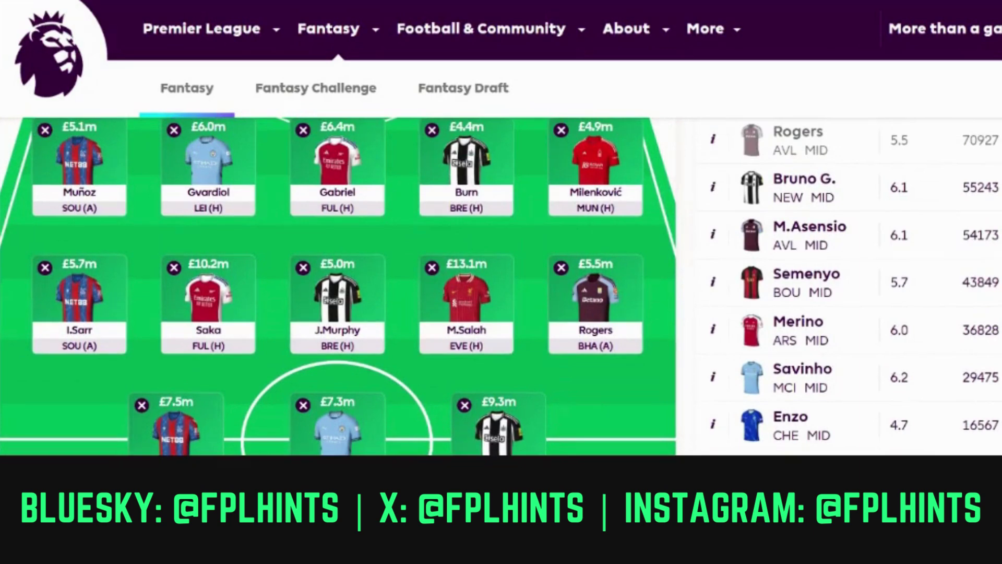
pyautogui.scroll(-1, 501, 285)
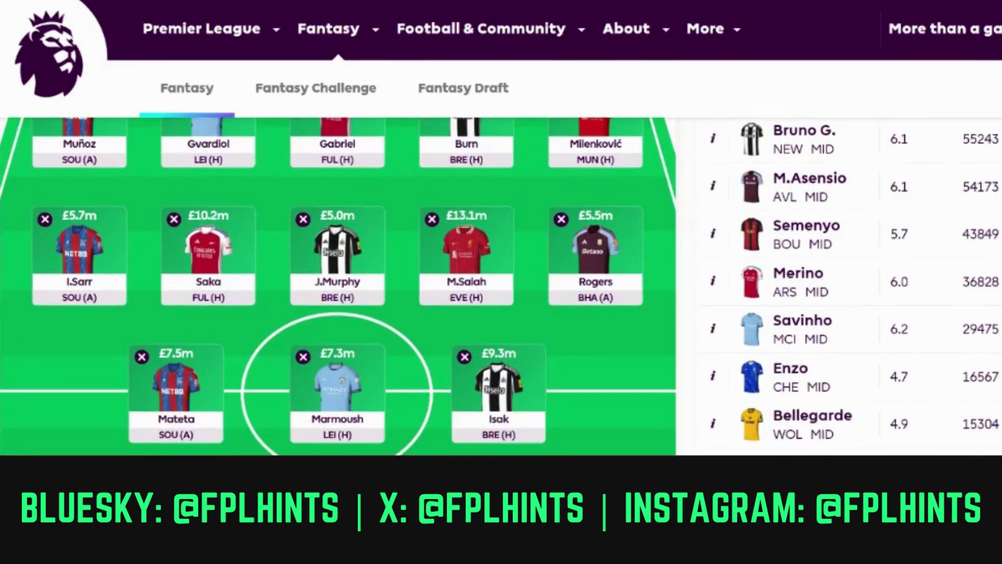
pyautogui.scroll(3, 501, 286)
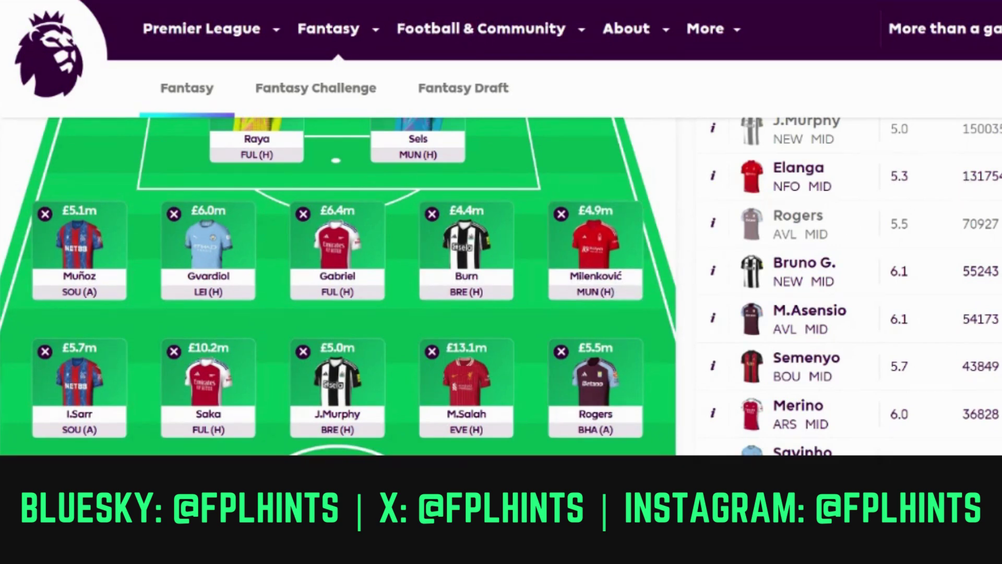
pyautogui.scroll(-4, 338, 286)
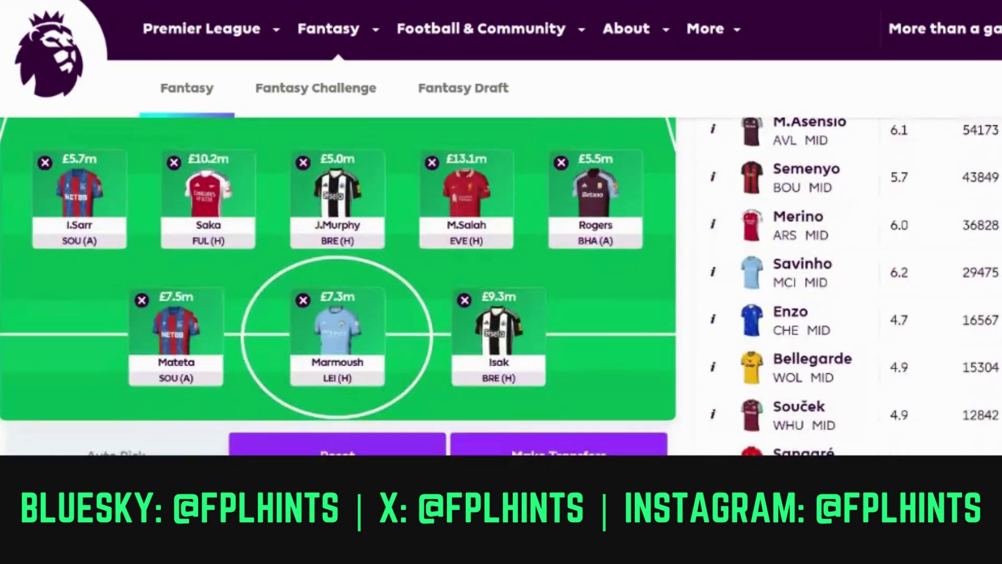
pyautogui.scroll(2, 338, 286)
pyautogui.scroll(5, 339, 286)
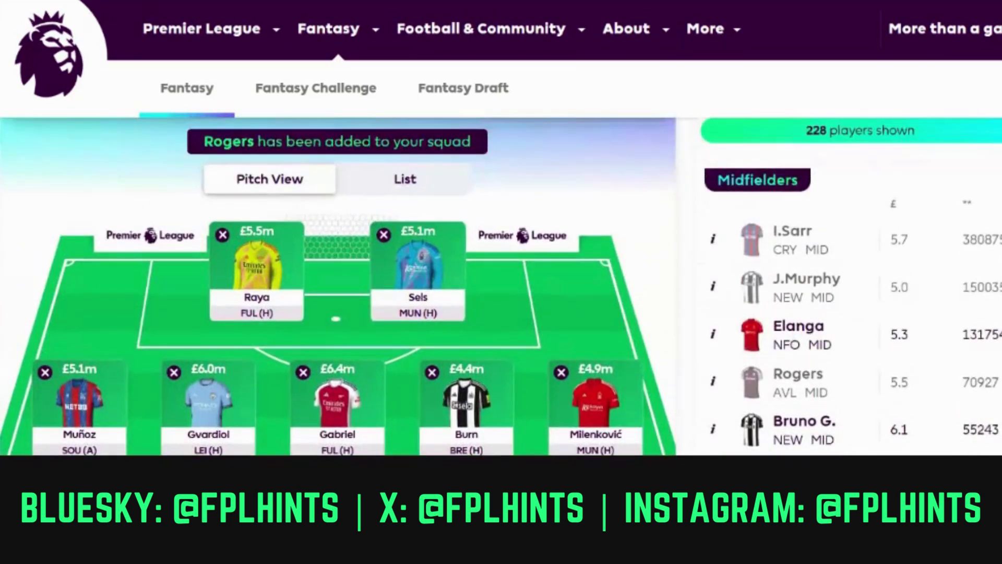
pyautogui.scroll(1, 339, 286)
pyautogui.scroll(-1, 338, 286)
pyautogui.scroll(2, 338, 286)
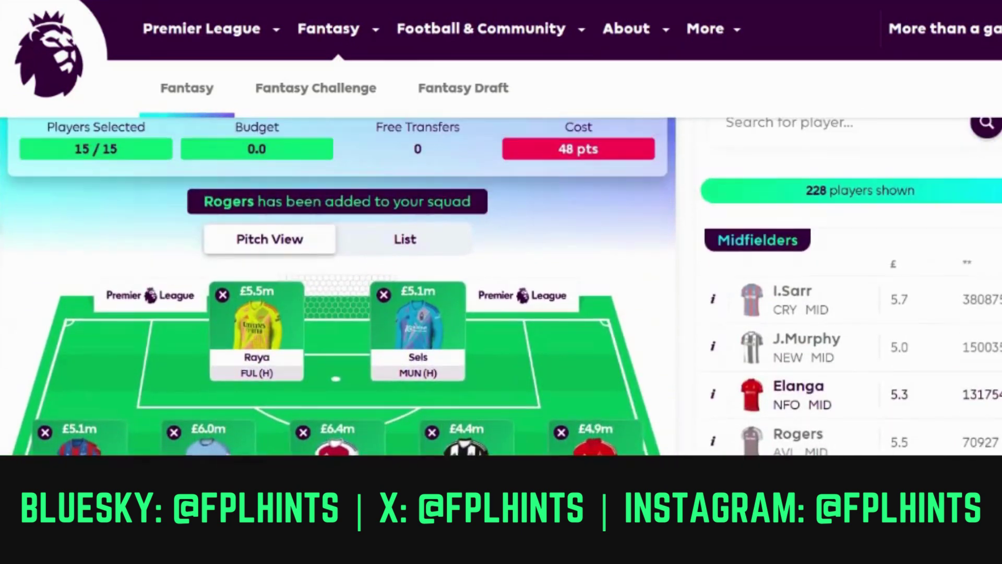
# Look over the full 15-player squad line by line, from goalkeepers to forwards, with each player's price and next fixture.
pyautogui.scroll(-5, 338, 286)
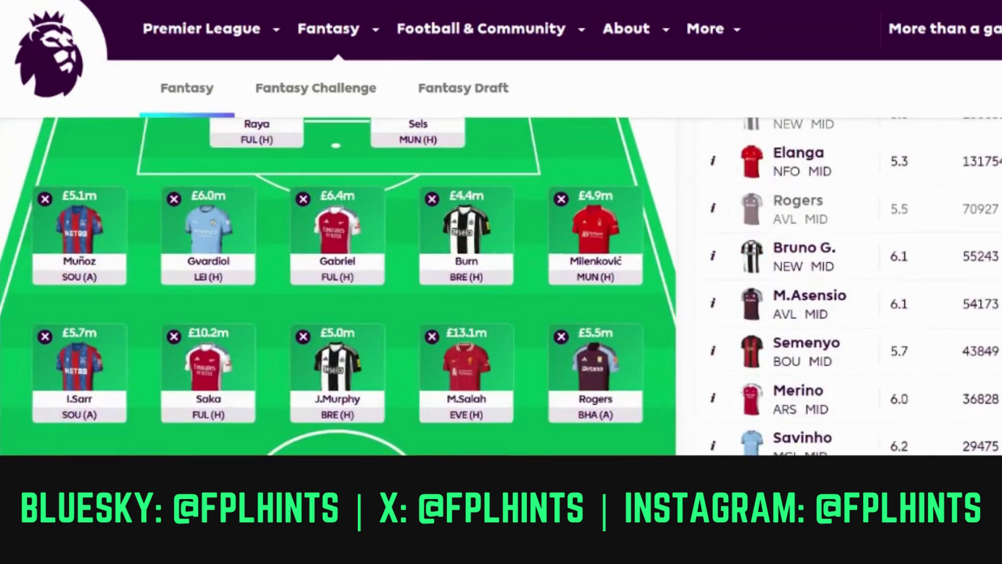
pyautogui.scroll(3, 338, 286)
pyautogui.scroll(3, 338, 286)
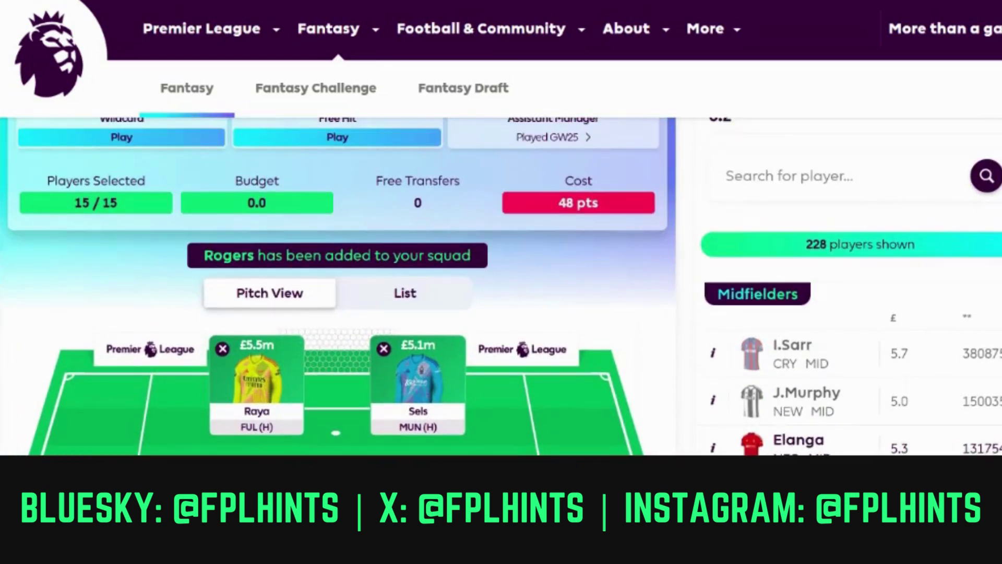
pyautogui.scroll(-7, 338, 286)
pyautogui.scroll(-1, 338, 286)
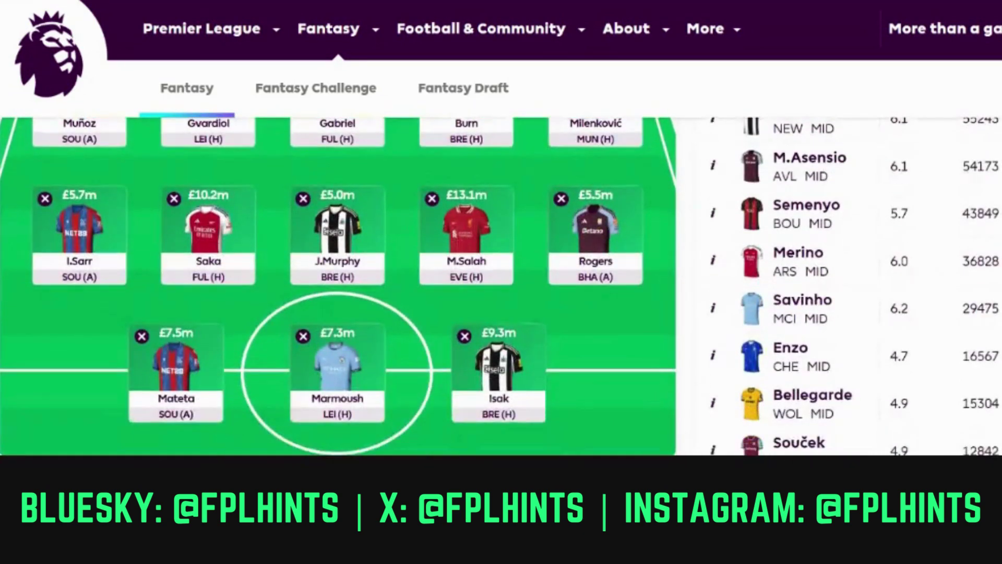
pyautogui.scroll(1, 339, 286)
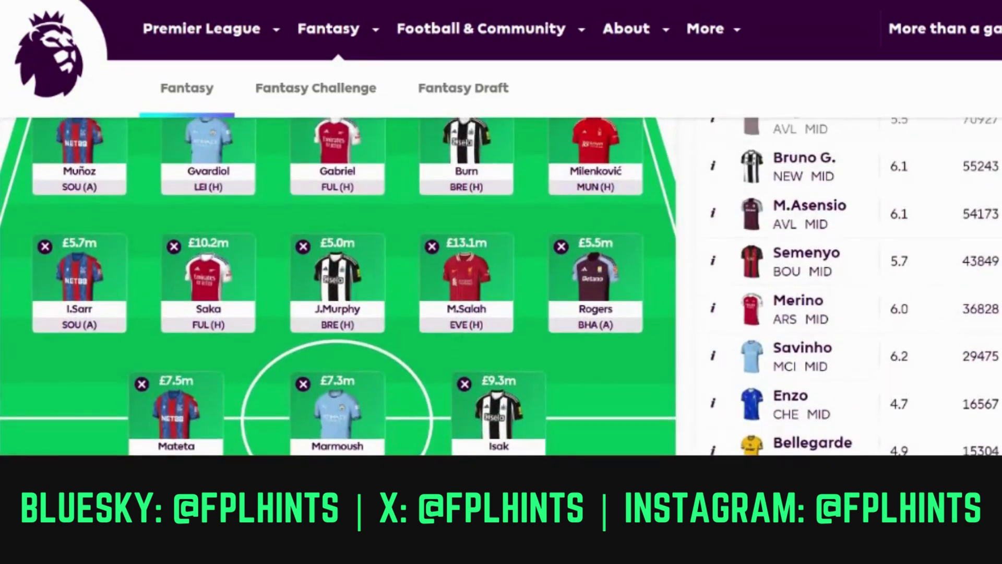
pyautogui.scroll(2, 338, 286)
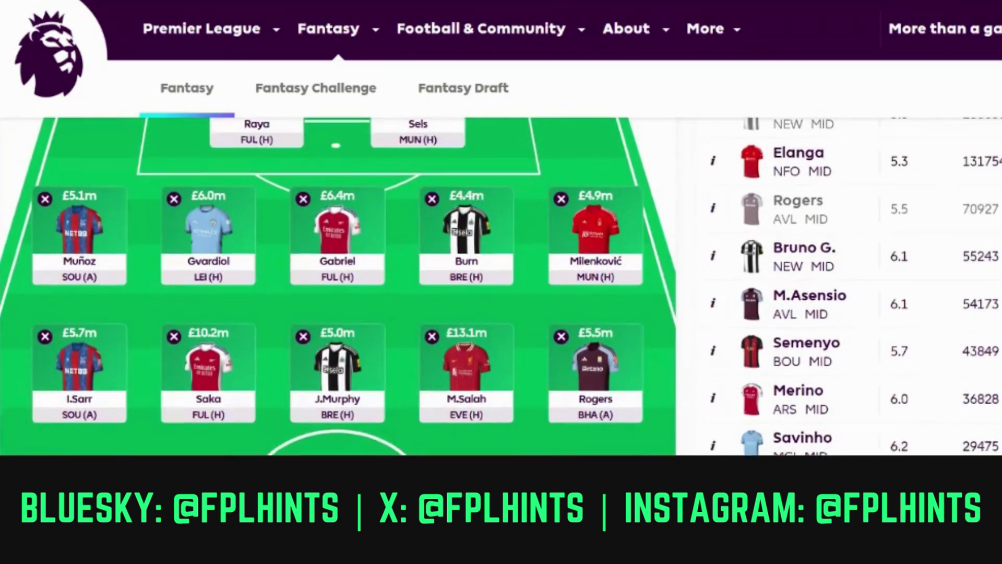
pyautogui.scroll(1, 338, 286)
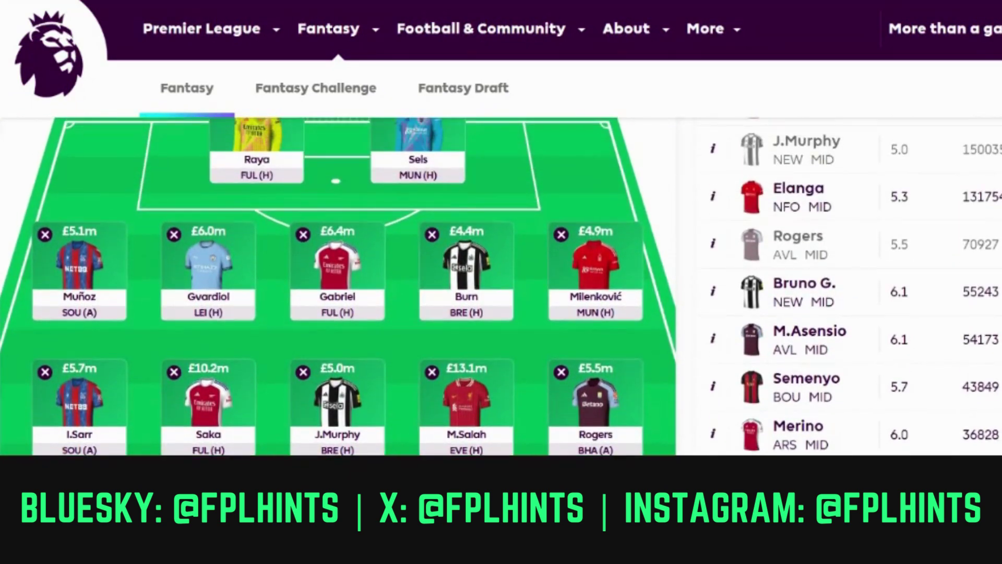
pyautogui.scroll(1, 338, 286)
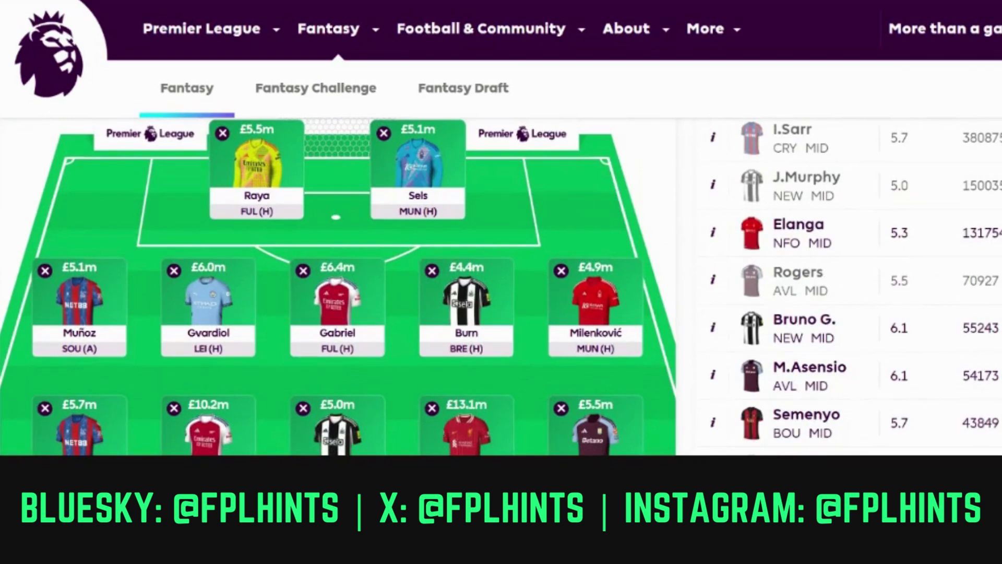
pyautogui.scroll(-1, 338, 286)
pyautogui.scroll(1, 338, 286)
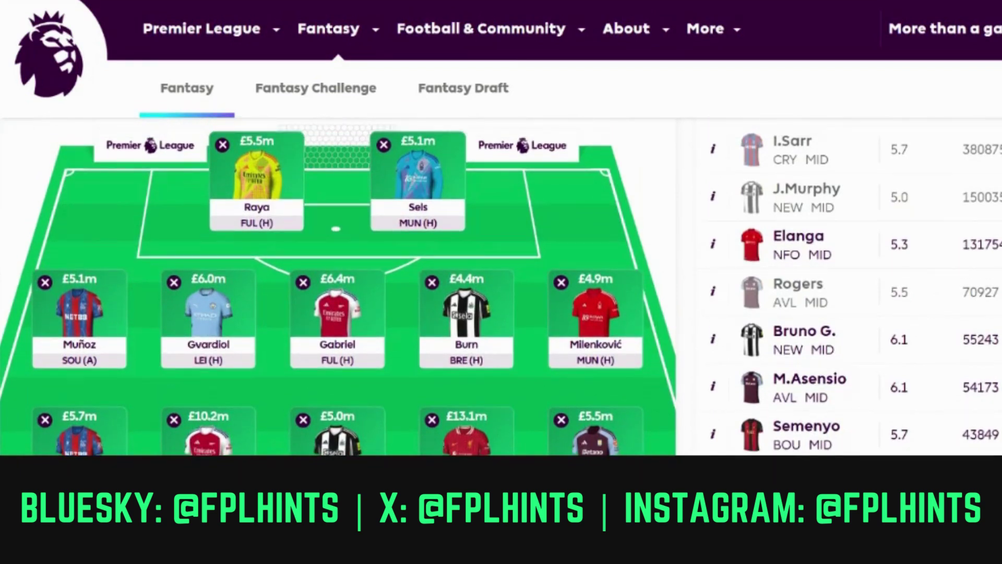
pyautogui.scroll(-5, 338, 286)
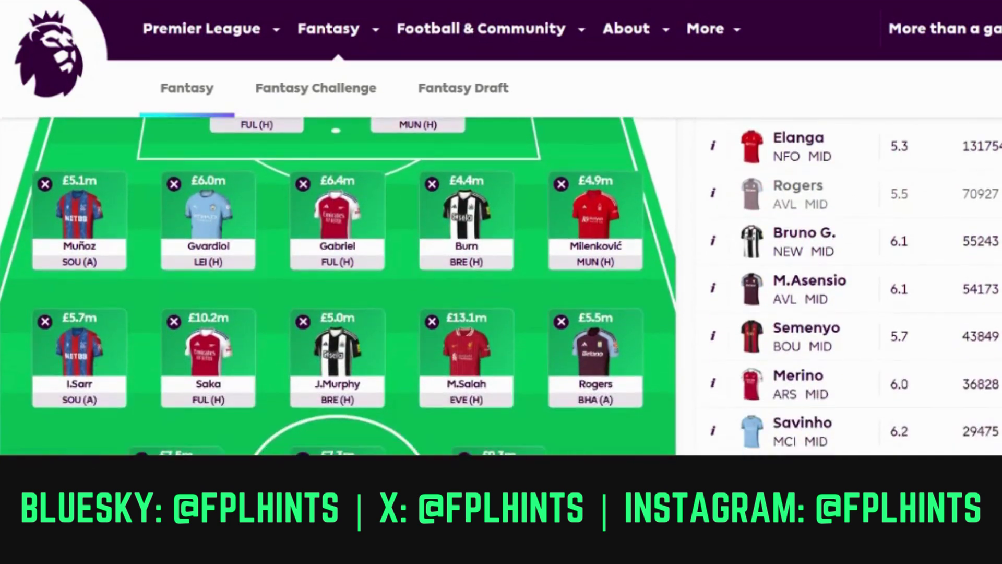
pyautogui.scroll(1, 338, 286)
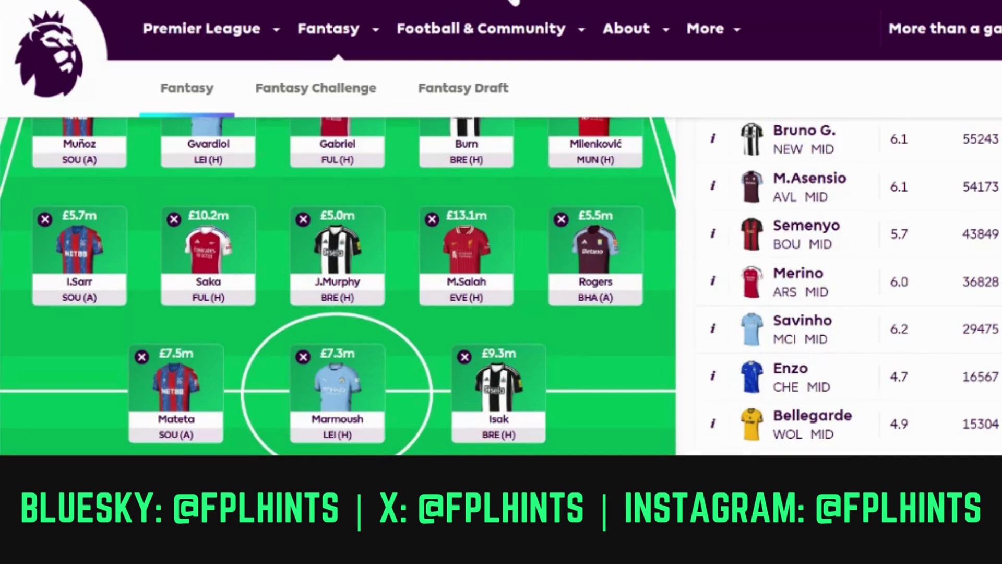
# Switch to the fixture planner and examine the blank and double gameweeks from Gameweek 30 to 38 for the squad's clubs.
pyautogui.moveTo(631, 29)
pyautogui.moveTo(636, 3)
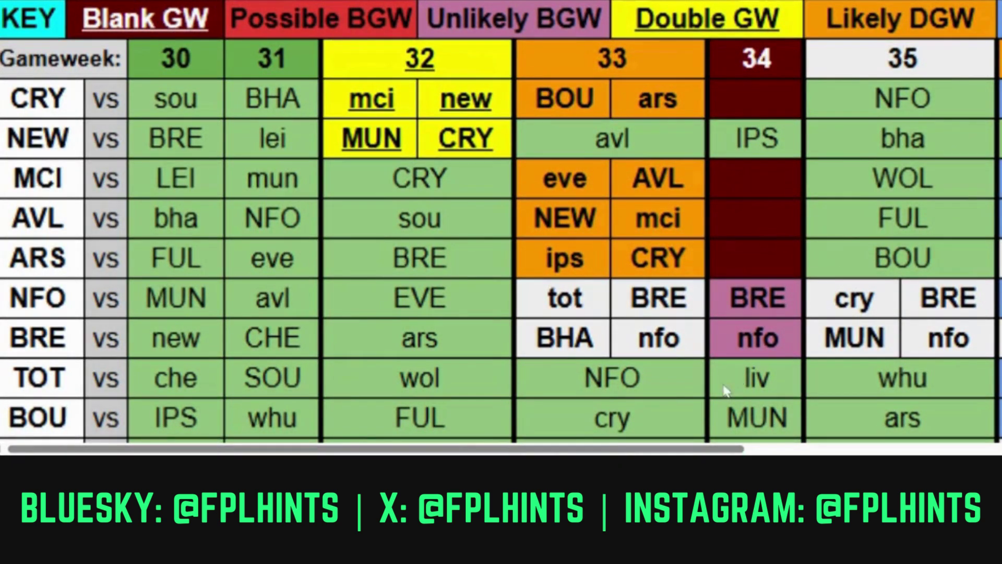
pyautogui.moveTo(595, 448); pyautogui.dragTo(683, 448)
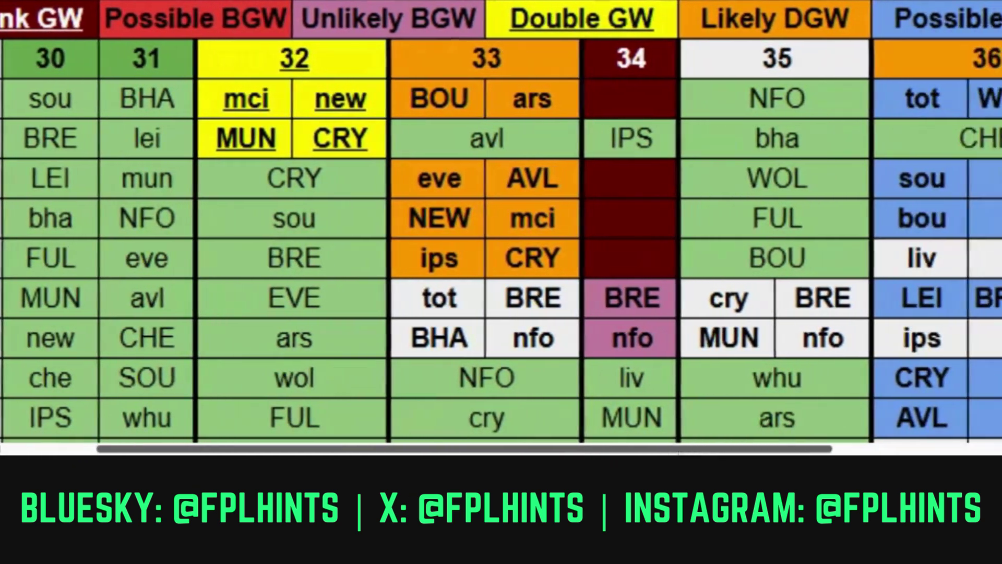
pyautogui.hscroll(5, 501, 225)
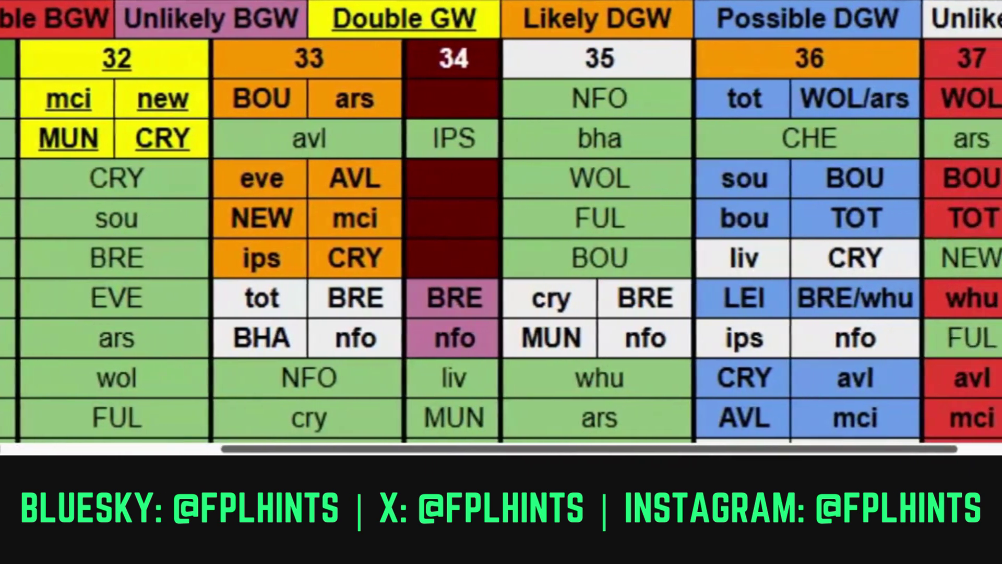
pyautogui.hscroll(3, 501, 224)
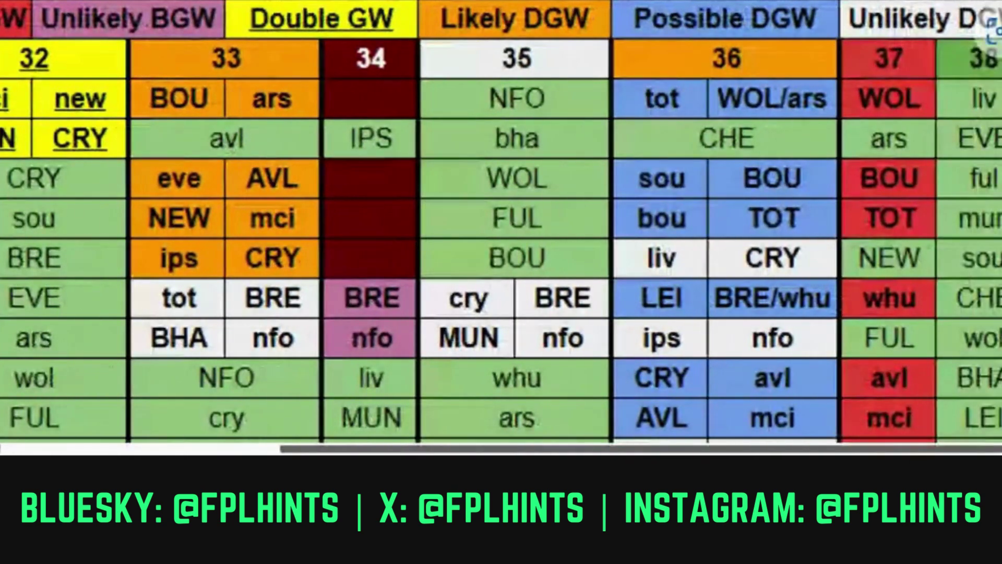
pyautogui.hscroll(-4, 501, 225)
pyautogui.hscroll(-1, 573, 156)
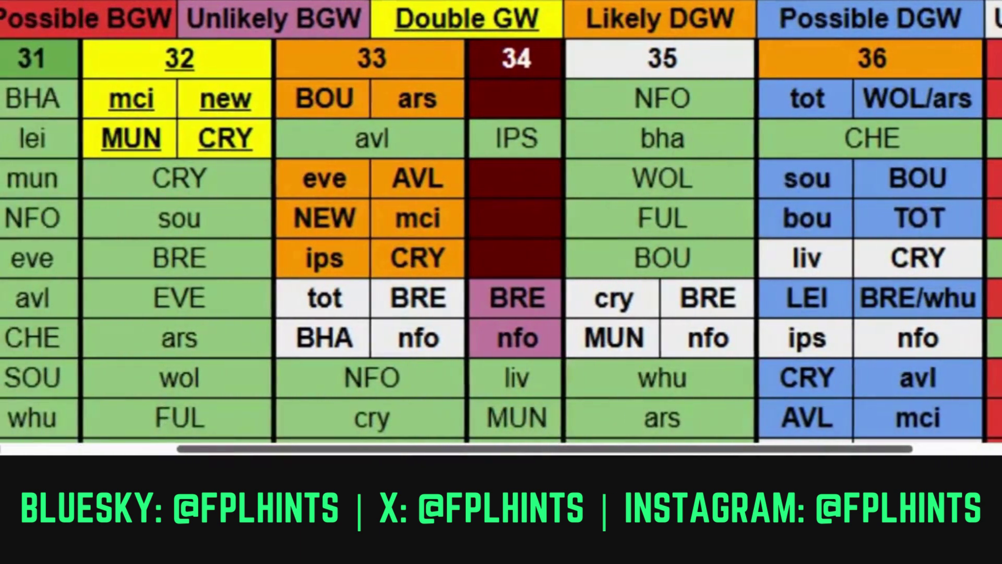
pyautogui.hscroll(2, 572, 156)
pyautogui.hscroll(-2, 572, 157)
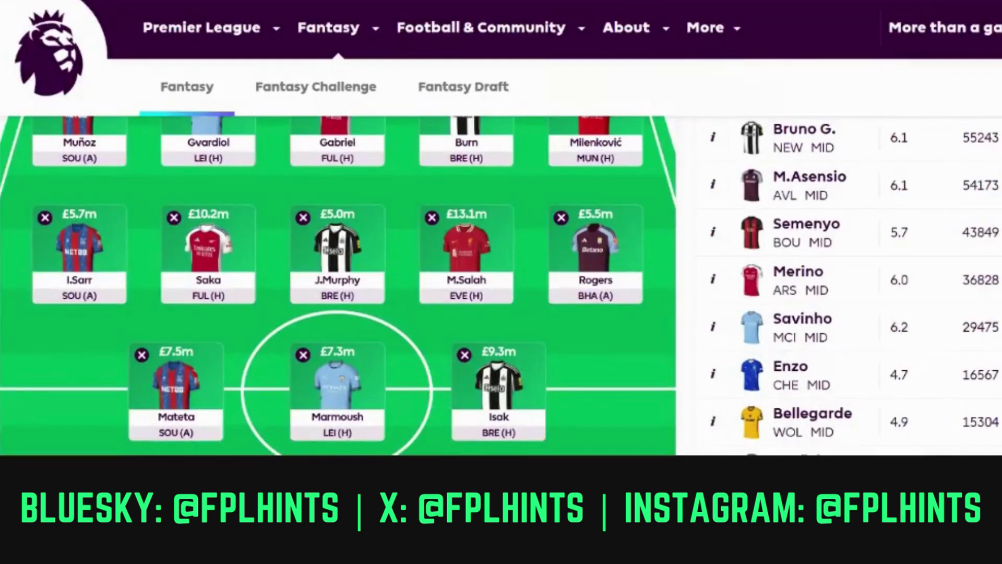
# Return to the squad on the pitch and review the goalkeepers, defenders and midfielders once more.
pyautogui.scroll(4, 501, 285)
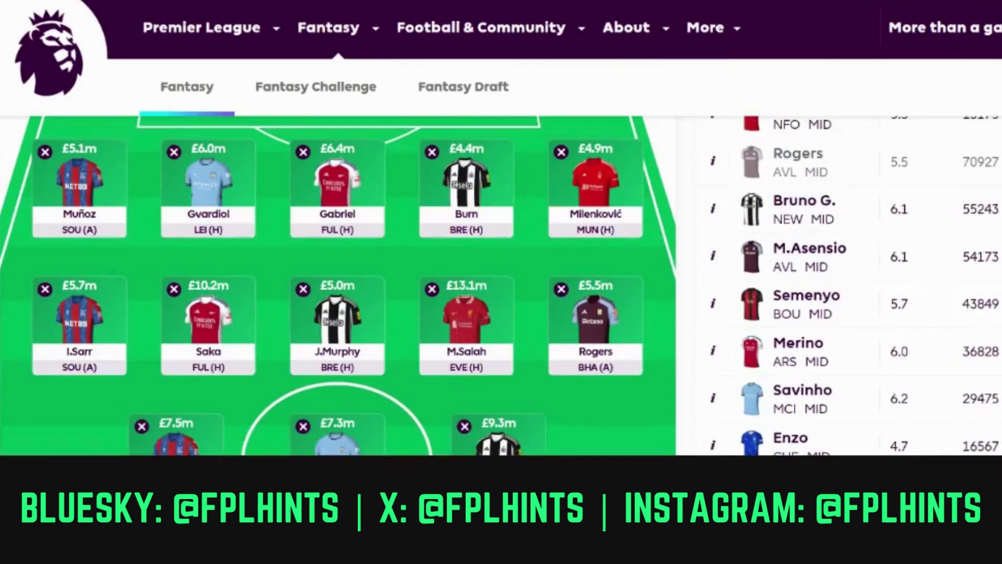
pyautogui.scroll(1, 501, 285)
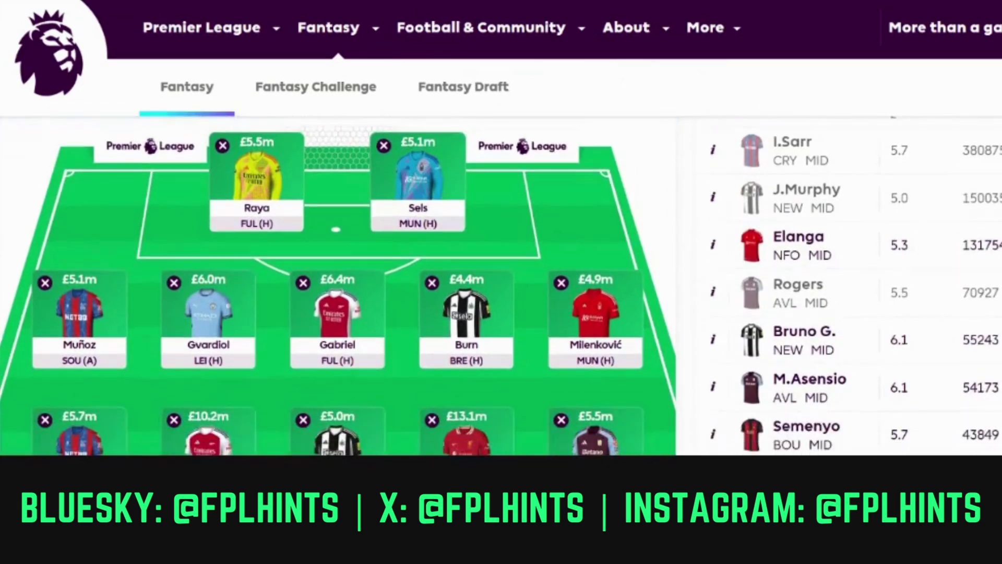
pyautogui.scroll(1, 501, 285)
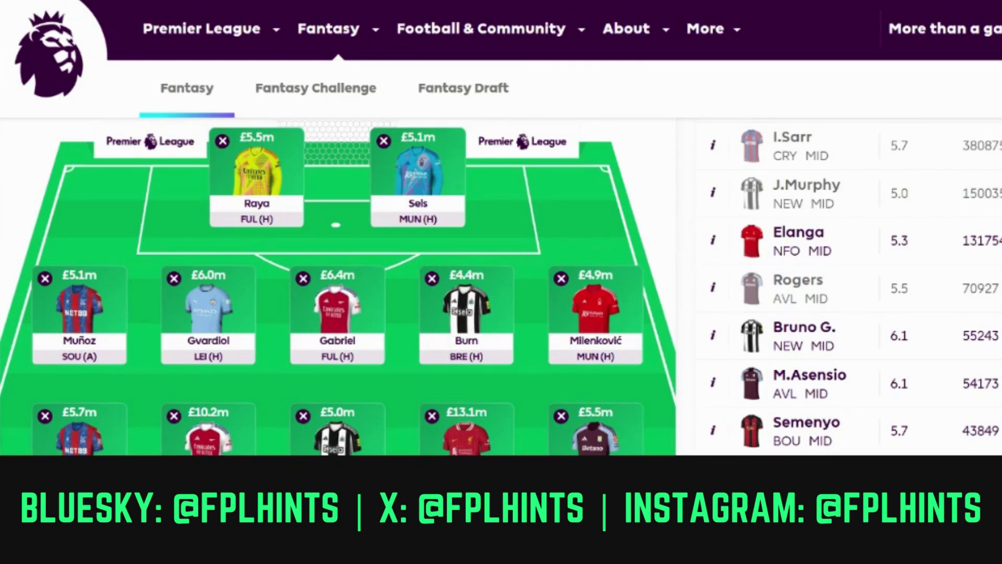
pyautogui.scroll(-1, 338, 286)
pyautogui.scroll(1, 338, 287)
pyautogui.scroll(-1, 338, 287)
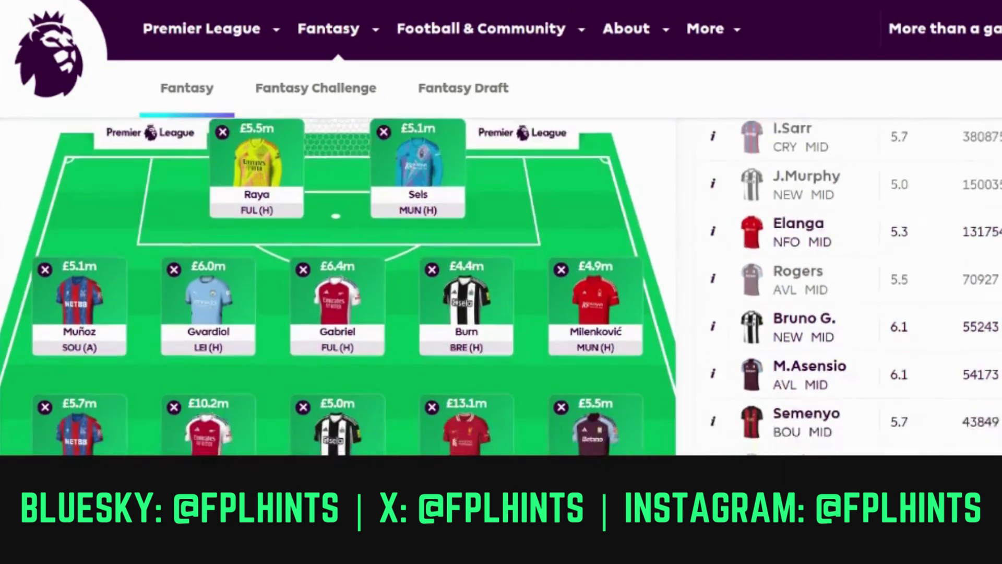
pyautogui.scroll(-2, 339, 287)
pyautogui.scroll(-1, 338, 287)
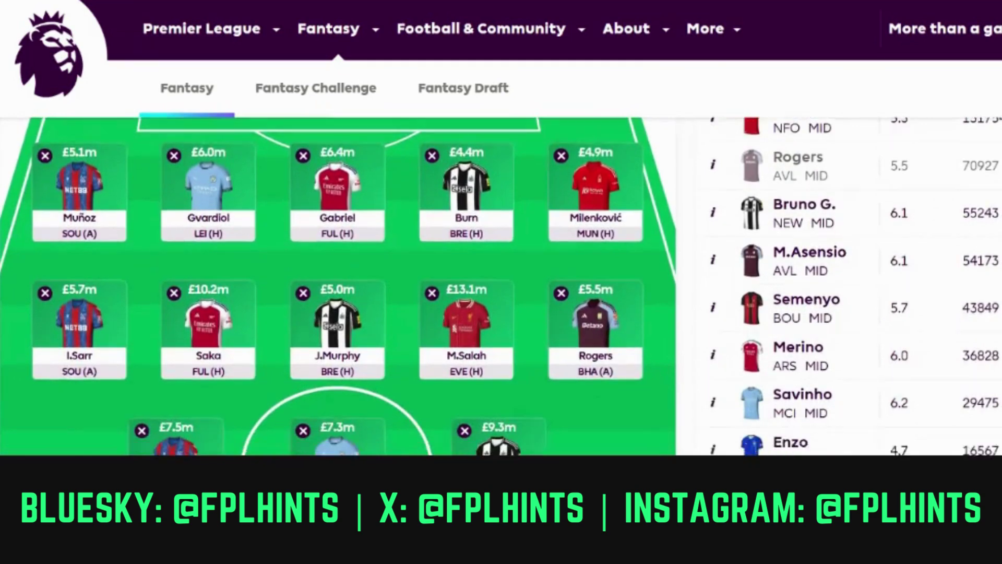
# Review the squad on the pitch again, checking each line from goalkeepers to forwards and their Gameweek 30 fixtures.
pyautogui.scroll(1, 338, 287)
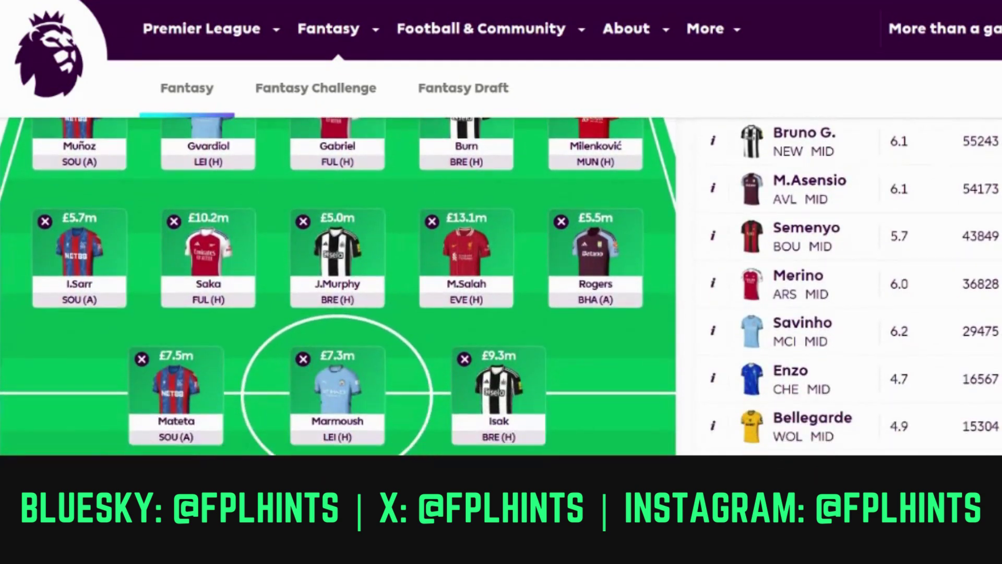
pyautogui.scroll(2, 338, 287)
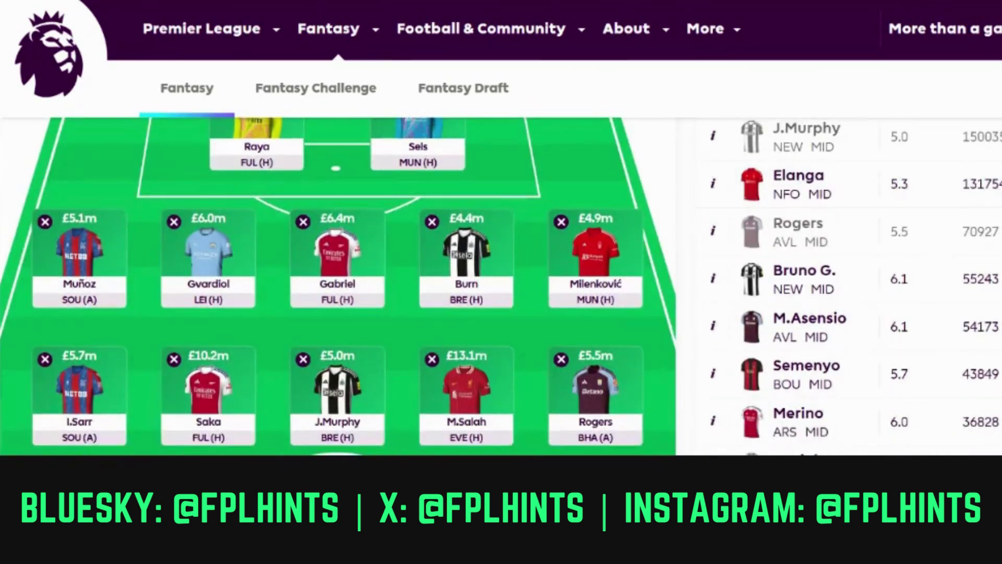
pyautogui.scroll(-3, 339, 287)
pyautogui.scroll(1, 338, 287)
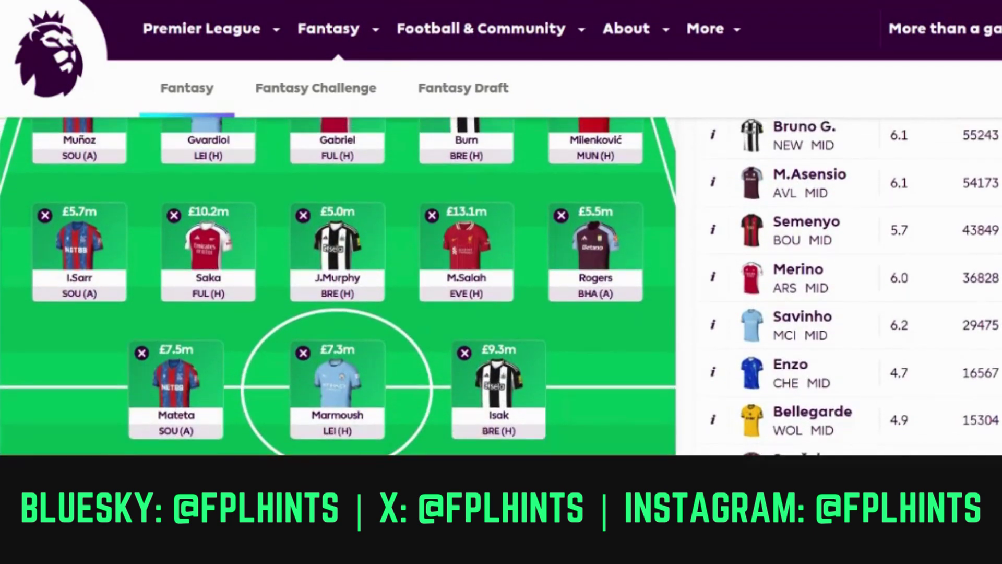
pyautogui.scroll(3, 338, 287)
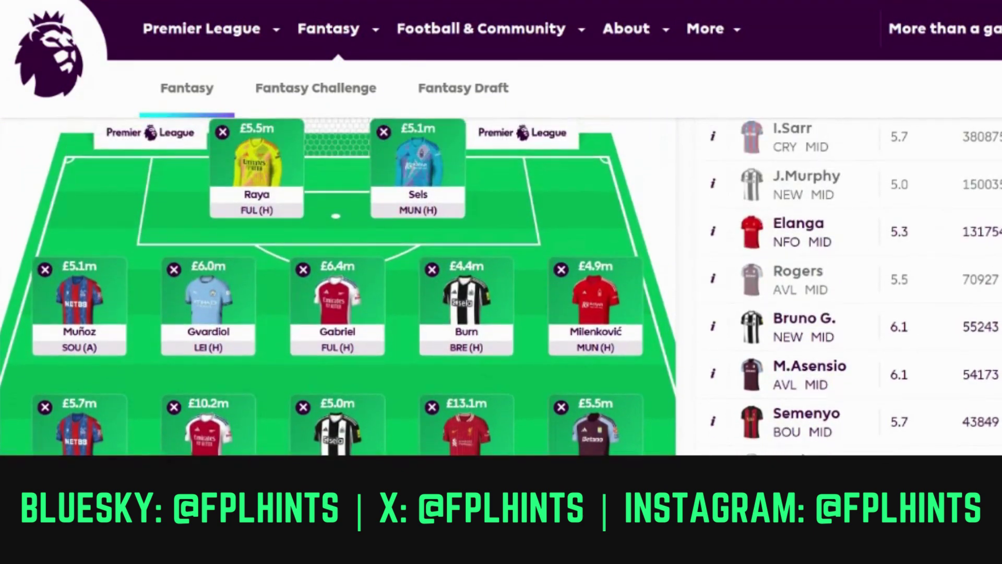
pyautogui.scroll(-1, 338, 287)
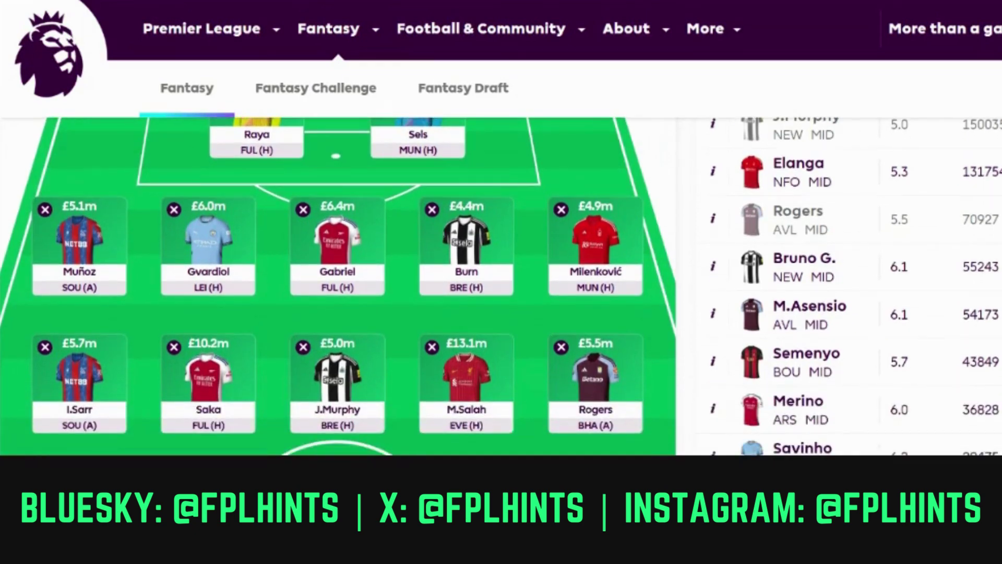
pyautogui.scroll(-3, 338, 287)
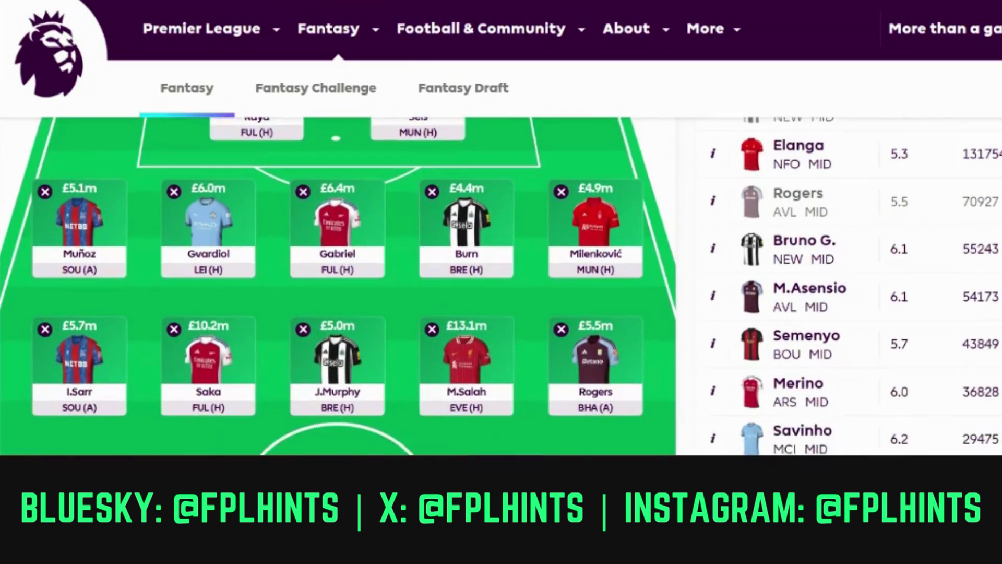
pyautogui.scroll(1, 339, 287)
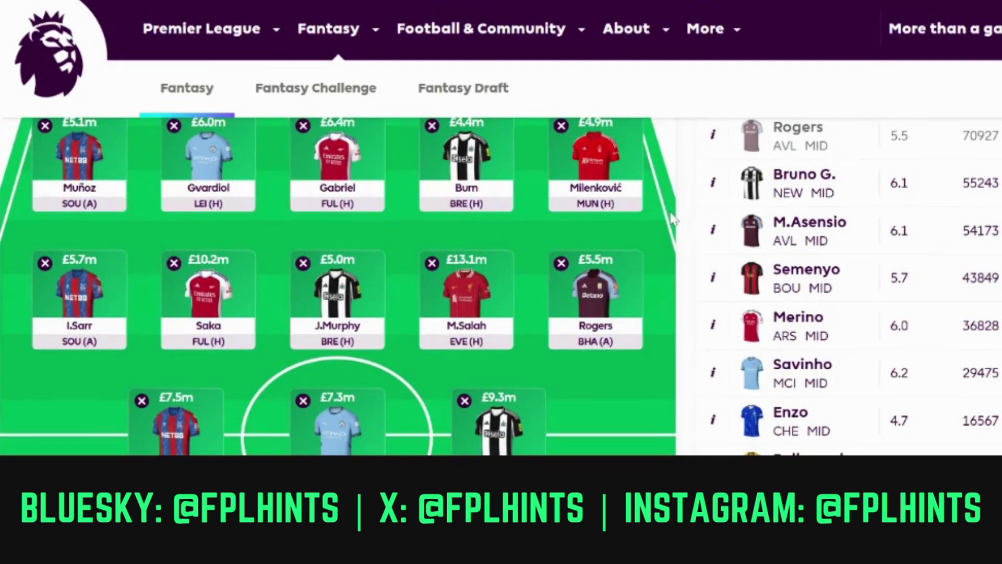
# Set the player selection to show all players, sorted by Team selected by %.
pyautogui.scroll(10, 501, 286)
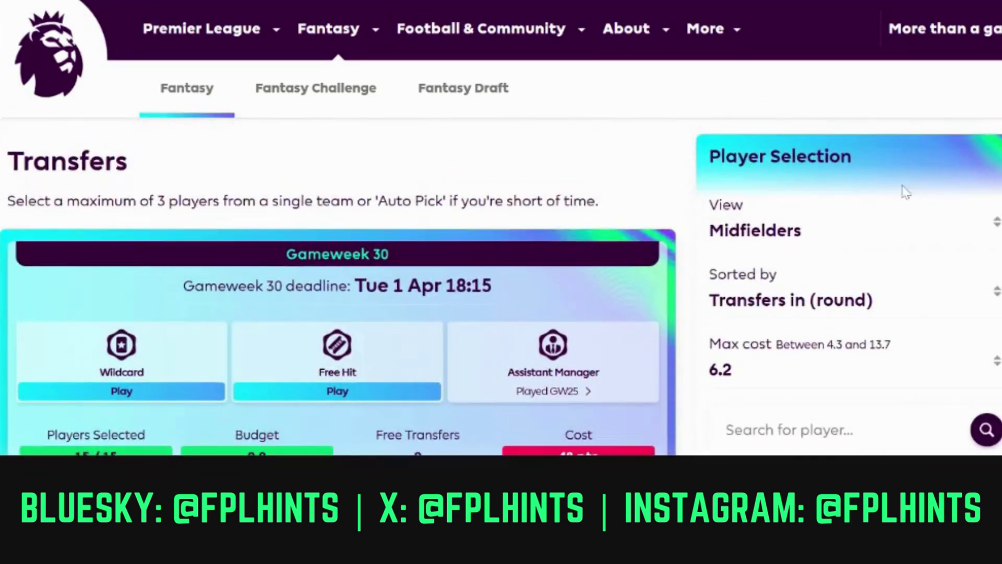
pyautogui.click(847, 226)
pyautogui.click(836, 201)
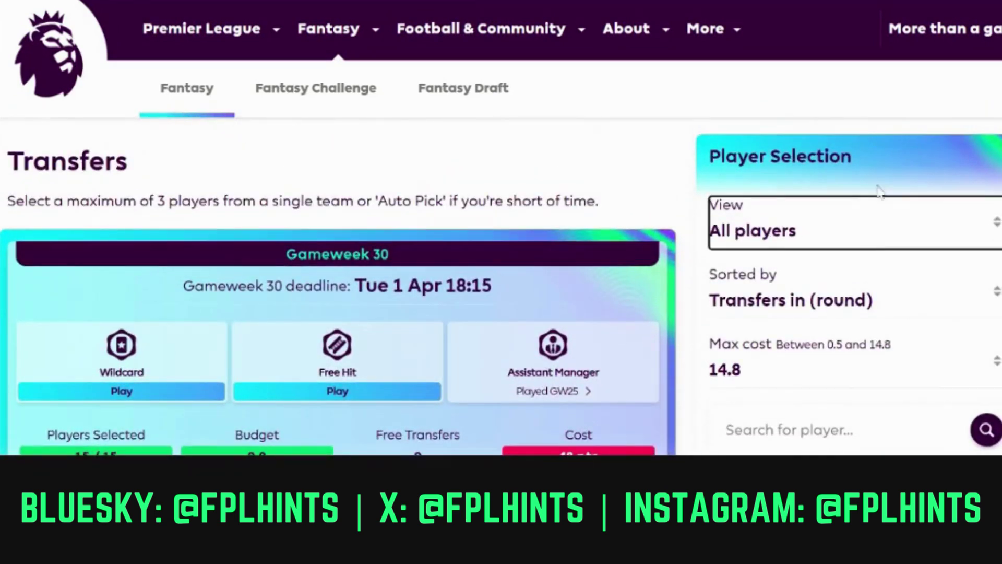
pyautogui.click(844, 258)
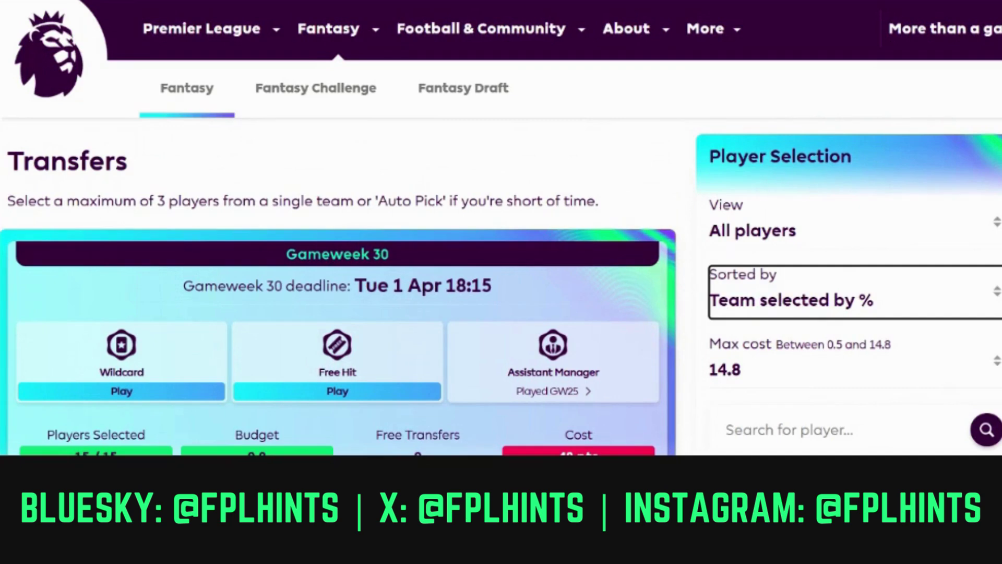
# Examine the most-selected goalkeepers, defenders, midfielders and forwards, and compare them with the squad on the pitch.
pyautogui.scroll(-5, 501, 285)
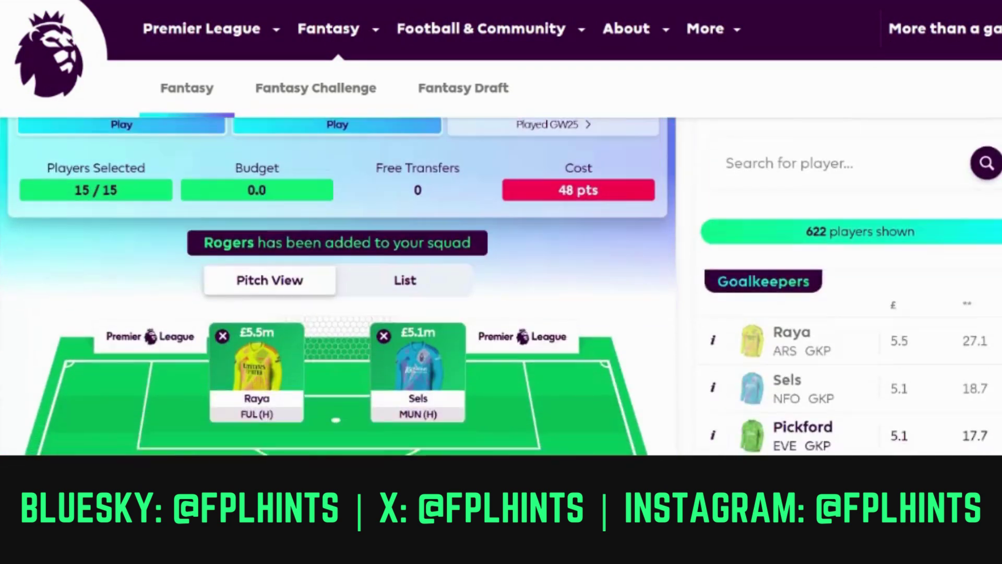
pyautogui.scroll(-15, 501, 285)
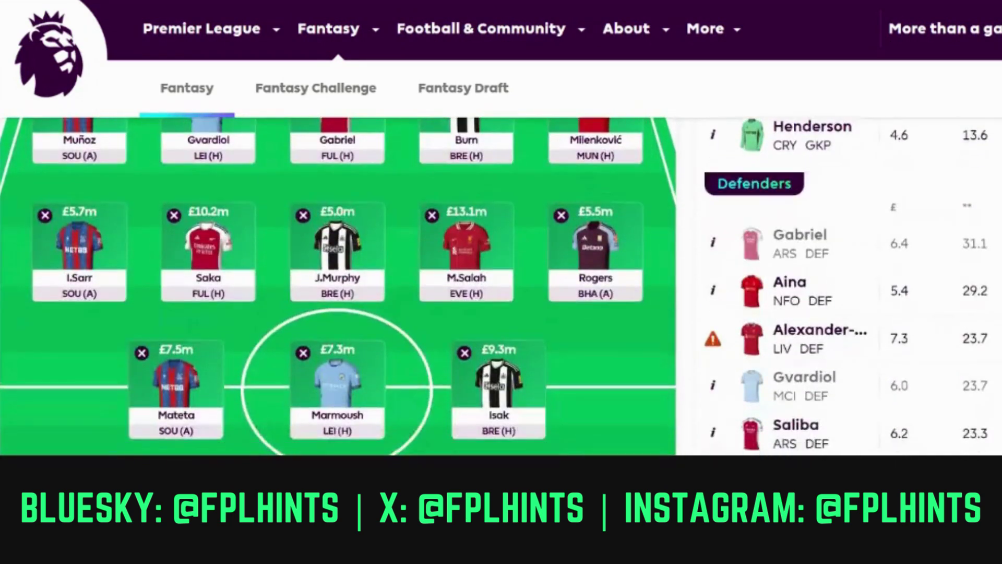
pyautogui.scroll(-2, 501, 286)
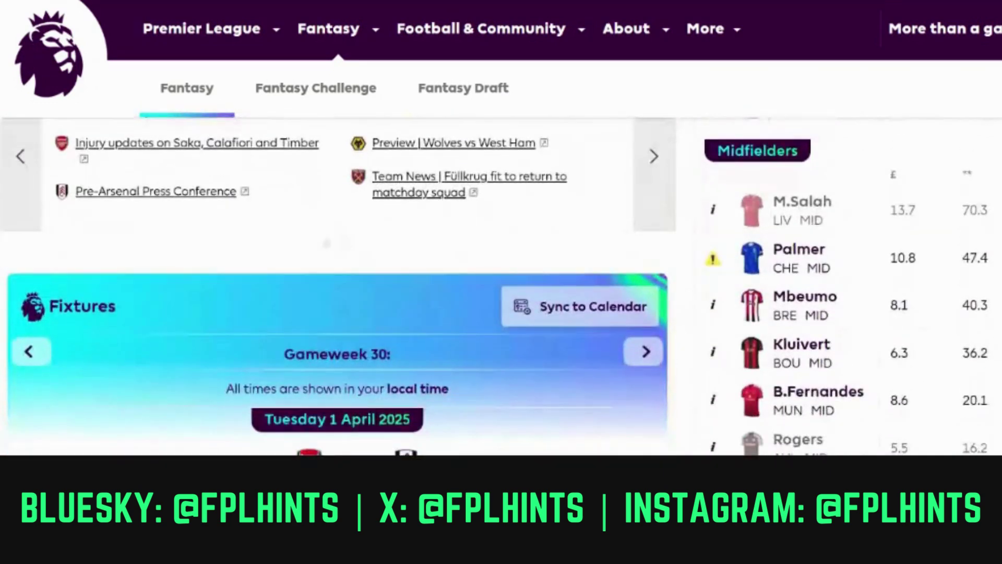
pyautogui.scroll(-8, 500, 286)
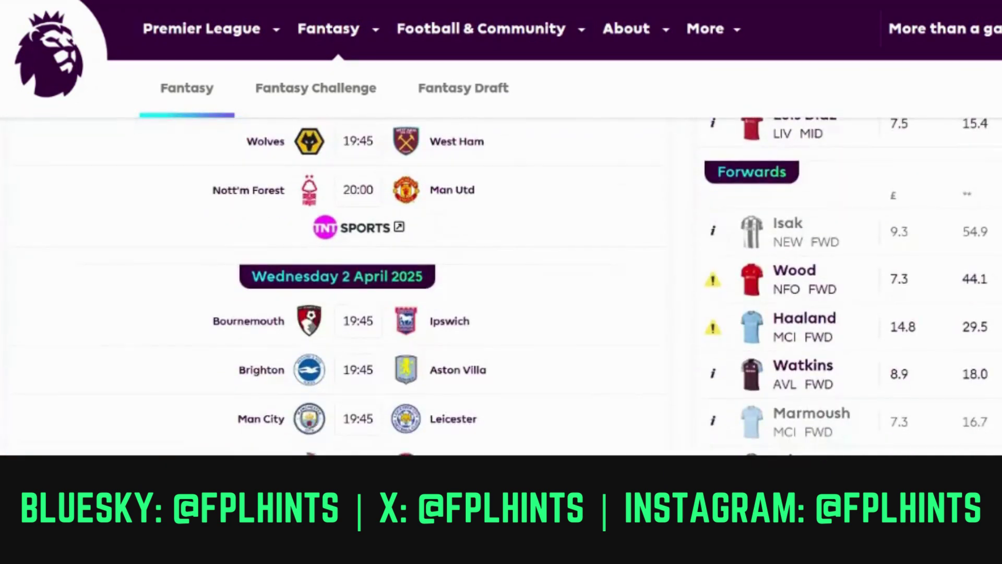
pyautogui.scroll(12, 501, 285)
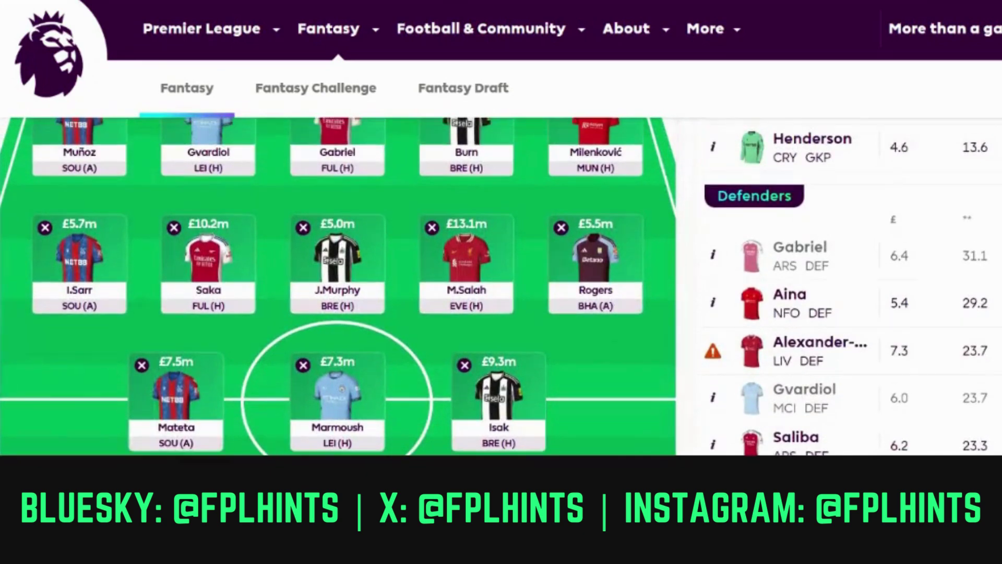
pyautogui.scroll(5, 501, 285)
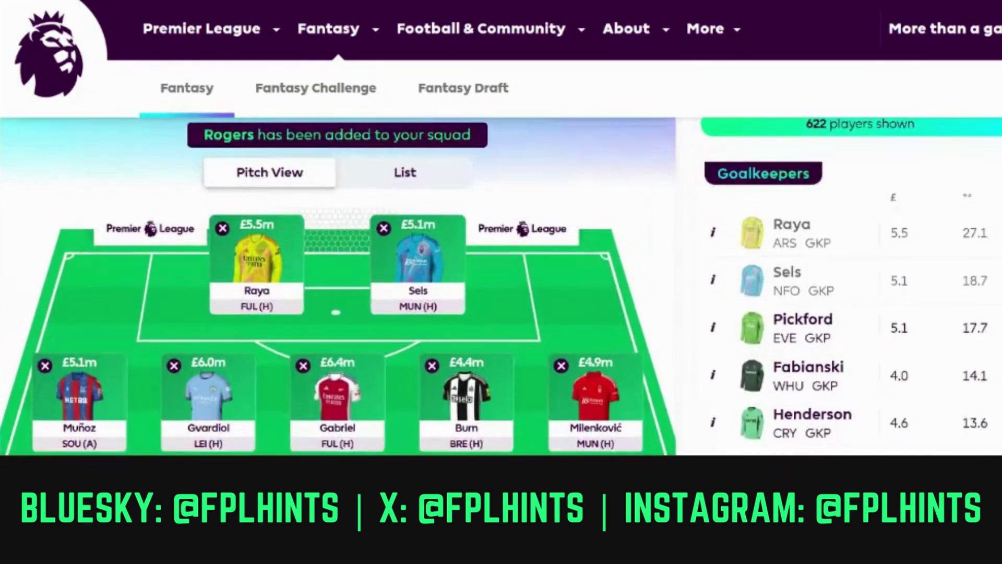
pyautogui.scroll(-1, 501, 285)
pyautogui.scroll(-6, 501, 285)
pyautogui.scroll(5, 501, 285)
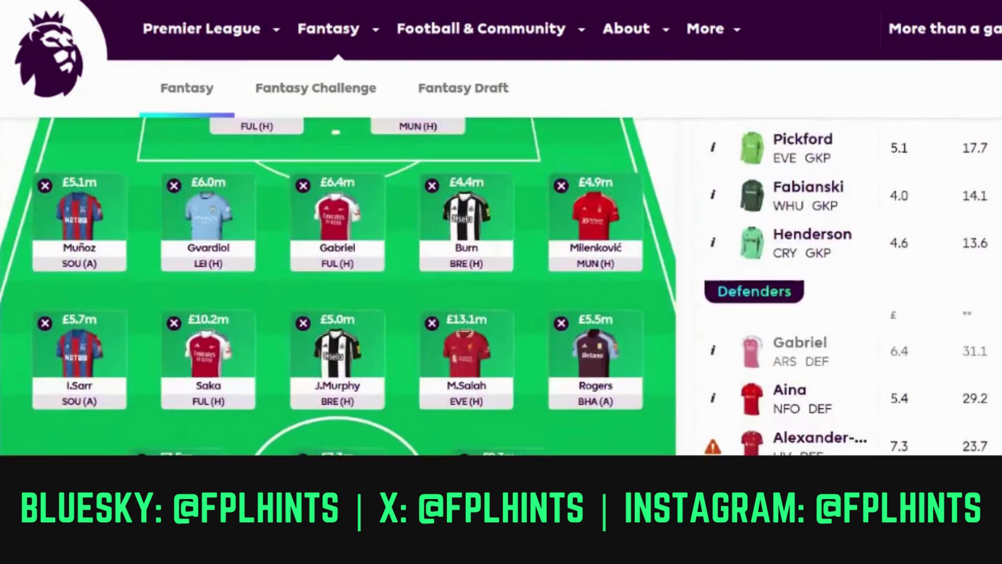
pyautogui.moveTo(607, 2)
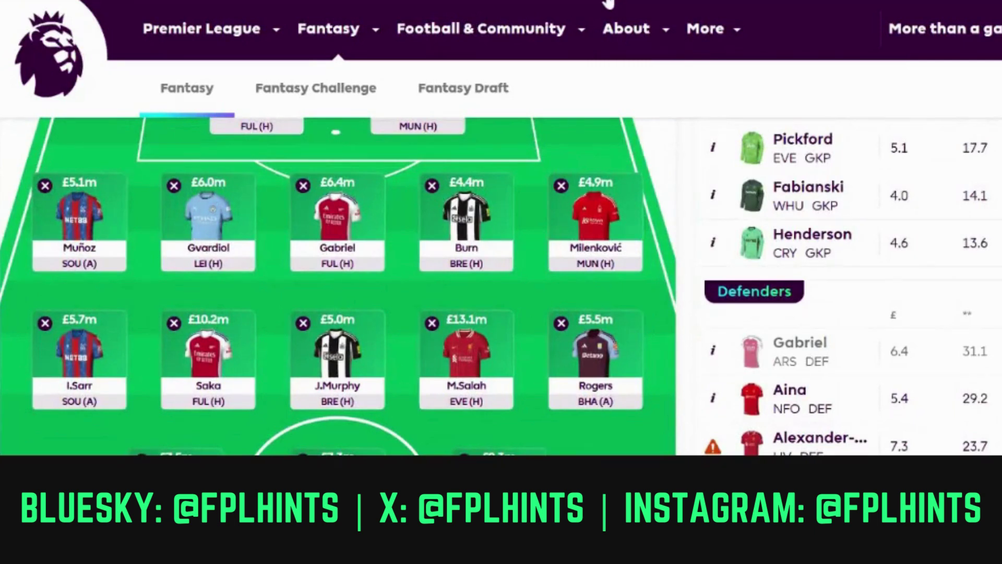